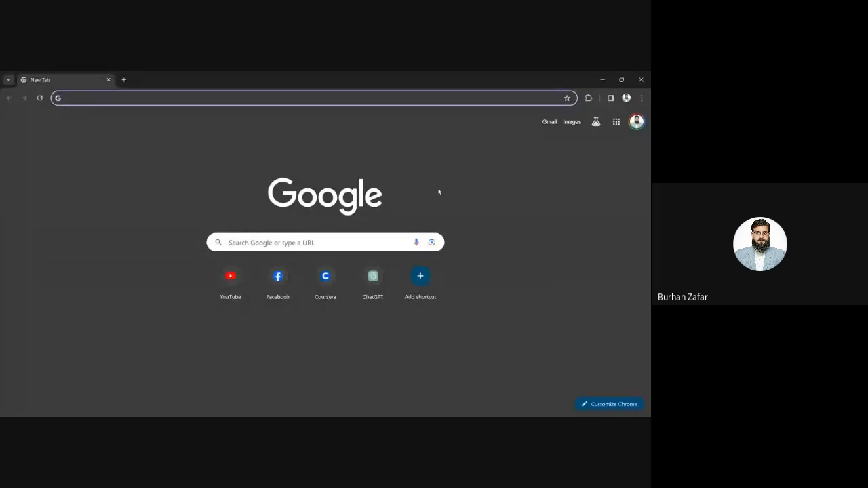
# Step: Search the web for "google sites" and open the Google Sites home page from the results
pyautogui.write('googh')
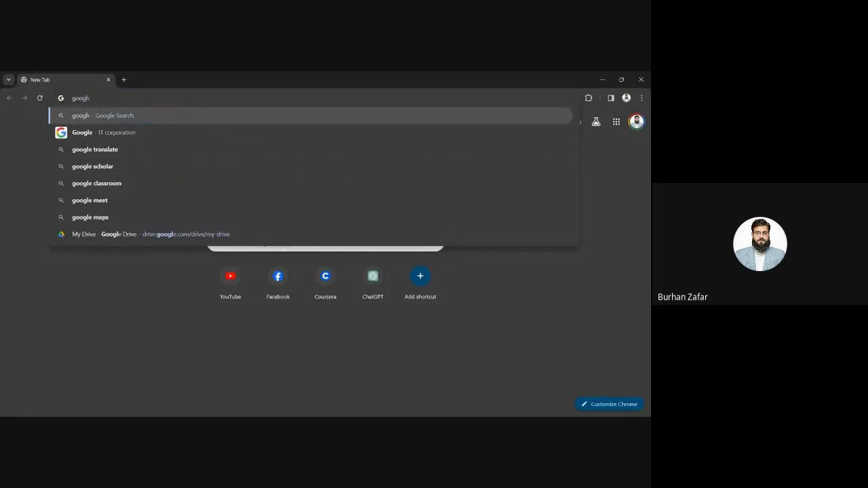
pyautogui.press('BackSpace')
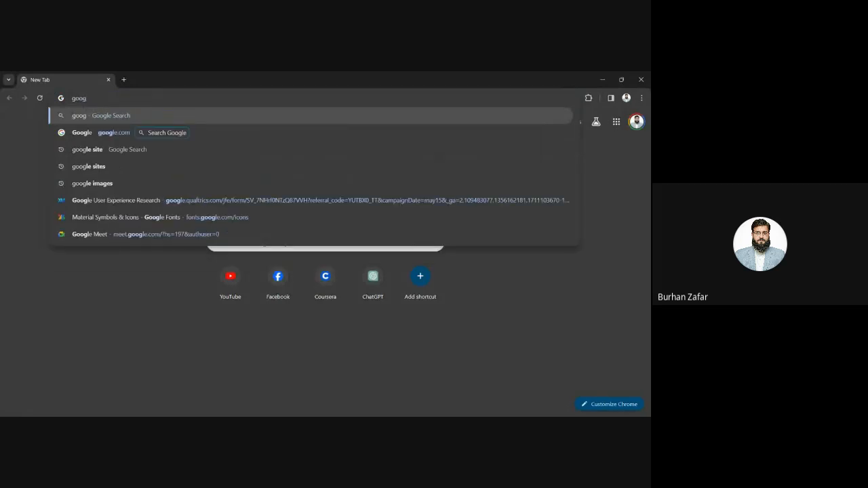
pyautogui.write('le sites')
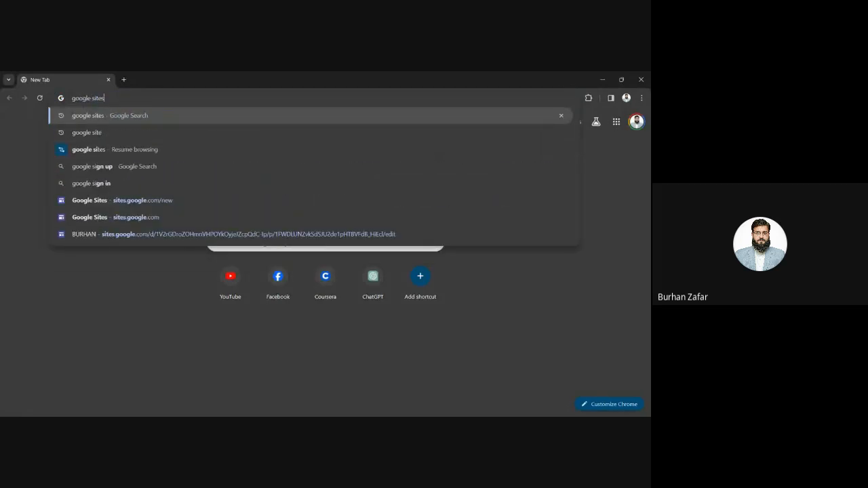
pyautogui.press('Return')
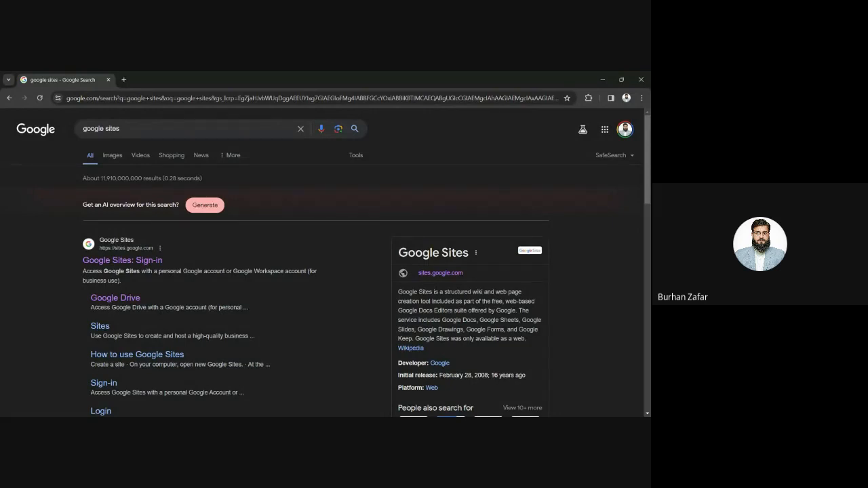
pyautogui.click(132, 267)
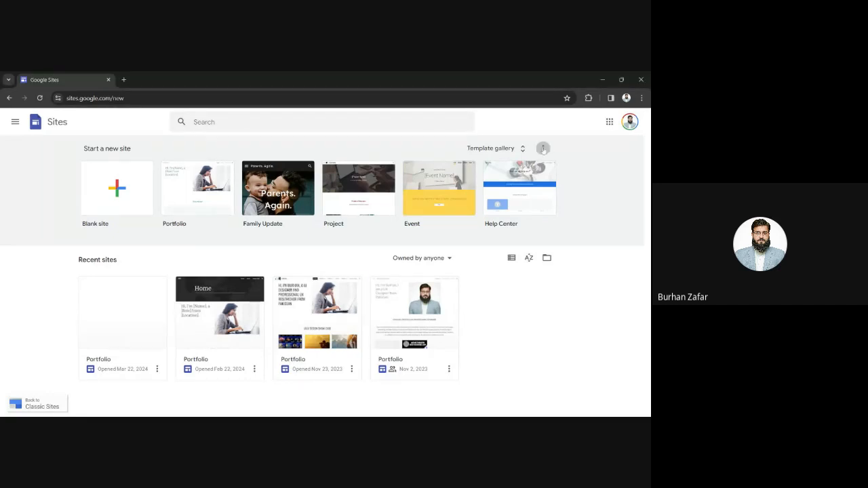
# Step: Hide the template area on the Sites home screen
pyautogui.click(542, 149)
pyautogui.click(536, 166)
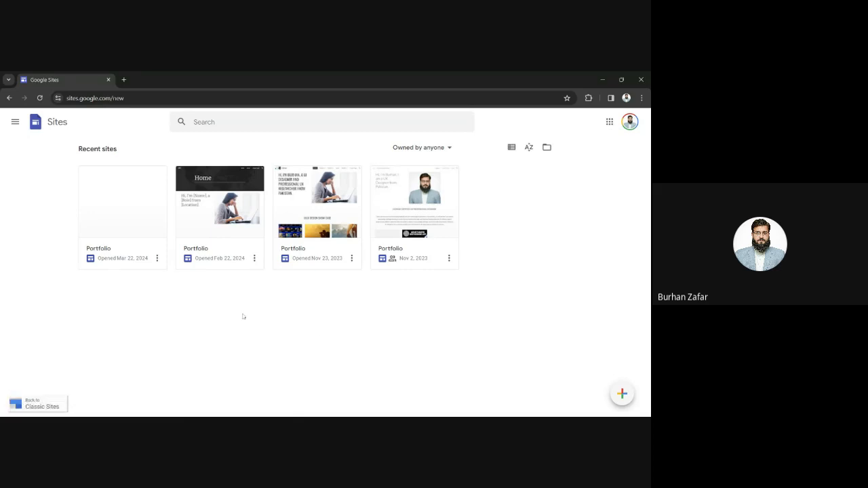
# Step: Enable displaying recent templates on home screens in the Sites settings and confirm
pyautogui.click(14, 121)
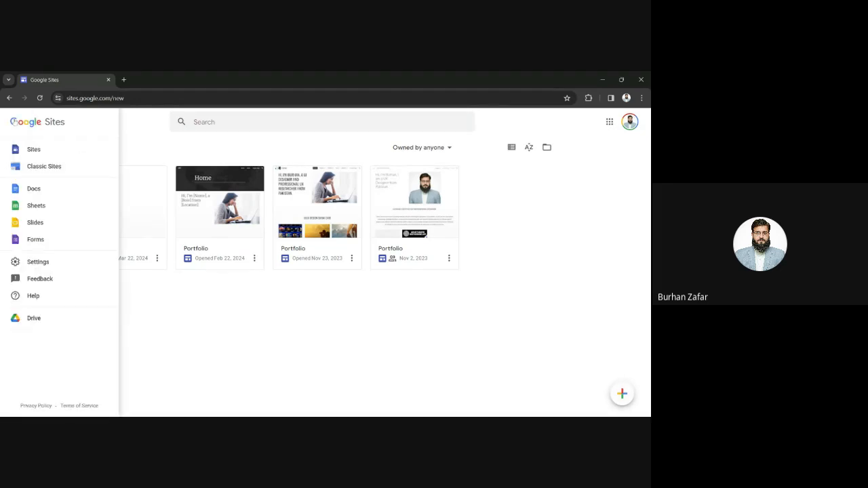
pyautogui.click(38, 265)
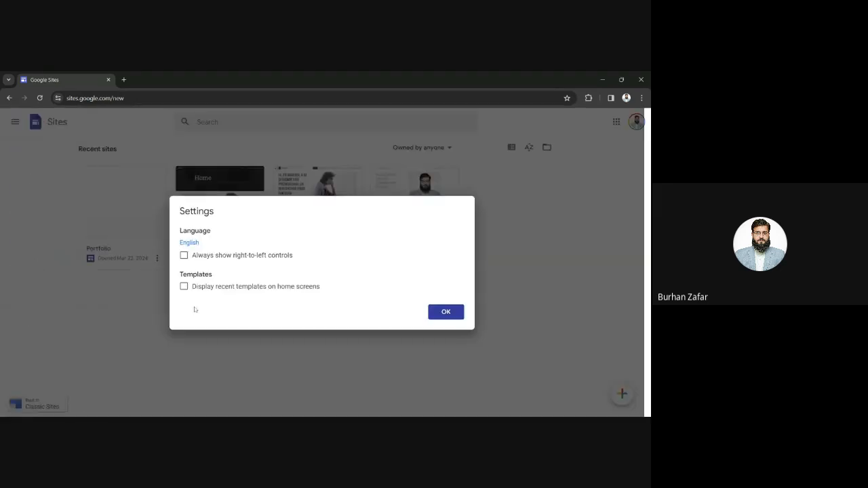
pyautogui.doubleClick(196, 274)
pyautogui.click(184, 286)
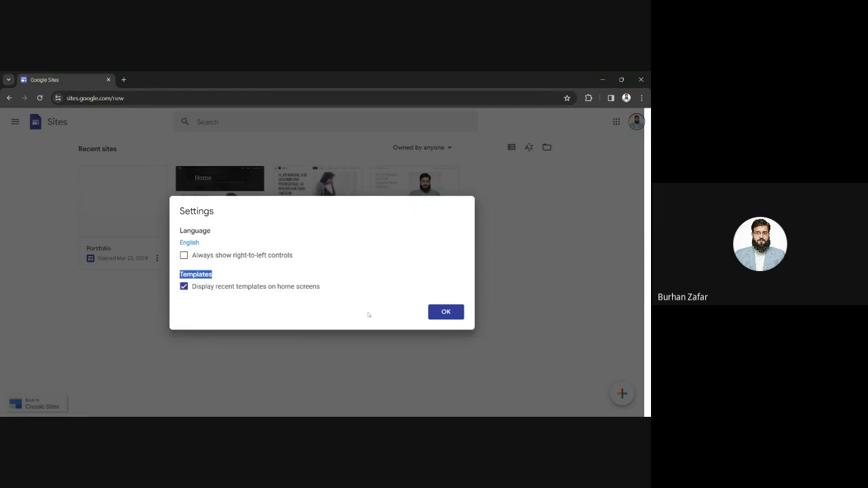
pyautogui.click(439, 313)
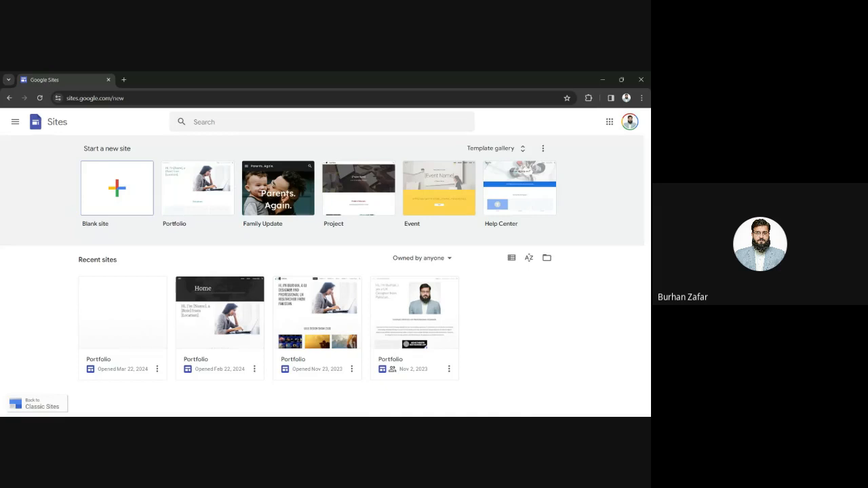
# Step: Open the shared Portfolio site dated Nov 2, 2023, look through its home page, and return to the sites list
pyautogui.click(435, 330)
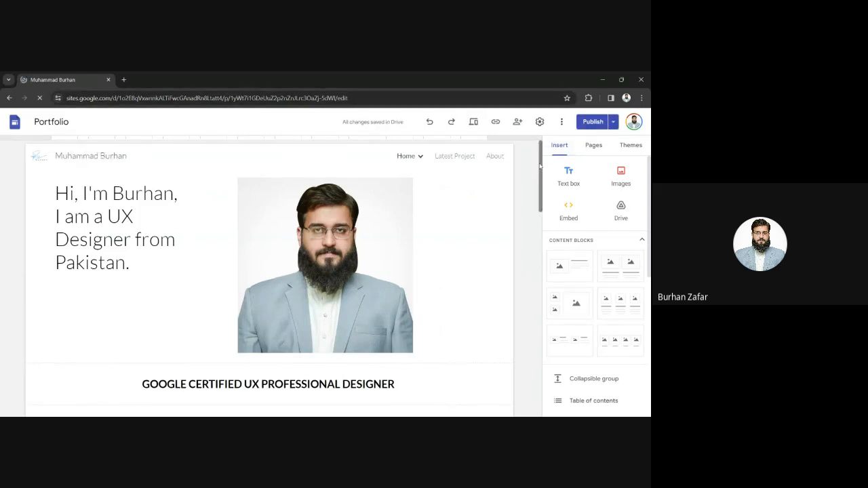
pyautogui.moveTo(540, 166); pyautogui.dragTo(524, 362)
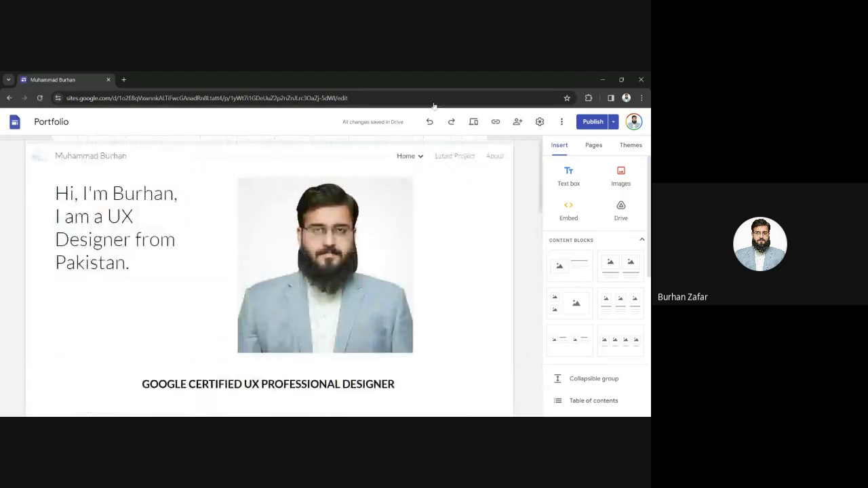
pyautogui.click(10, 97)
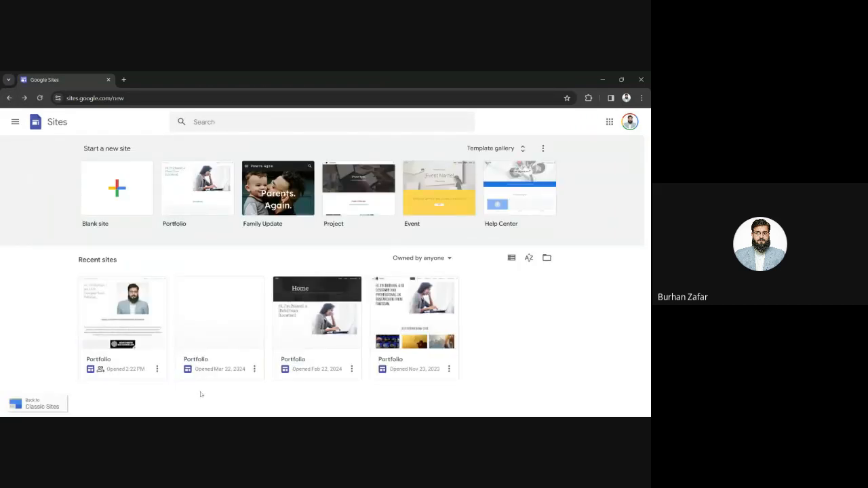
# Step: Open the Portfolio site last opened Mar 22, 2024 in the editor
pyautogui.click(226, 358)
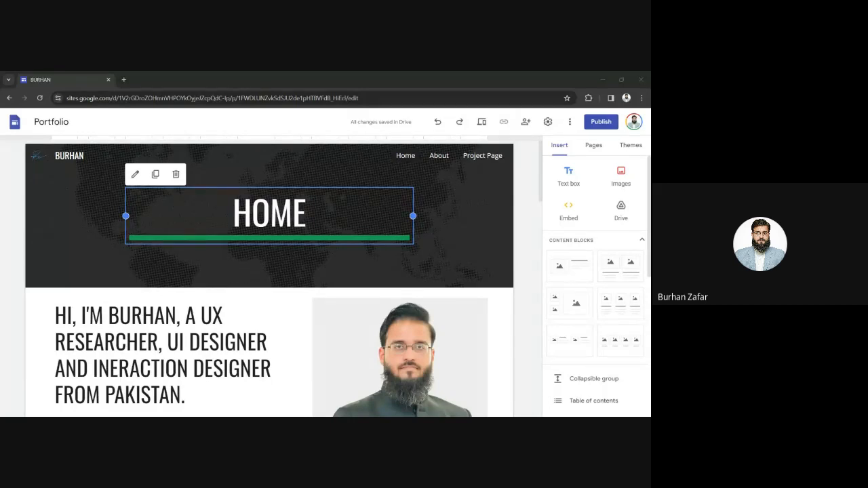
pyautogui.hotkey('alt', 'Tab')
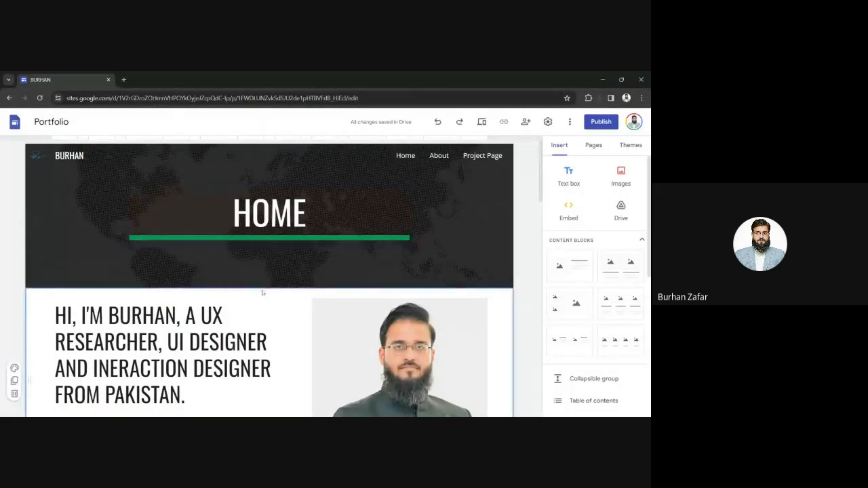
# Step: Review the site's home page from the header logo through the application and website designs to the contact section
pyautogui.moveTo(40, 156)
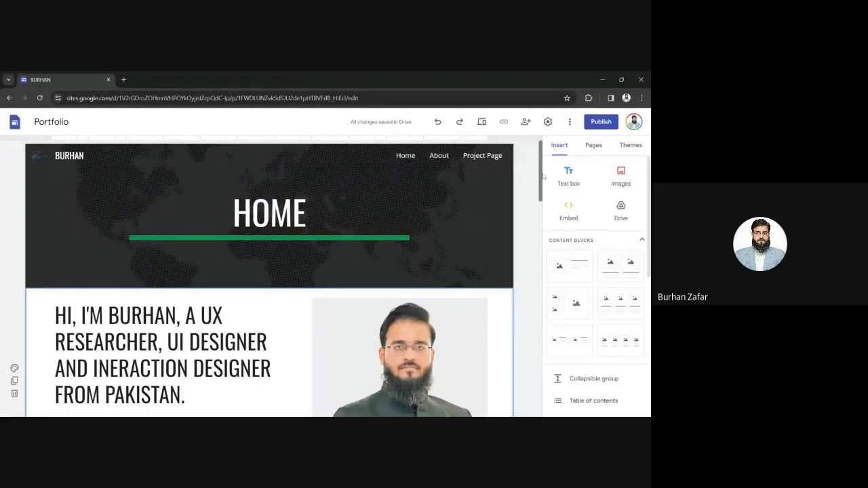
pyautogui.scroll(-1, 540, 185)
pyautogui.scroll(-2, 540, 184)
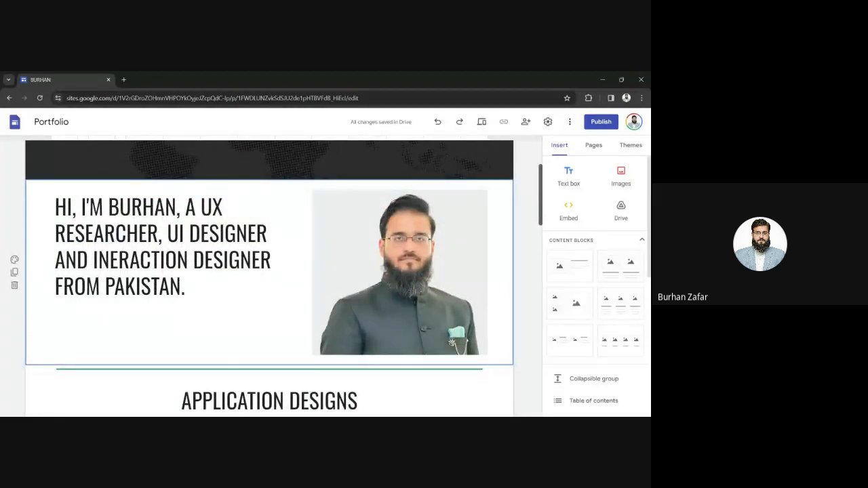
pyautogui.scroll(-4, 527, 249)
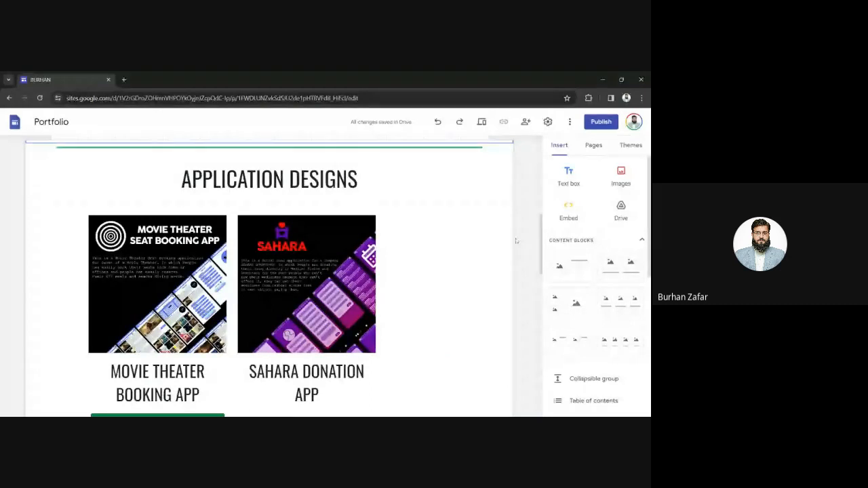
pyautogui.scroll(-5, 534, 239)
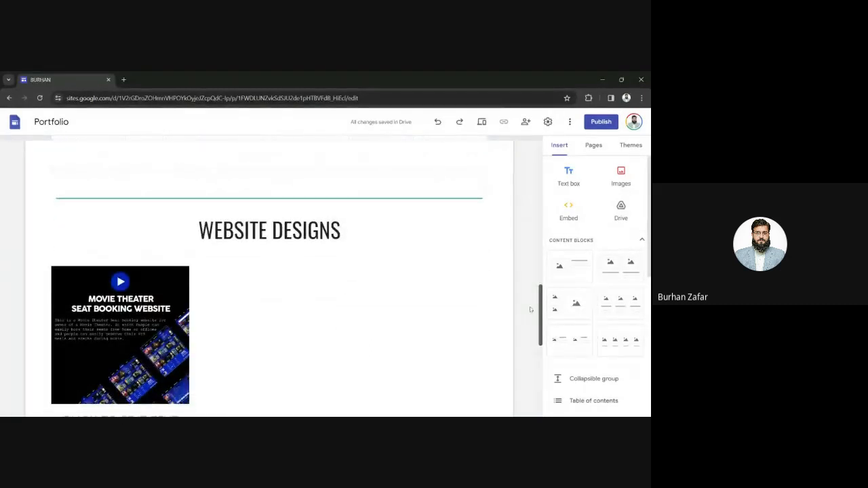
pyautogui.scroll(-4, 530, 309)
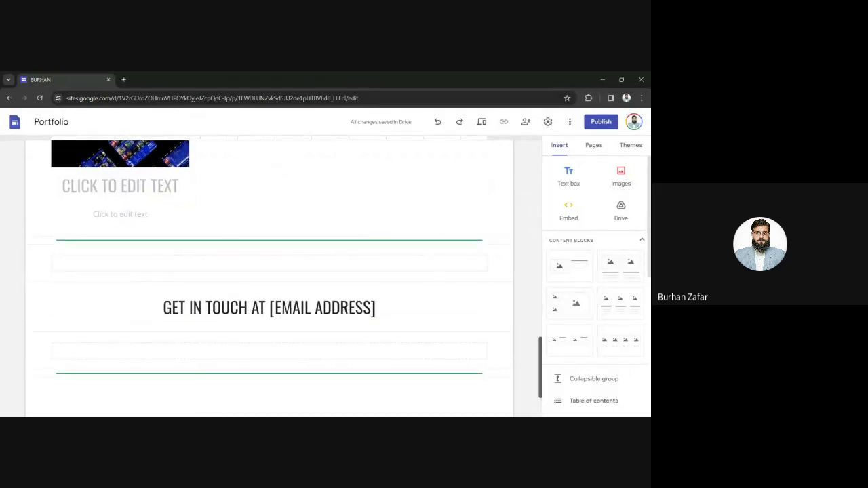
pyautogui.moveTo(540, 352); pyautogui.dragTo(510, 140)
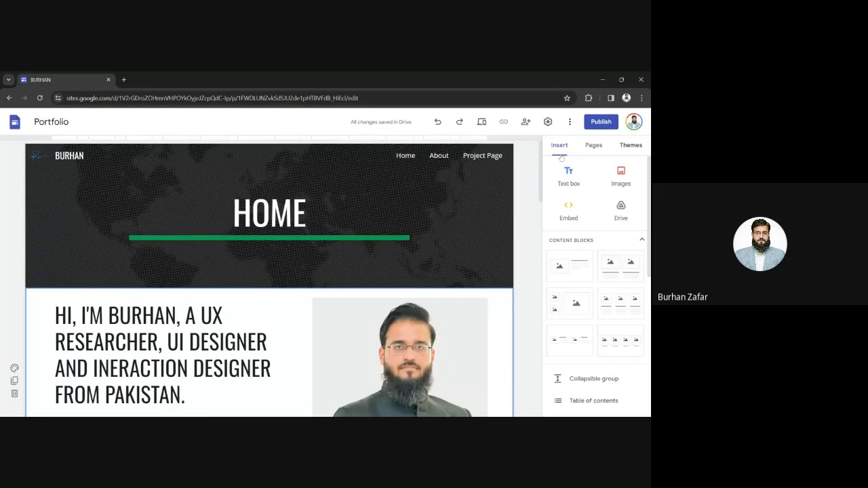
# Step: Examine the two app projects in the home page's Application Designs section, then return to the page header
pyautogui.moveTo(541, 164); pyautogui.dragTo(552, 239)
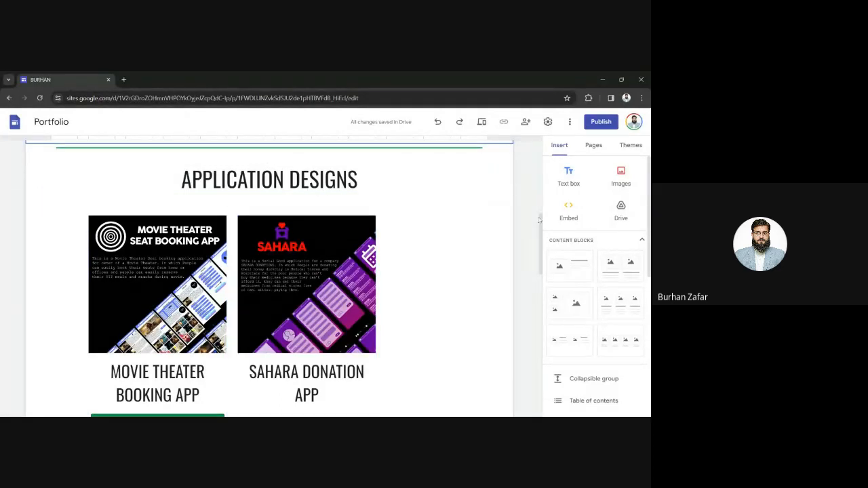
pyautogui.moveTo(540, 219); pyautogui.dragTo(543, 231)
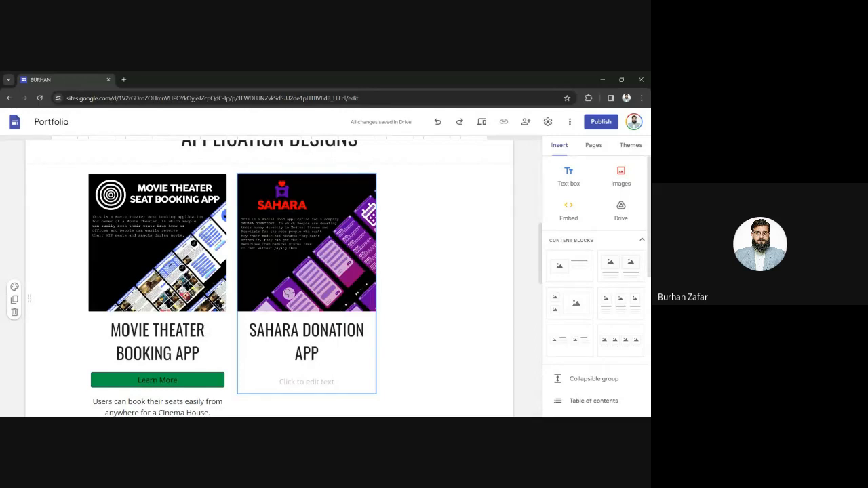
pyautogui.click(513, 269)
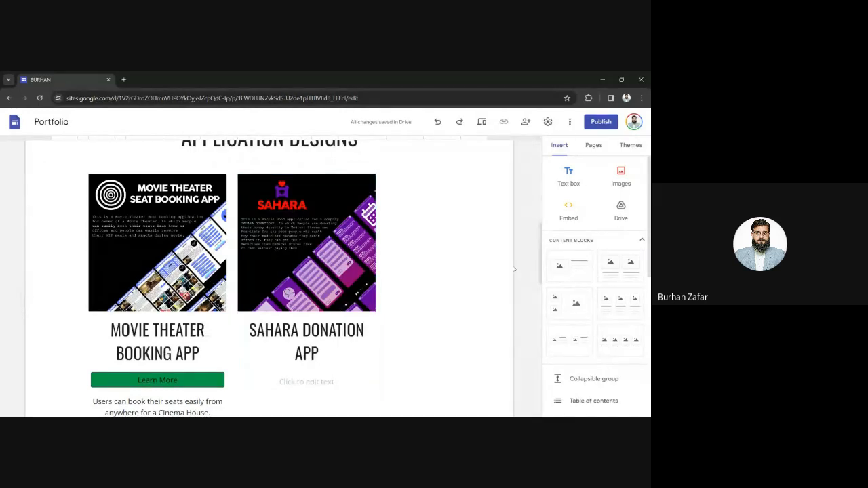
pyautogui.moveTo(541, 271); pyautogui.dragTo(555, 162)
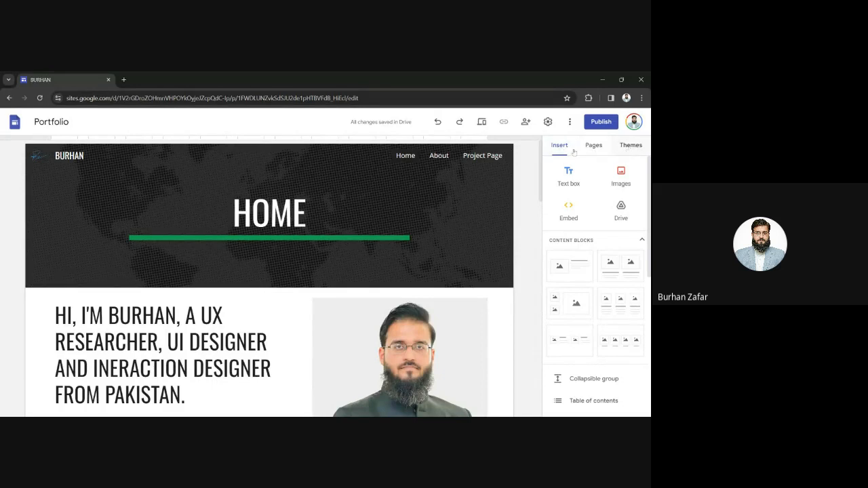
# Step: Browse the custom and Google-created themes offered for the site
pyautogui.click(594, 146)
pyautogui.click(632, 147)
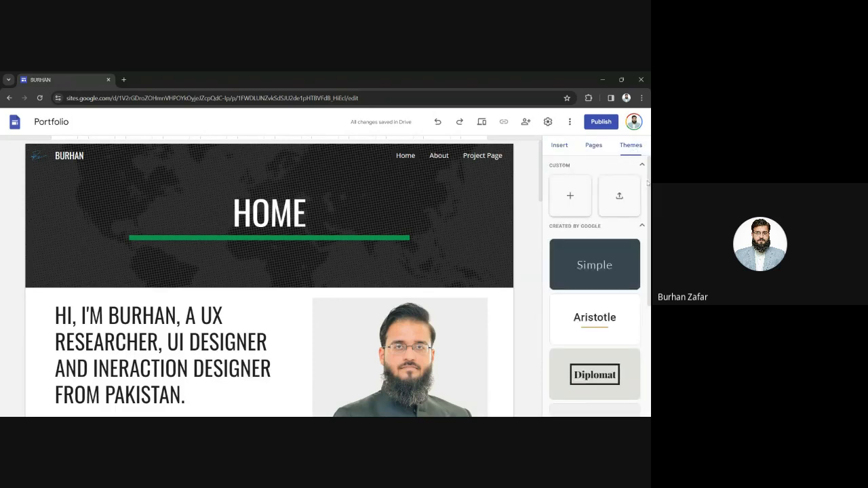
pyautogui.scroll(-3, 641, 330)
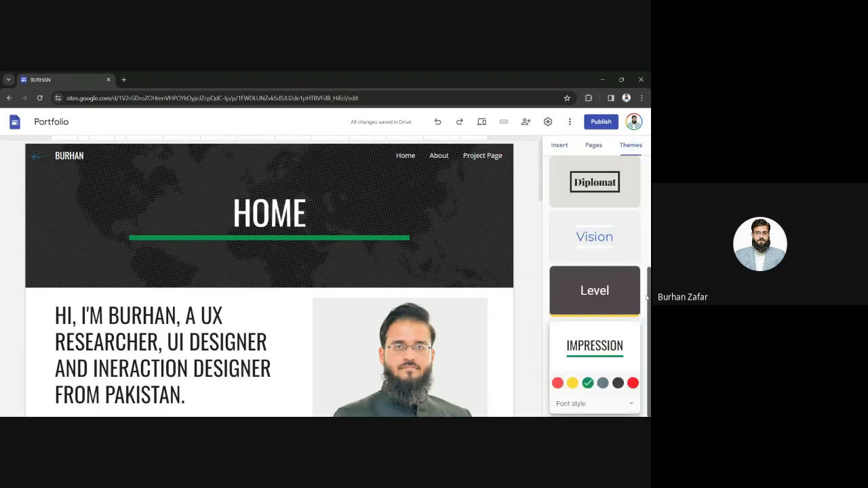
pyautogui.scroll(5, 640, 330)
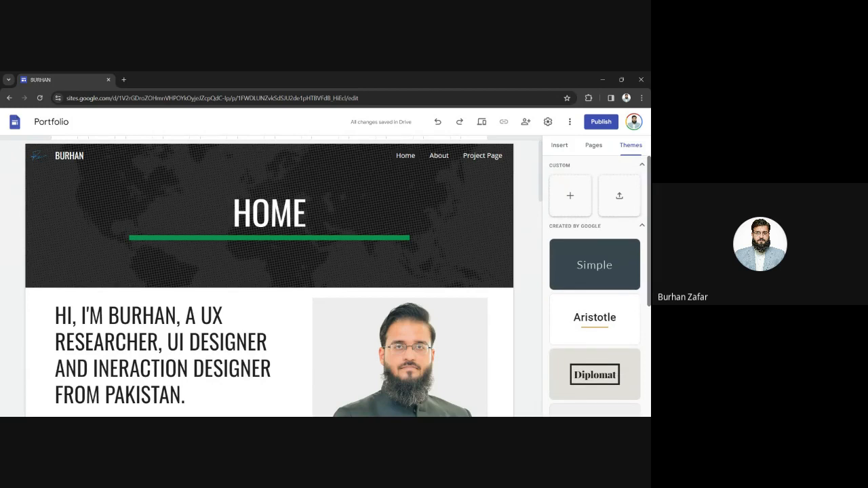
# Step: Browse the content blocks and other elements that can be inserted into the page
pyautogui.click(560, 145)
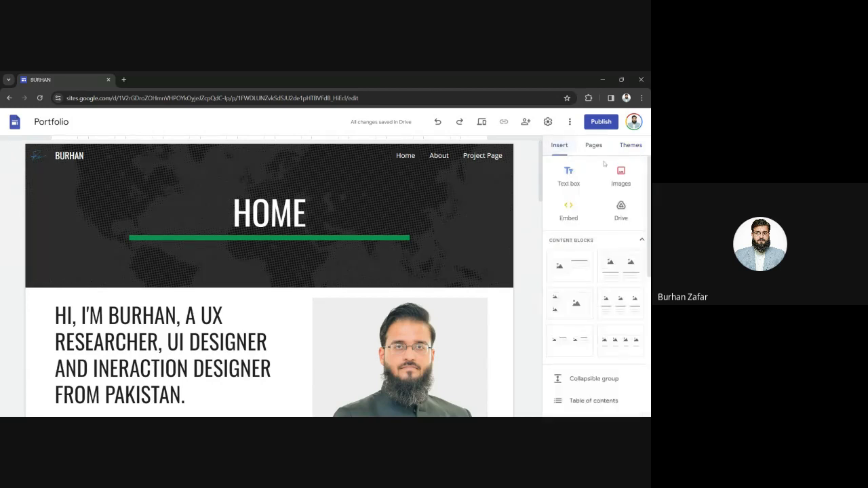
pyautogui.scroll(-3, 648, 245)
pyautogui.scroll(-3, 650, 244)
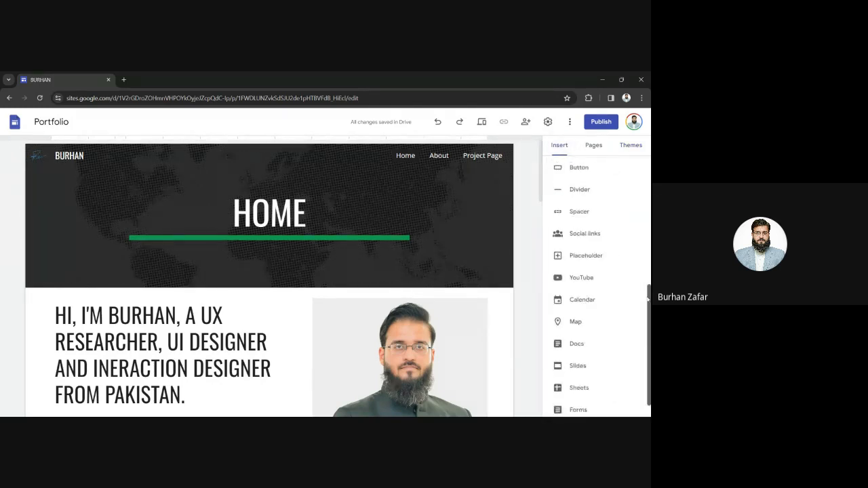
pyautogui.scroll(6, 645, 329)
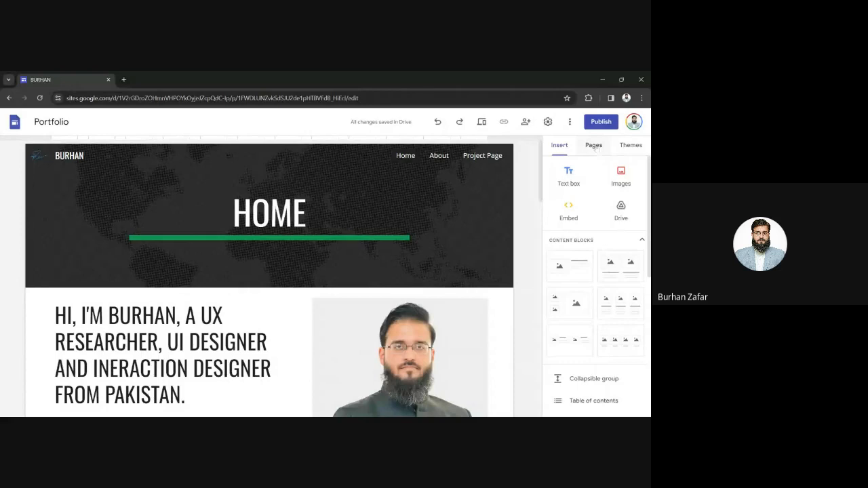
# Step: Examine the site's page list, the home page's project section, and the options for adding a page
pyautogui.click(595, 146)
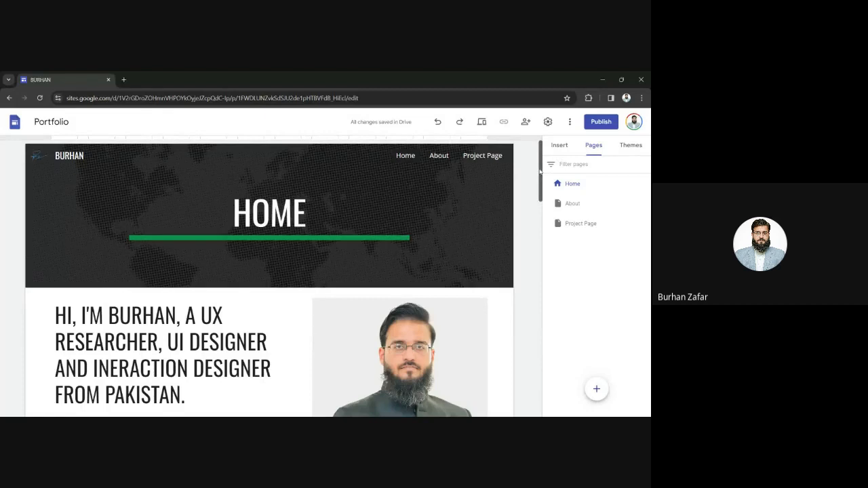
pyautogui.moveTo(540, 171); pyautogui.dragTo(536, 248)
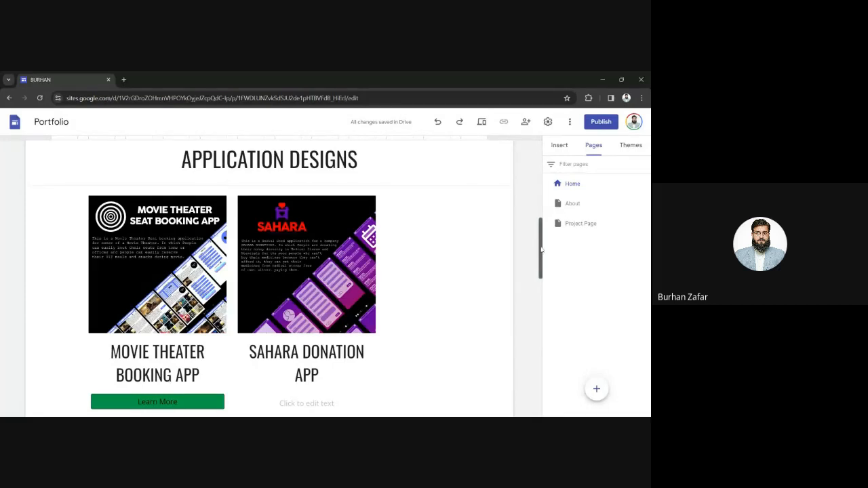
pyautogui.moveTo(541, 250); pyautogui.dragTo(550, 153)
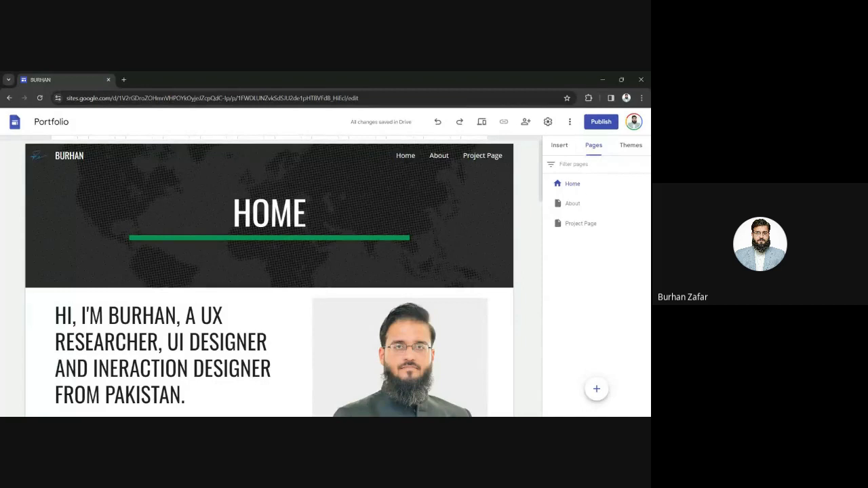
pyautogui.moveTo(596, 390)
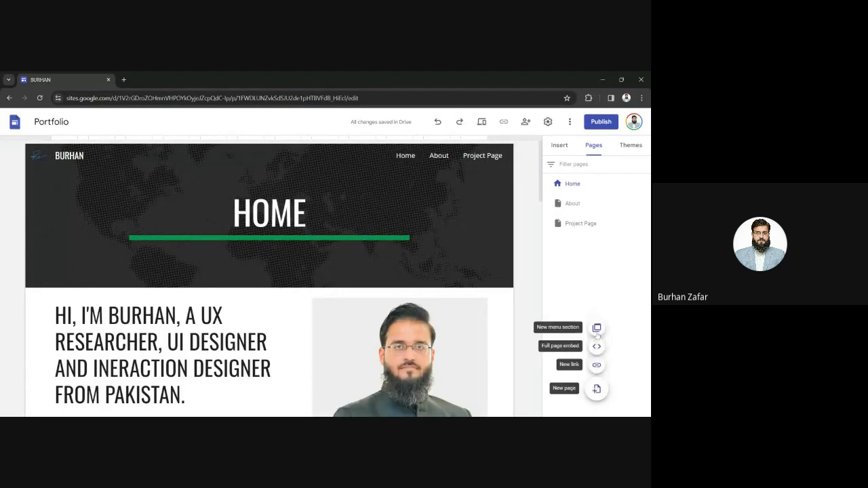
# Step: Add a new page named "Application Designs" to the site, without a custom path
pyautogui.click(596, 389)
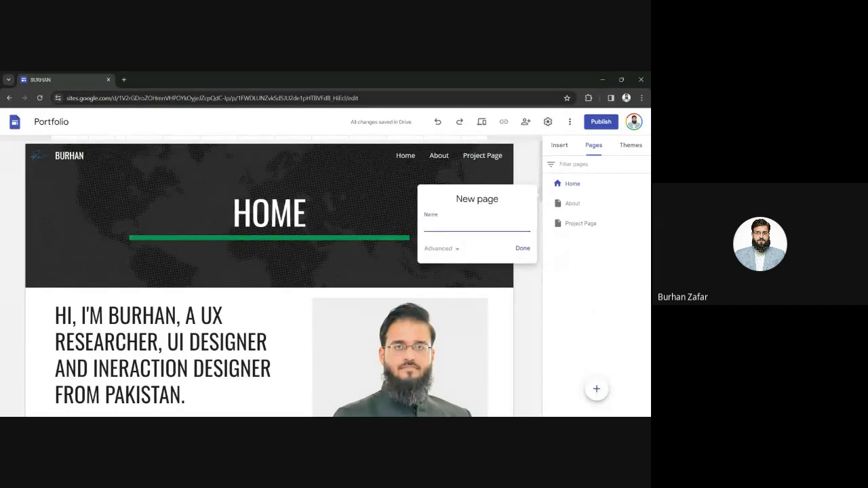
pyautogui.write('Applica')
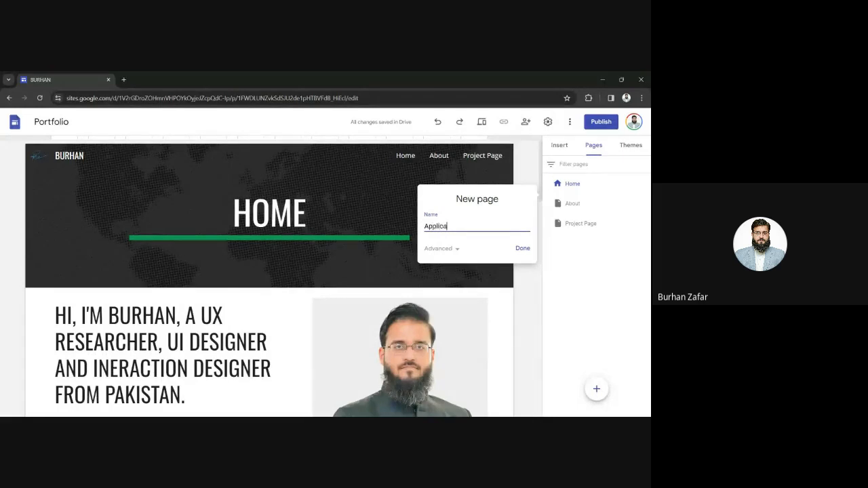
pyautogui.write('tion Designs')
pyautogui.click(456, 248)
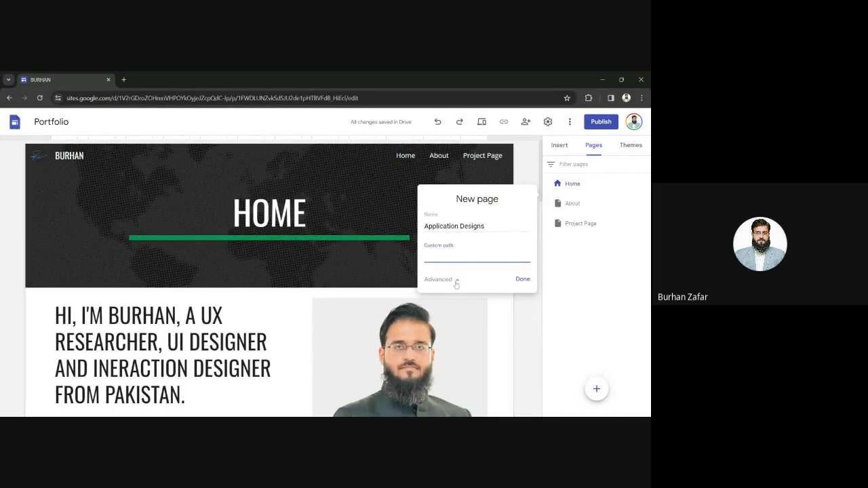
pyautogui.click(456, 280)
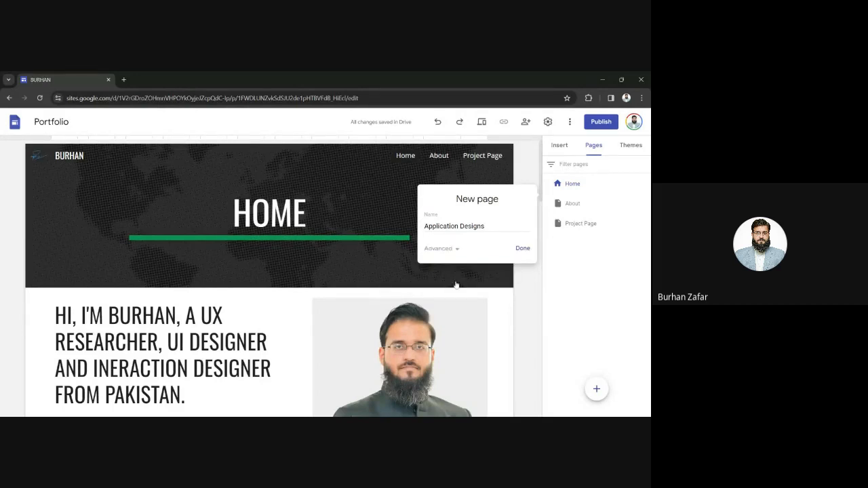
pyautogui.click(444, 226)
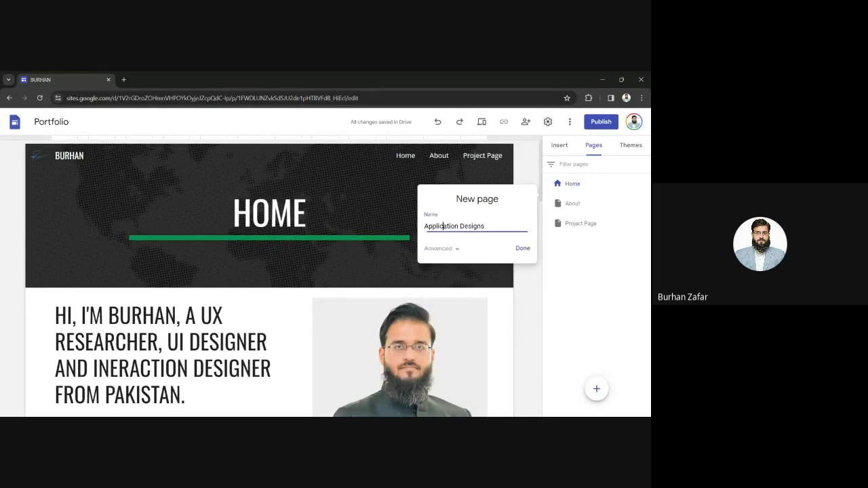
pyautogui.click(521, 248)
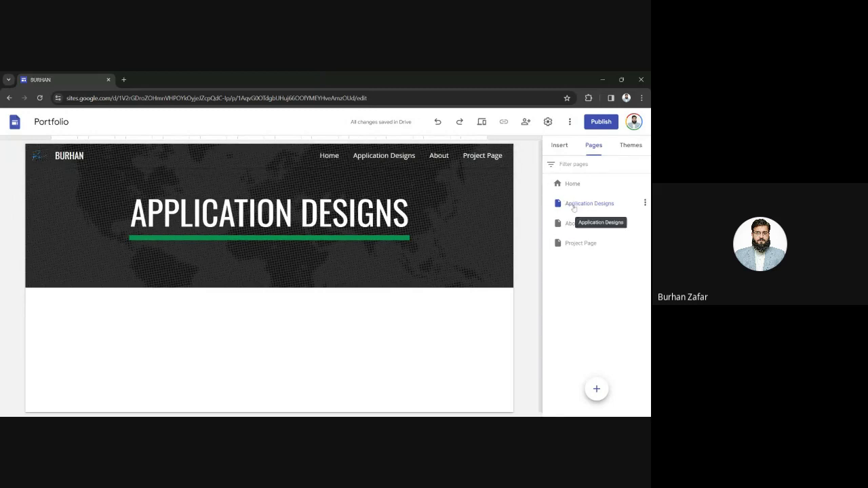
pyautogui.moveTo(573, 206); pyautogui.dragTo(589, 196)
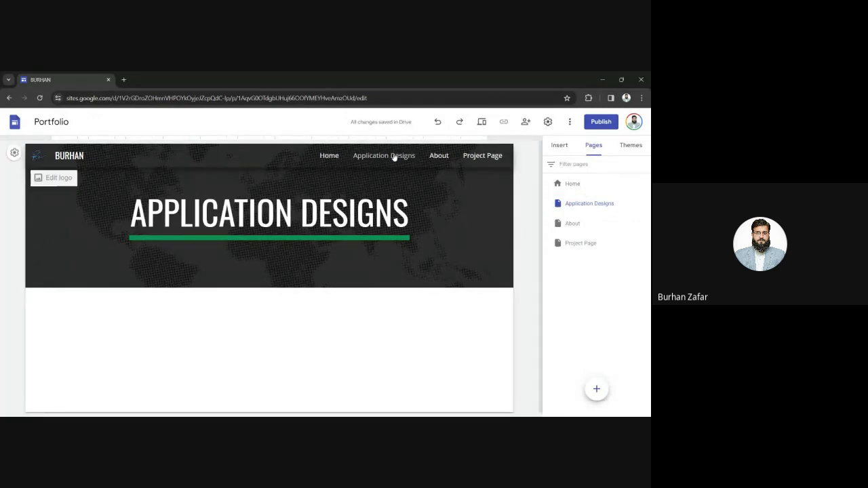
pyautogui.moveTo(541, 177); pyautogui.dragTo(539, 272)
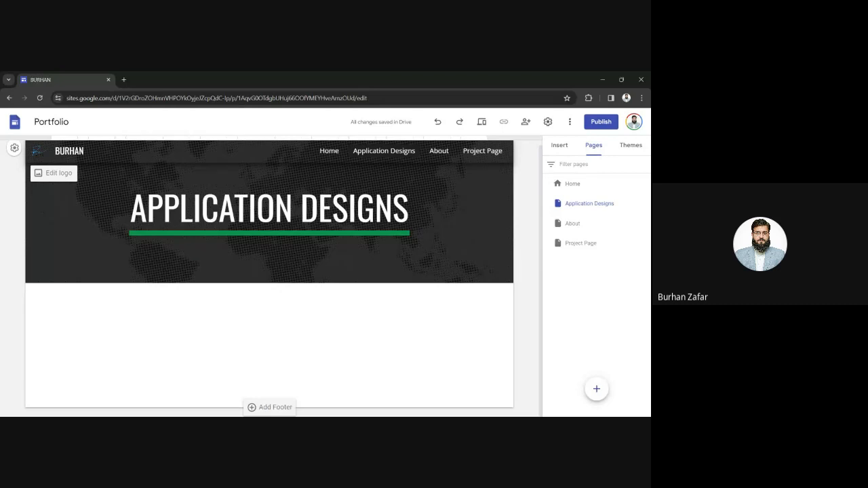
# Step: Return to the home page and examine the Movie Theater Booking App project's heading, Learn More button and image
pyautogui.click(326, 151)
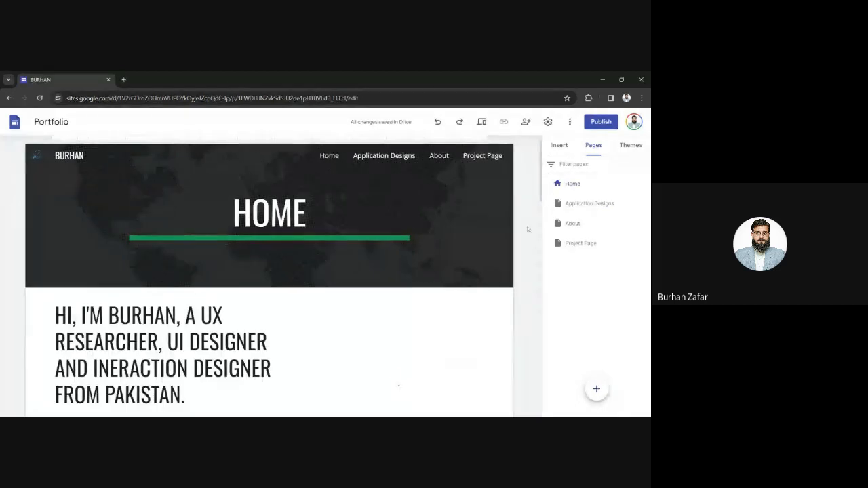
pyautogui.moveTo(542, 183); pyautogui.dragTo(532, 269)
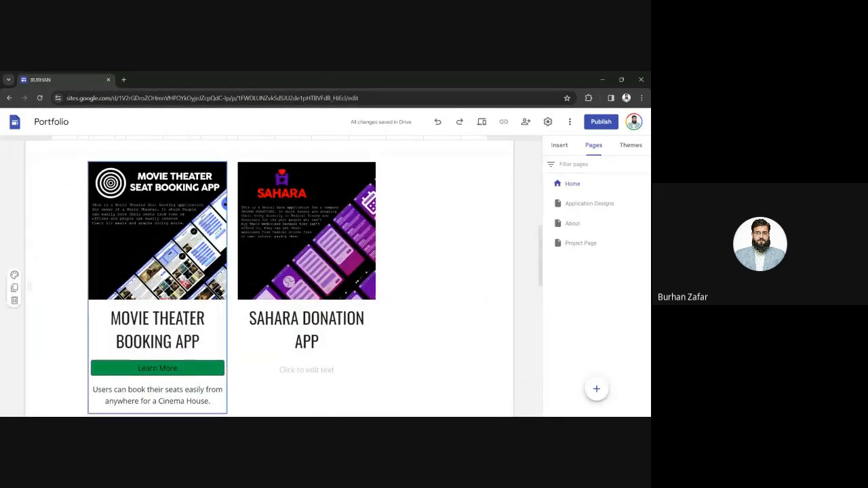
pyautogui.click(175, 318)
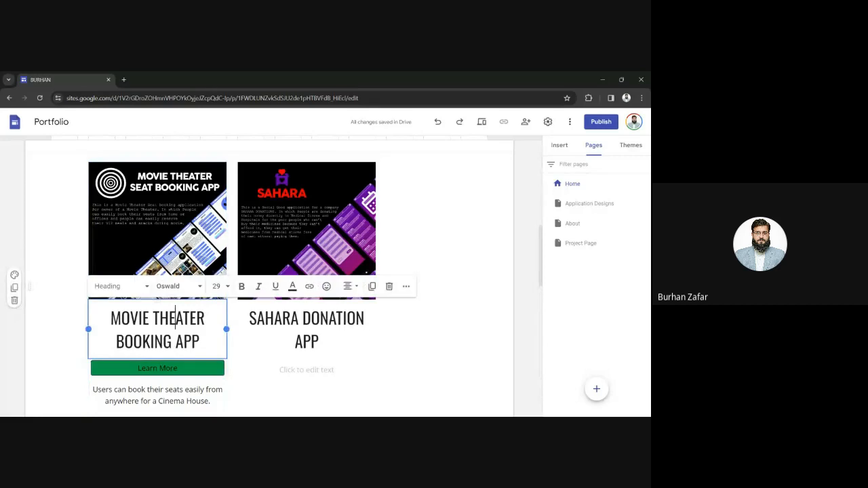
pyautogui.click(177, 370)
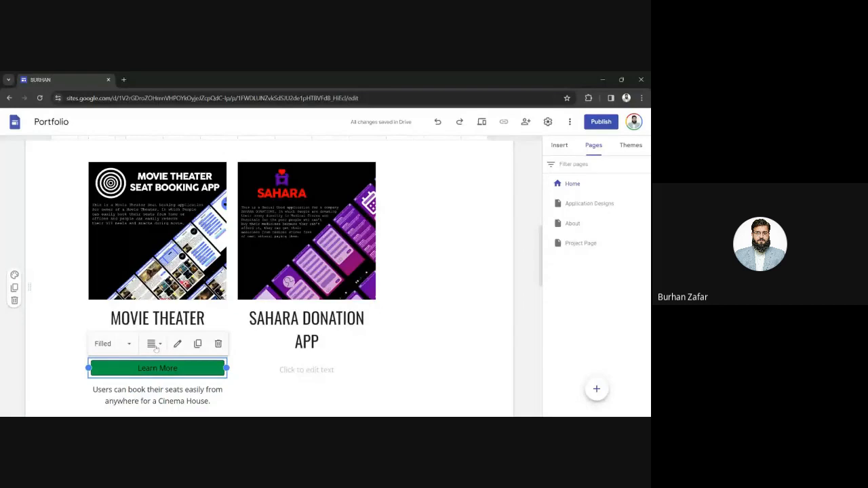
pyautogui.click(157, 348)
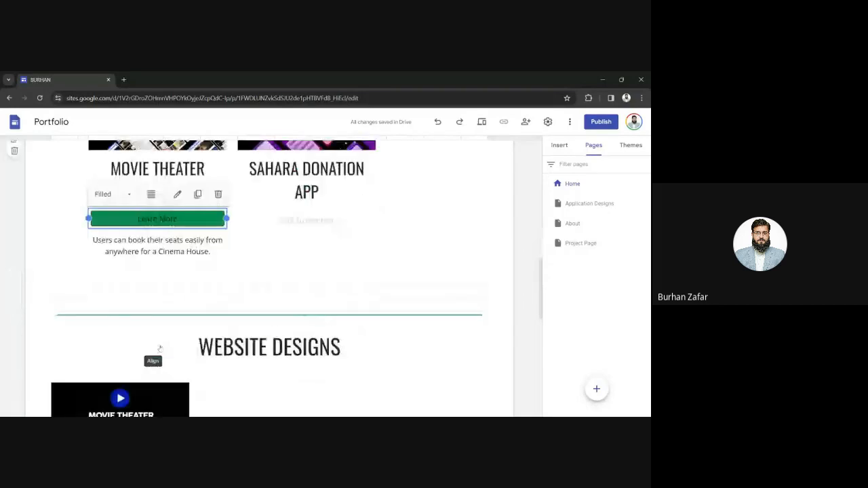
pyautogui.click(45, 291)
pyautogui.click(163, 192)
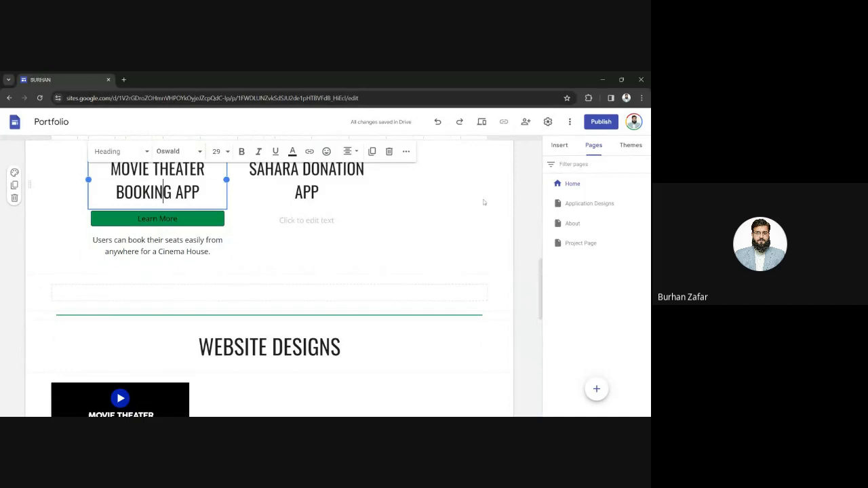
pyautogui.moveTo(541, 276); pyautogui.dragTo(546, 237)
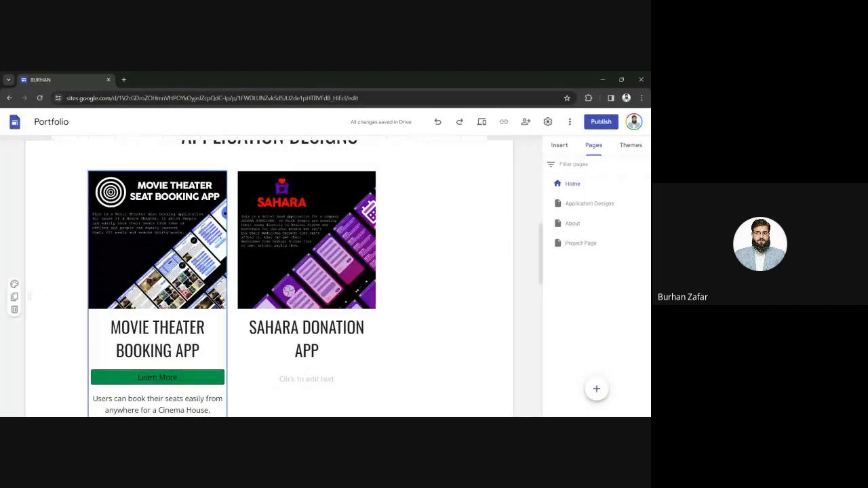
pyautogui.click(175, 324)
pyautogui.click(219, 281)
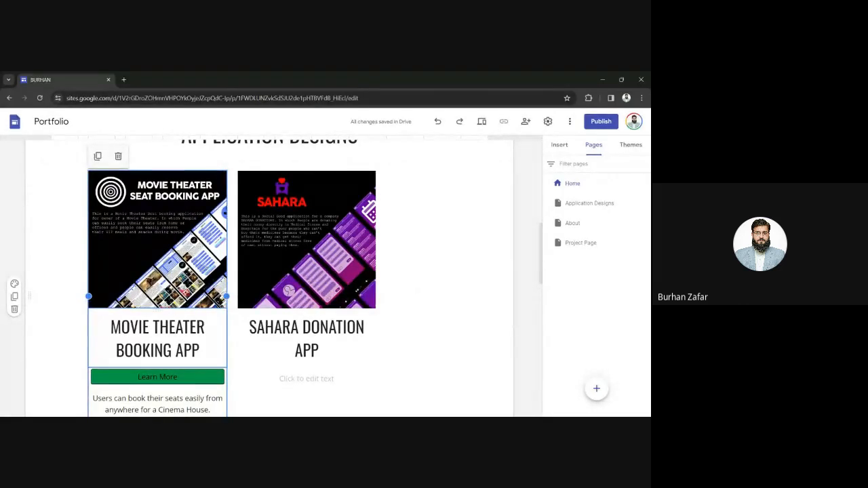
pyautogui.click(189, 328)
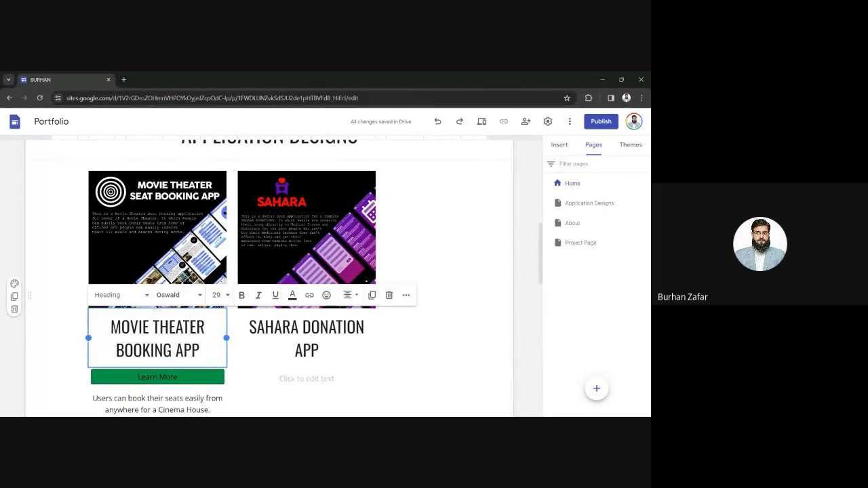
pyautogui.click(309, 295)
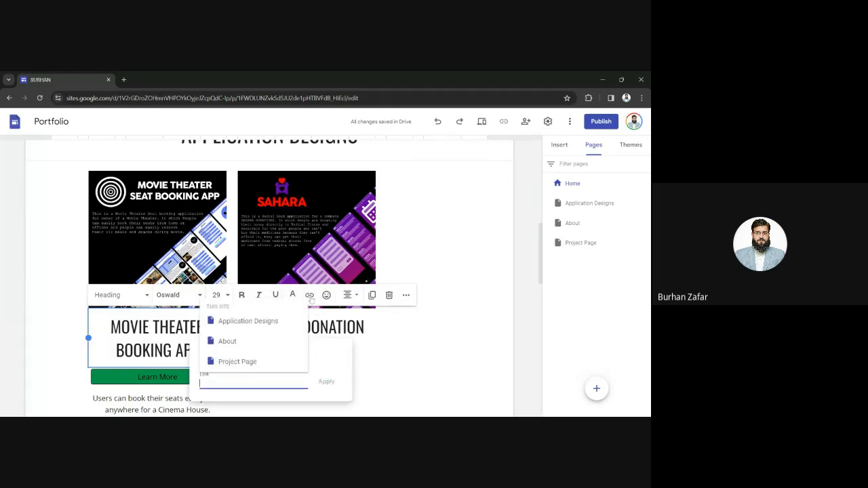
pyautogui.click(310, 299)
pyautogui.click(310, 299)
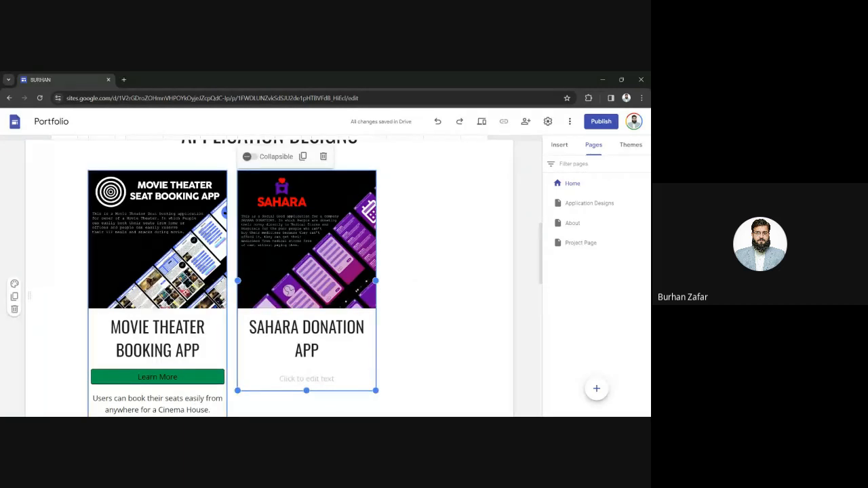
# Step: Try twice to insert an Application Designs page link at the cursor in the Movie Theater Booking App heading, undoing each insertion
pyautogui.click(157, 339)
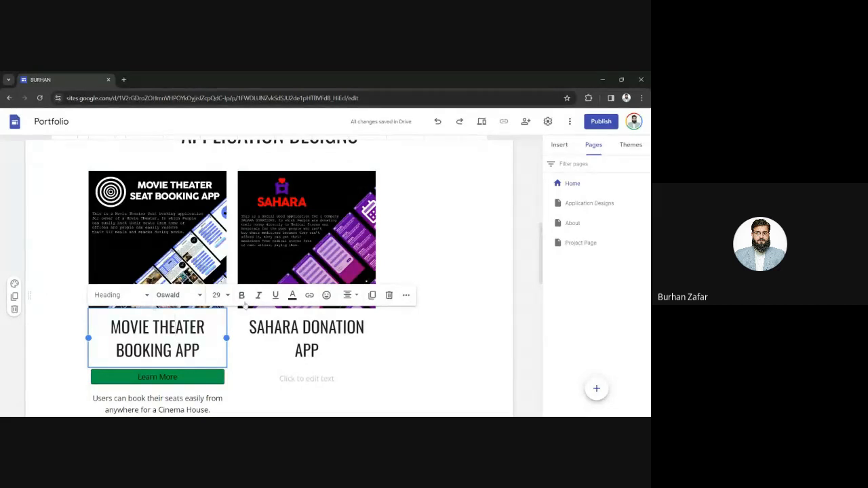
pyautogui.click(308, 295)
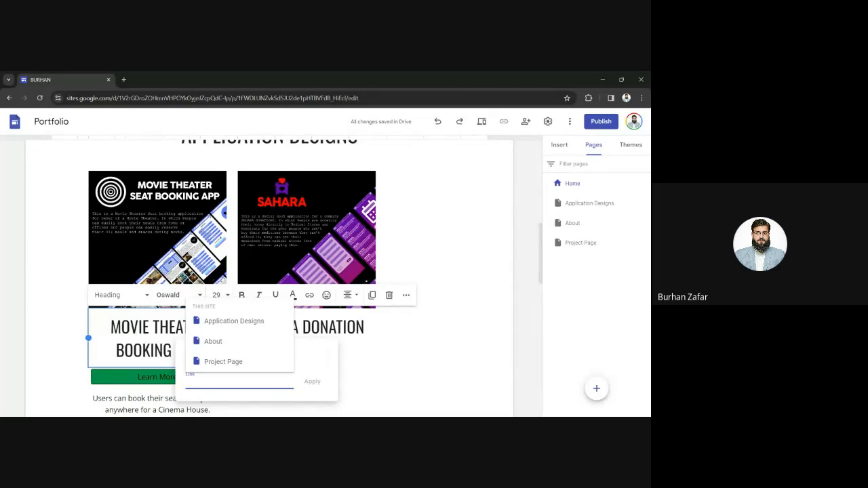
pyautogui.click(231, 322)
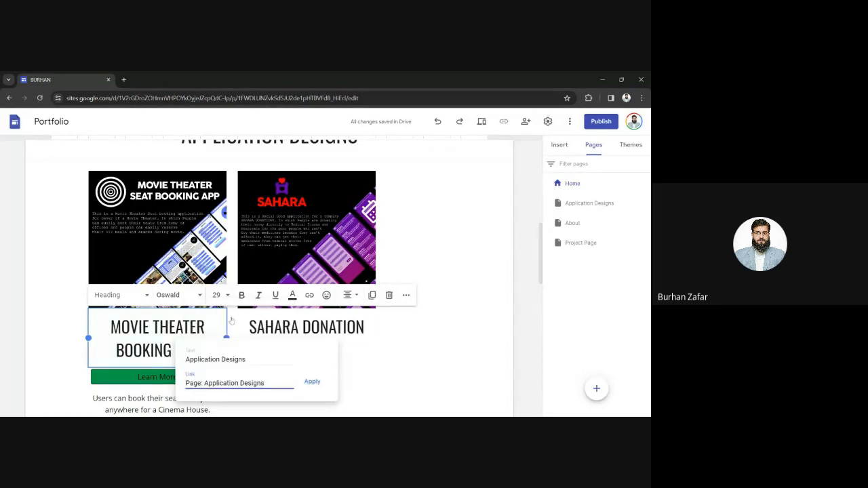
pyautogui.click(312, 381)
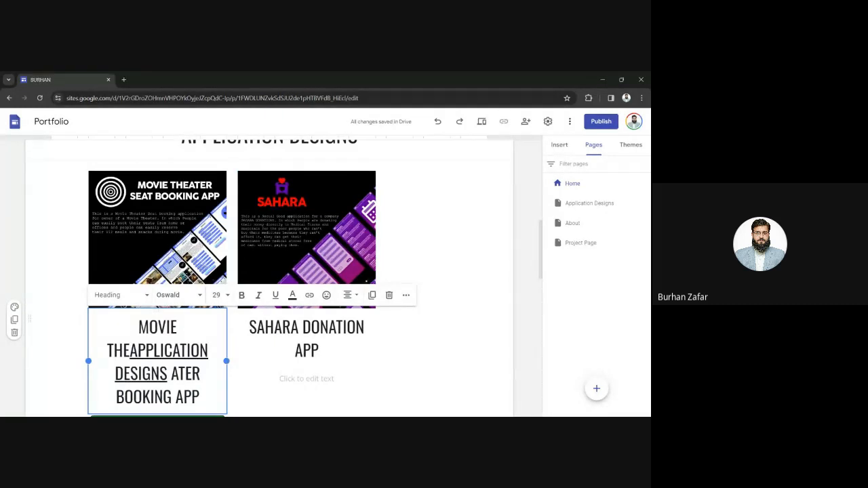
pyautogui.hotkey('ctrl', 'z')
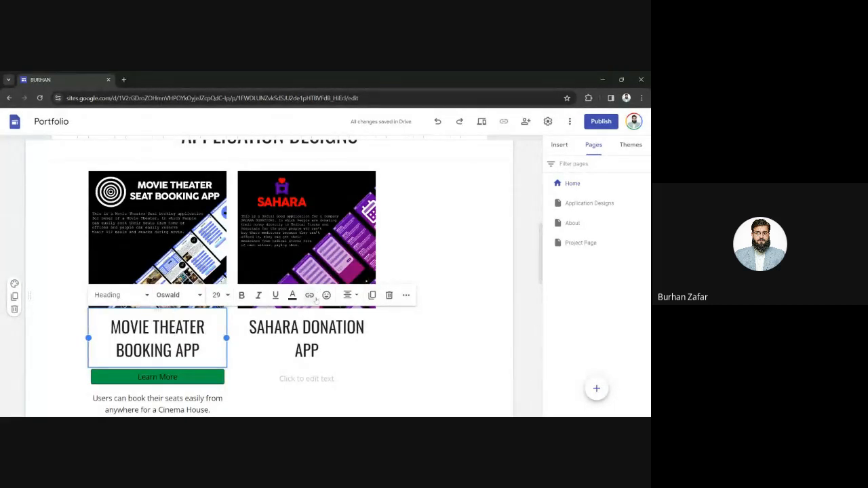
pyautogui.click(310, 295)
pyautogui.click(263, 322)
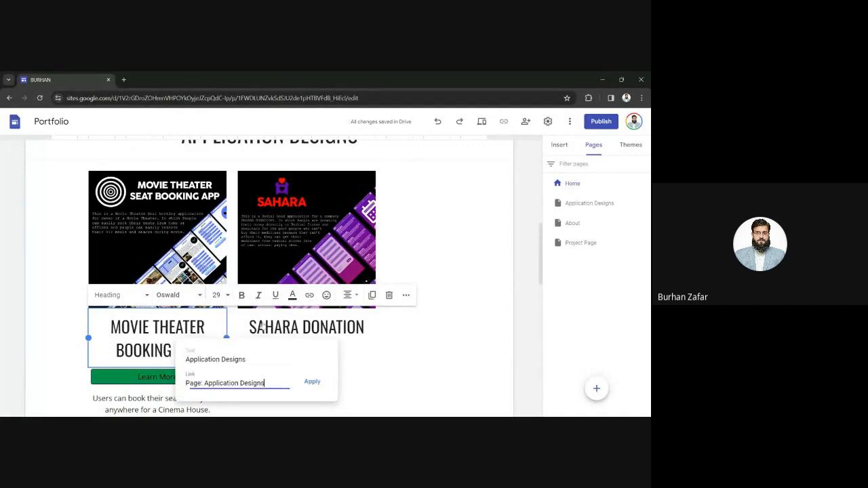
pyautogui.click(310, 383)
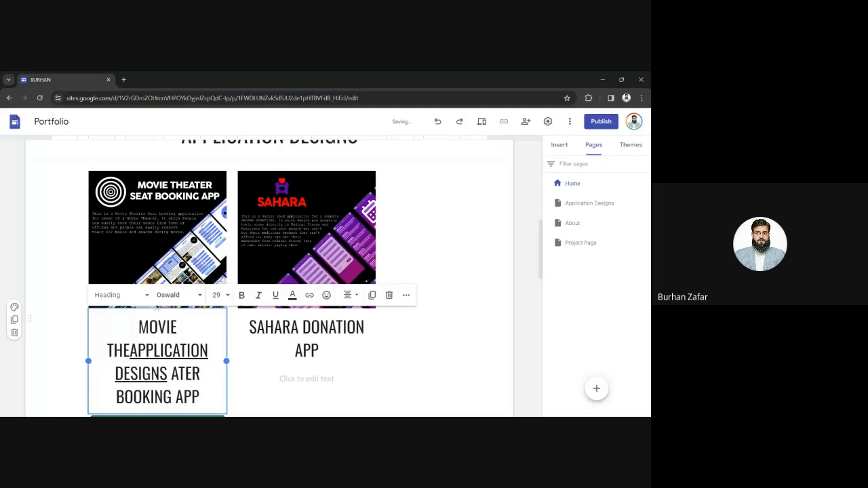
pyautogui.hotkey('ctrl', 'z')
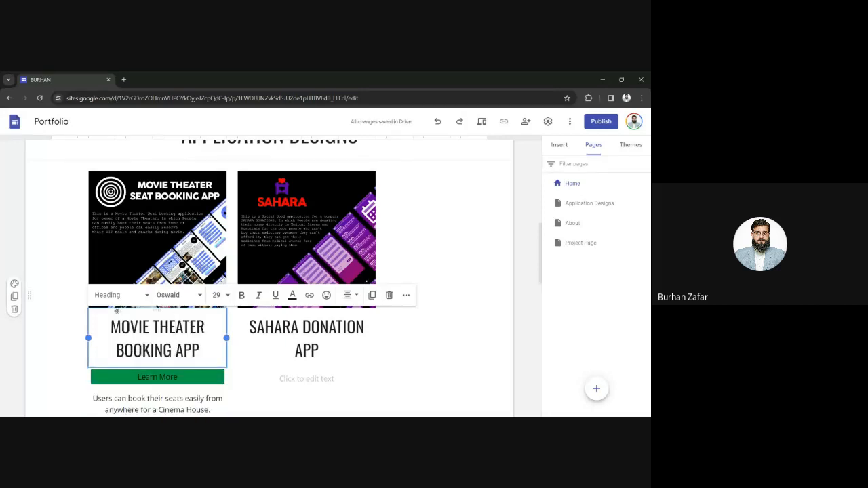
# Step: Link the entire "Movie Theater Booking App" heading text to the site's Application Designs page
pyautogui.moveTo(111, 327); pyautogui.dragTo(200, 351)
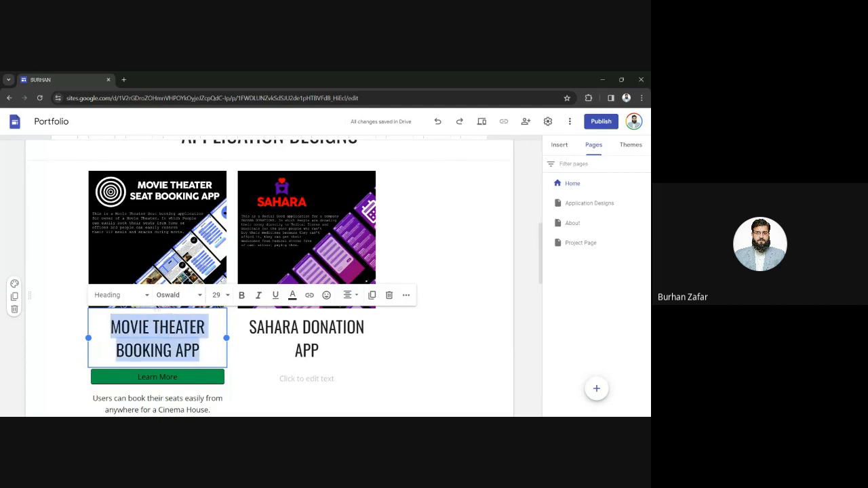
pyautogui.click(309, 295)
pyautogui.click(166, 267)
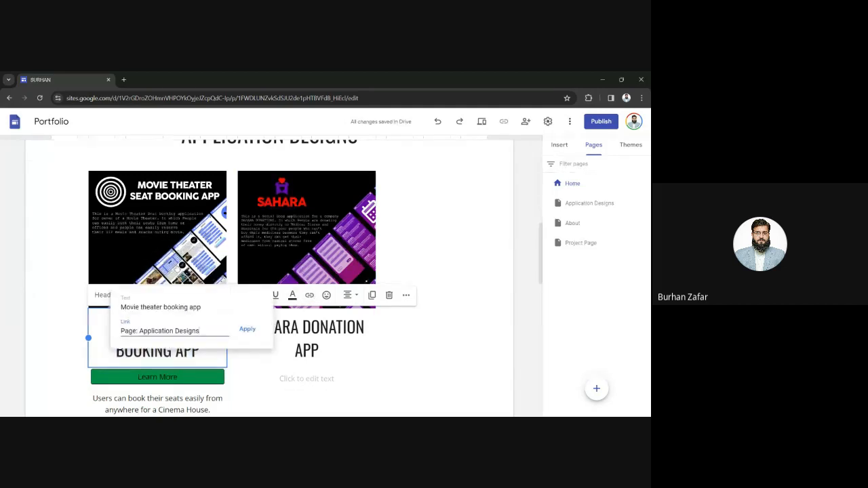
pyautogui.click(246, 329)
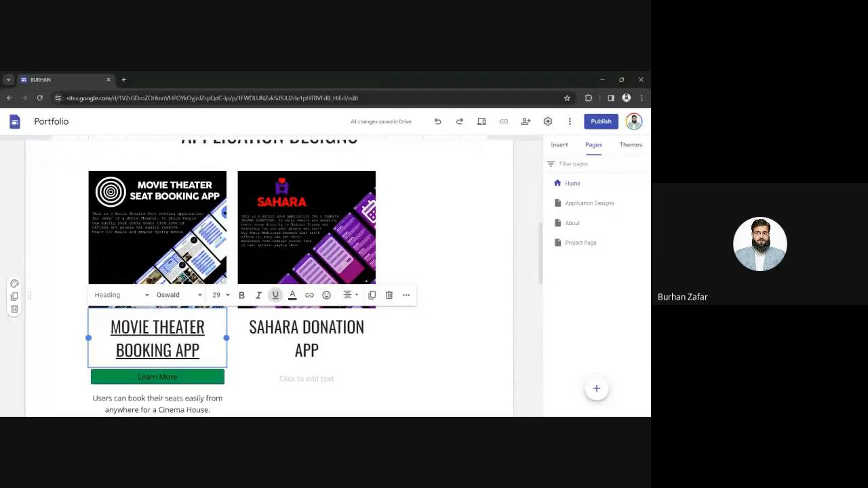
# Step: Link the entire "Sahara Donation App" heading text to the site's Application Designs page
pyautogui.click(257, 327)
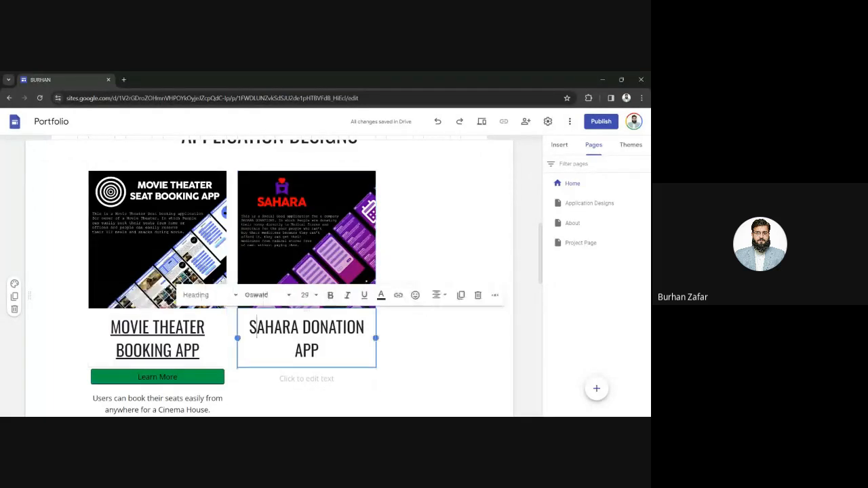
pyautogui.hotkey('ctrl', 'a')
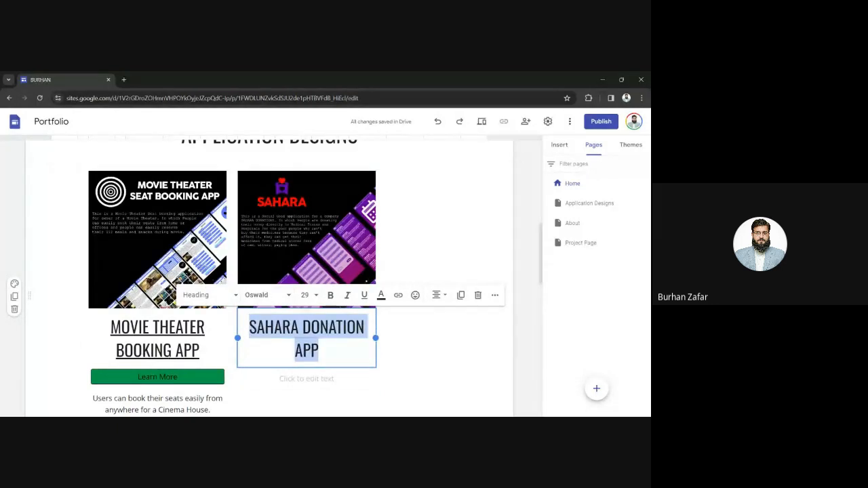
pyautogui.click(398, 295)
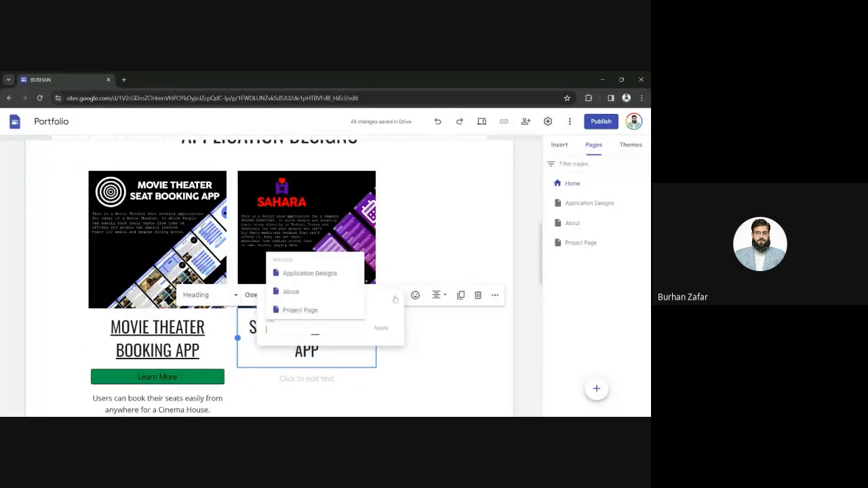
pyautogui.click(329, 269)
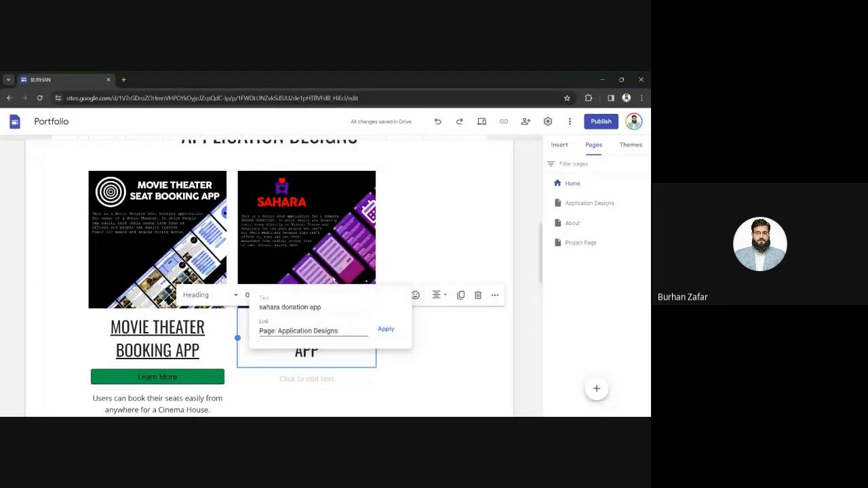
pyautogui.click(385, 329)
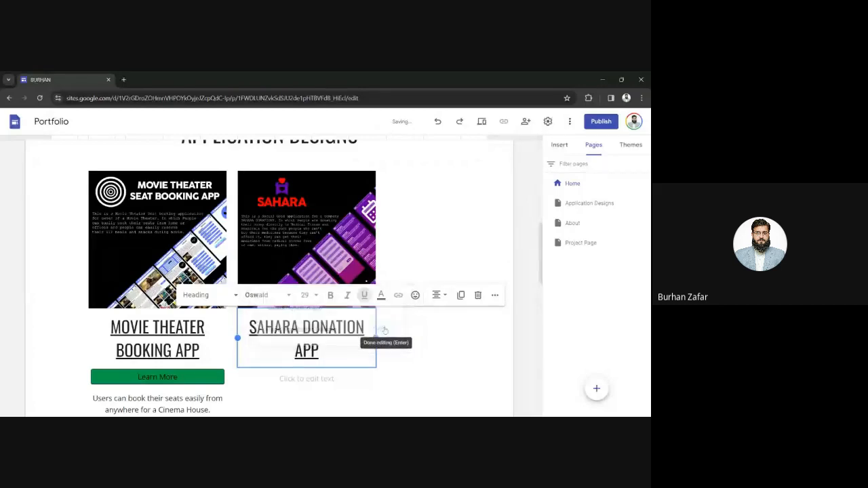
# Step: Preview the site and test the Movie Theater Booking App and Sahara Donation App heading links, exiting the preview when finished
pyautogui.click(427, 354)
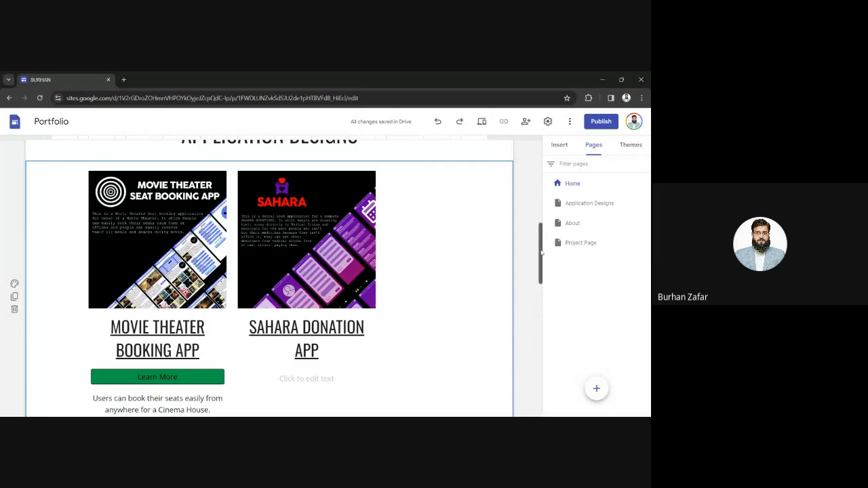
pyautogui.moveTo(542, 253); pyautogui.dragTo(532, 146)
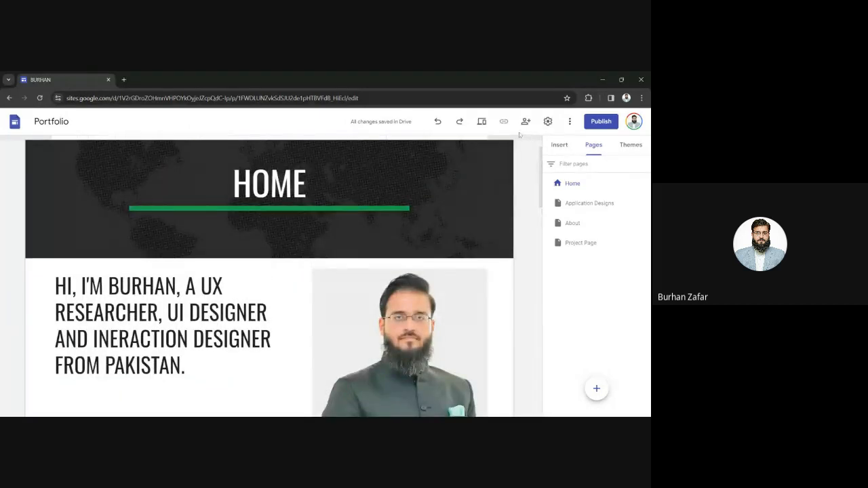
pyautogui.click(482, 122)
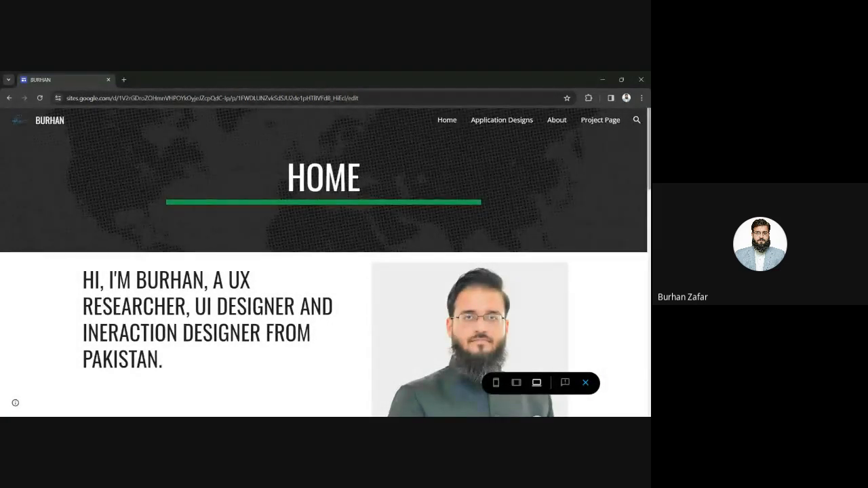
pyautogui.scroll(-5, 531, 334)
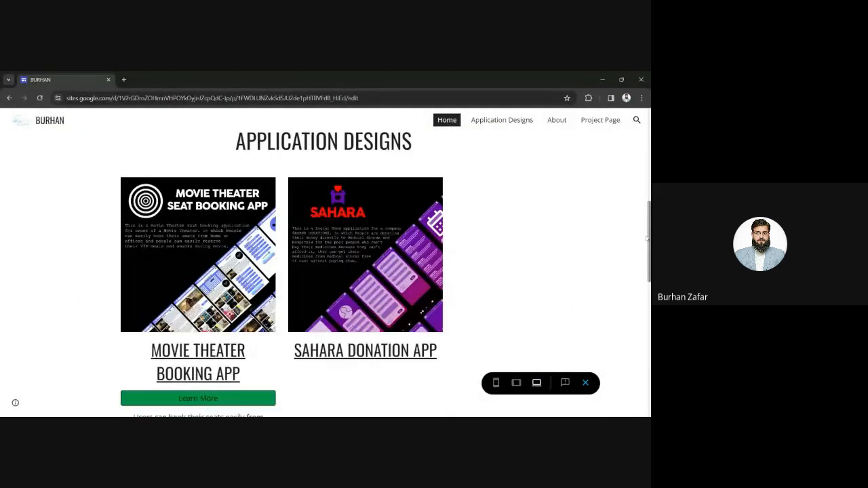
pyautogui.moveTo(647, 238); pyautogui.dragTo(647, 240)
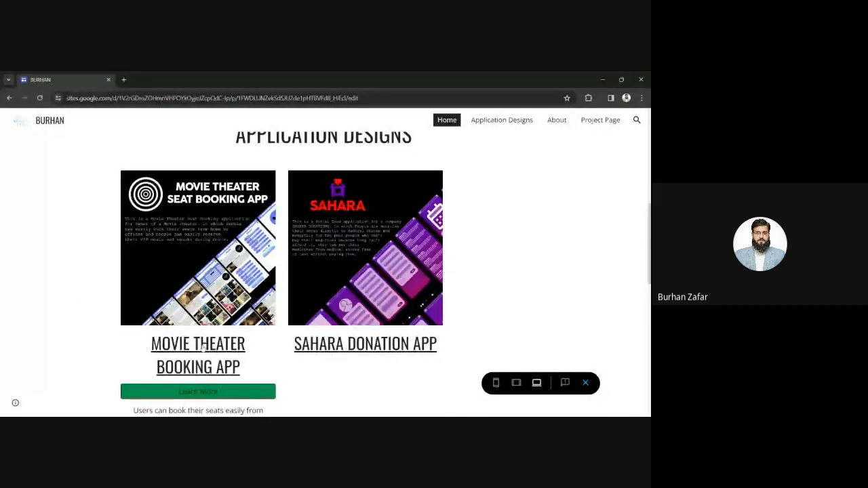
pyautogui.click(202, 347)
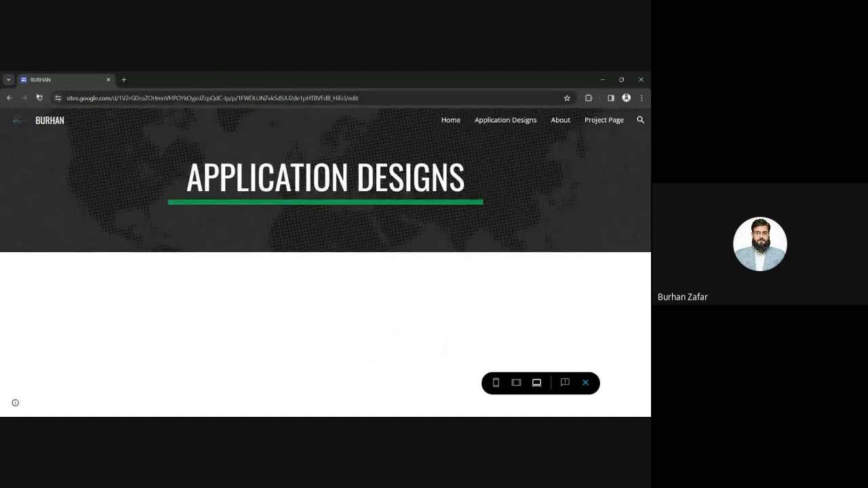
pyautogui.click(9, 98)
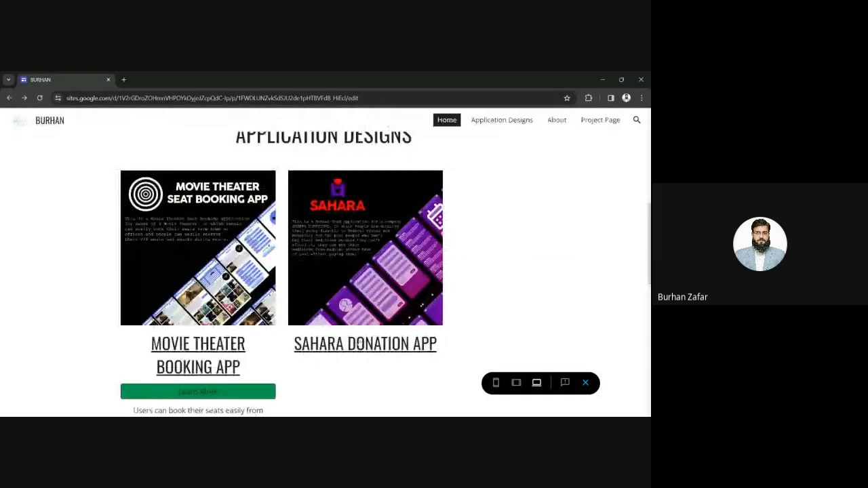
pyautogui.click(360, 344)
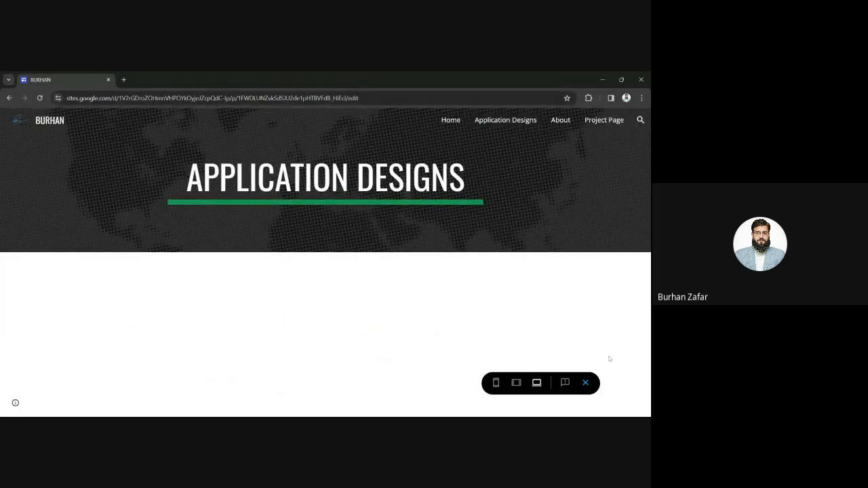
pyautogui.click(586, 382)
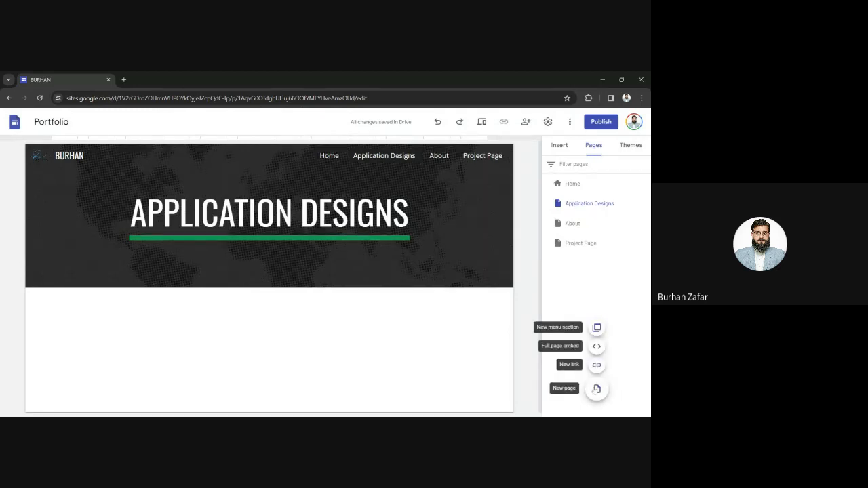
# Step: Add two unnamed pages after Application Designs and bring up the creation of a new menu section
pyautogui.click(595, 390)
pyautogui.click(521, 269)
pyautogui.click(604, 390)
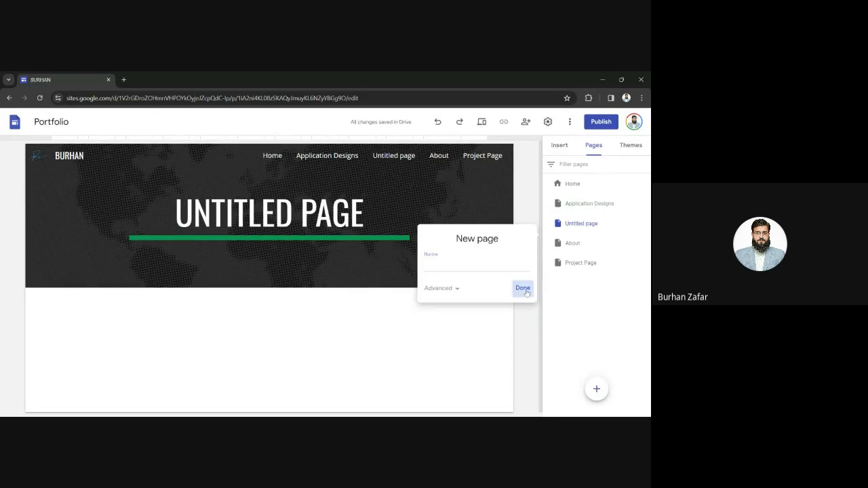
pyautogui.click(524, 290)
pyautogui.moveTo(596, 389)
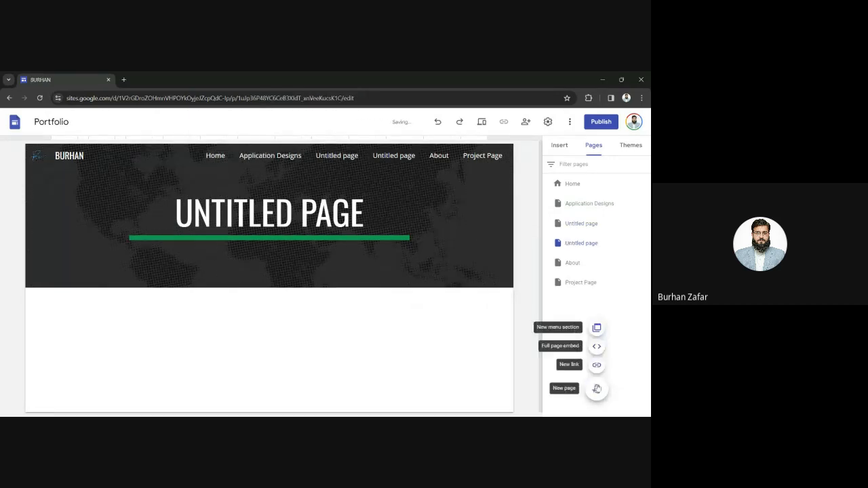
pyautogui.click(594, 330)
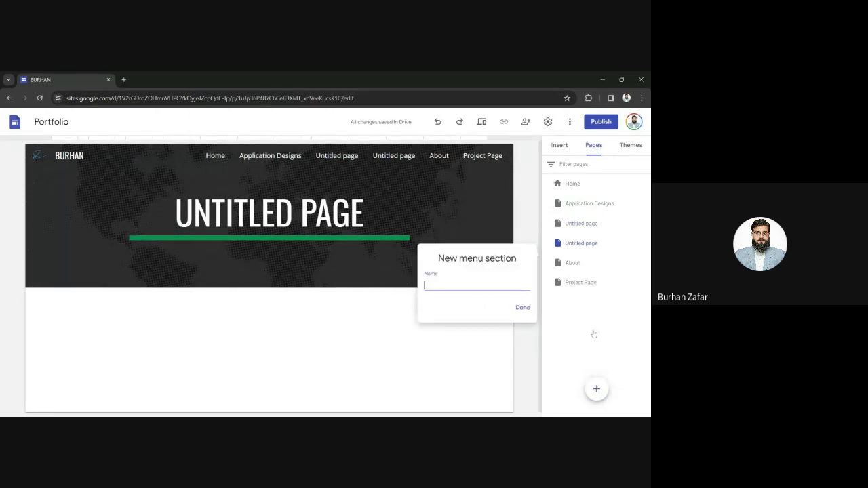
pyautogui.click(521, 309)
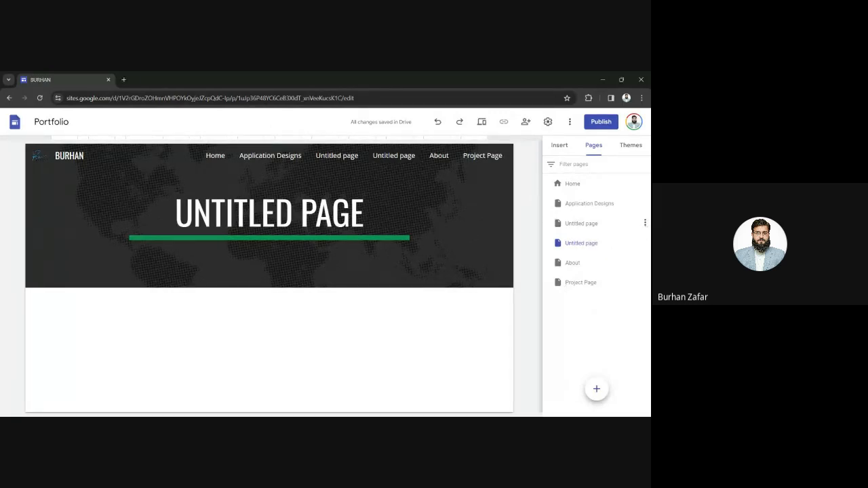
# Step: Delete both untitled pages from the site
pyautogui.click(645, 225)
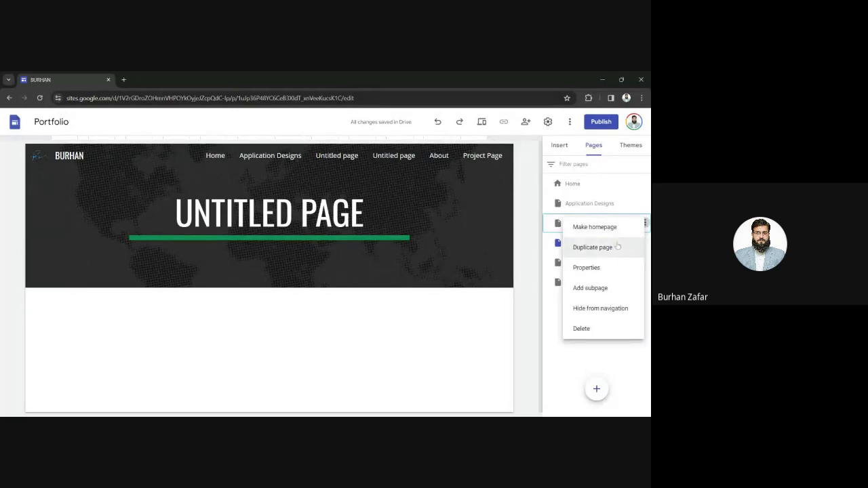
pyautogui.click(594, 328)
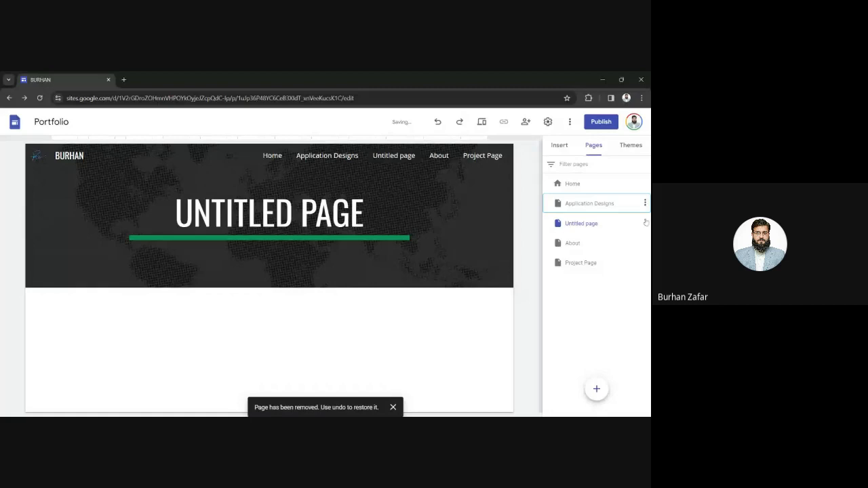
pyautogui.click(645, 223)
pyautogui.click(597, 328)
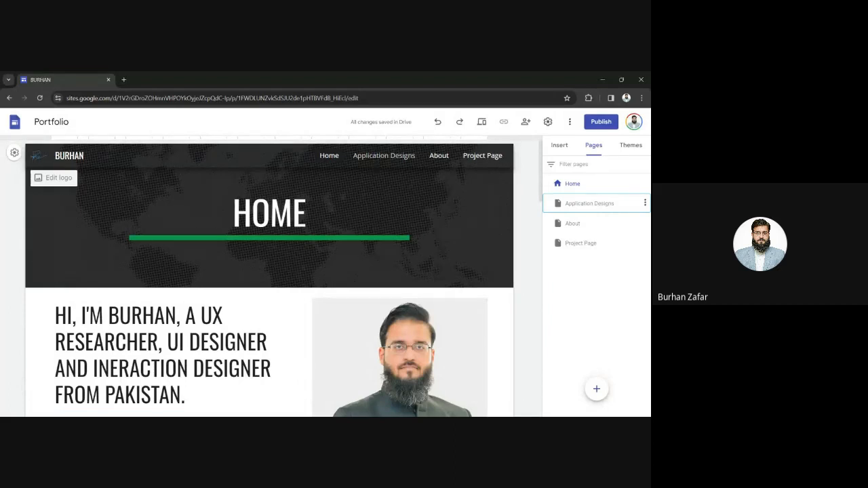
# Step: Open the Application Designs page and add a text box reading "MOVIE THEATER SEAT BOOKING APP"
pyautogui.click(376, 159)
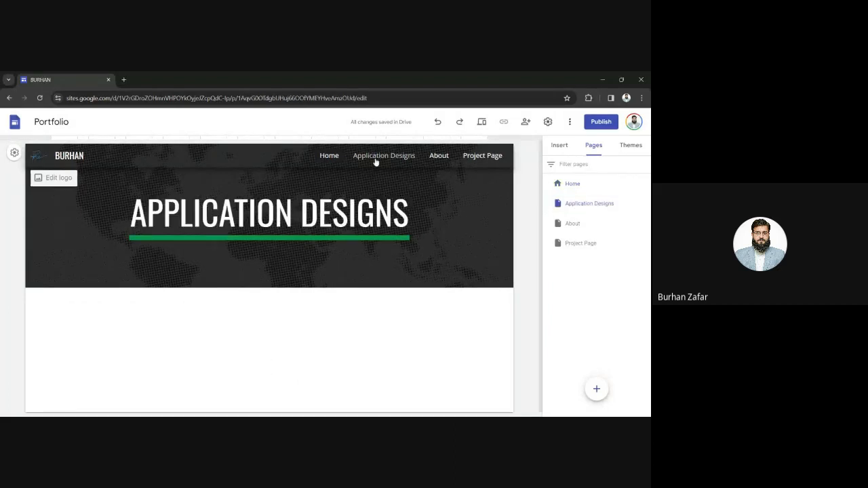
pyautogui.moveTo(540, 187); pyautogui.dragTo(542, 245)
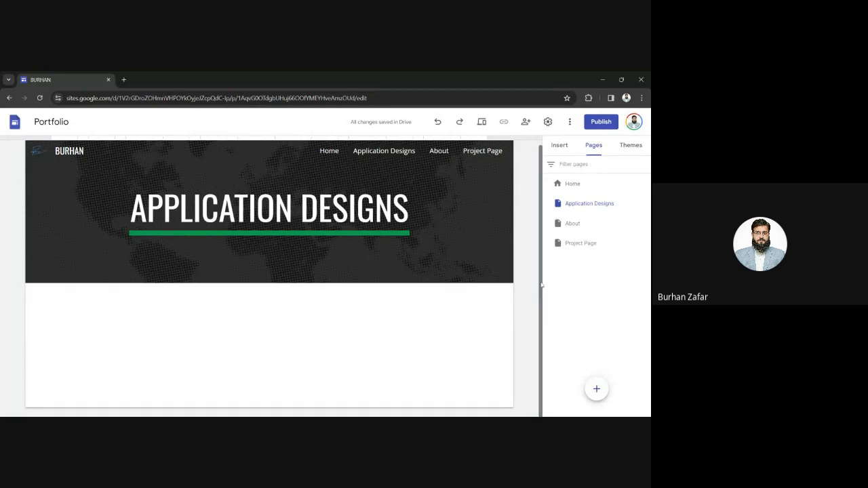
pyautogui.click(567, 147)
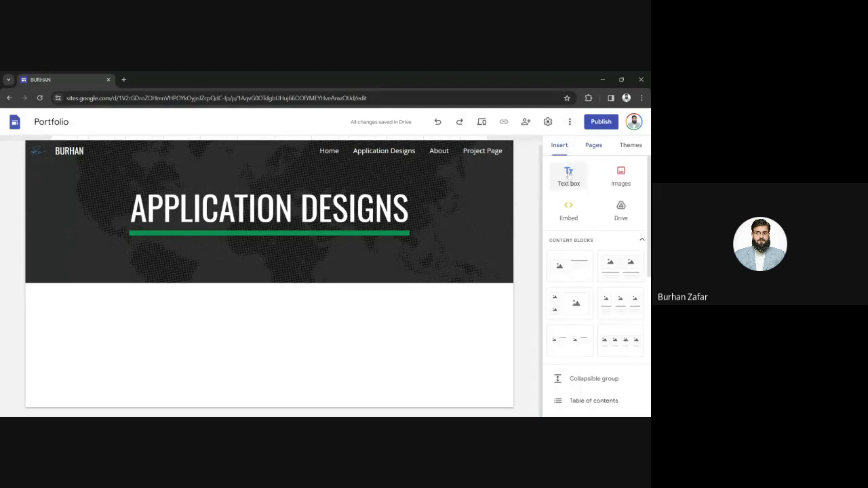
pyautogui.click(568, 175)
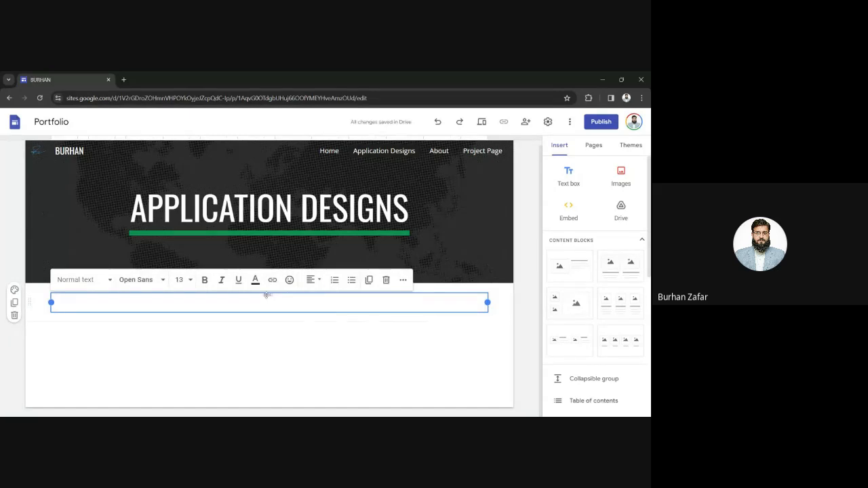
pyautogui.write('MOVIE TH')
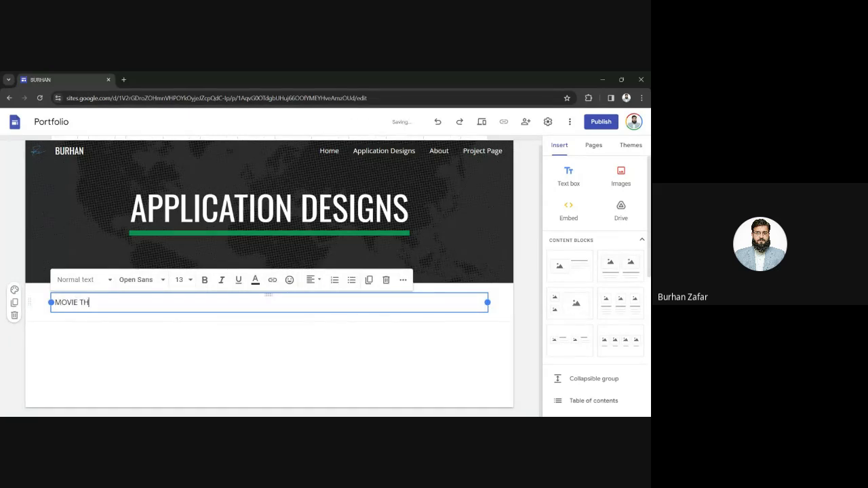
pyautogui.write('EATER SEAT BOOKING AP')
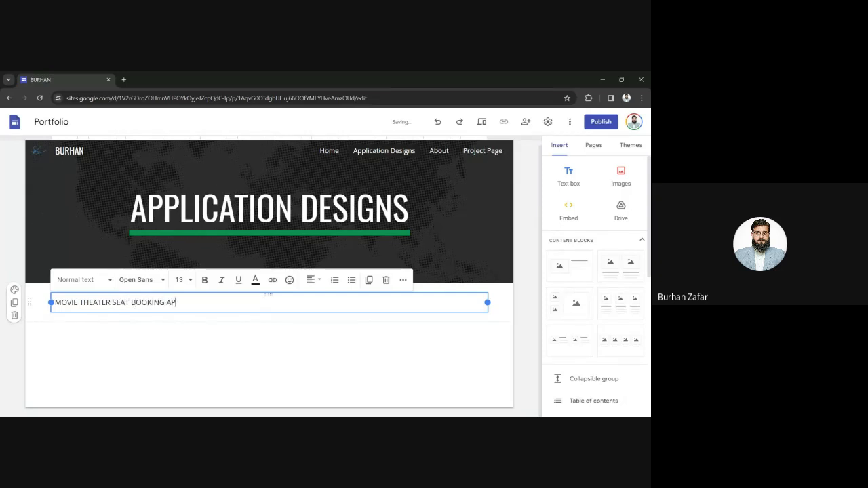
pyautogui.write('P')
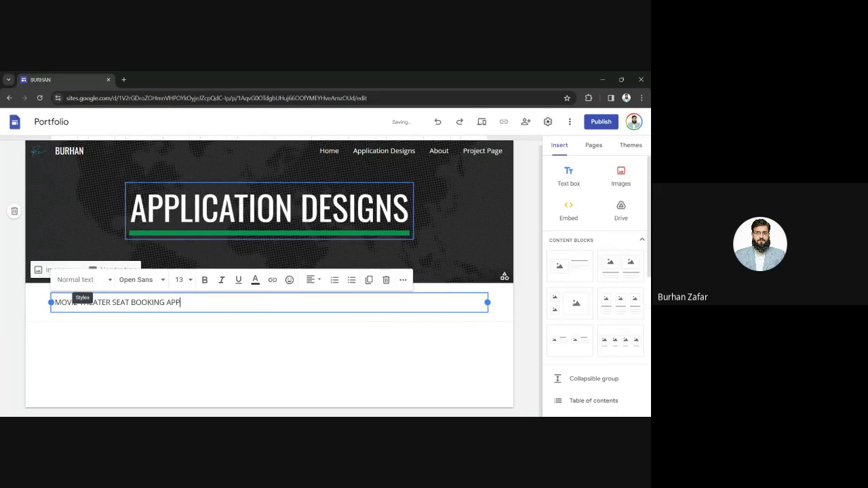
# Step: Apply the Title style to the "MOVIE THEATER SEAT BOOKING APP" text and center it
pyautogui.click(82, 280)
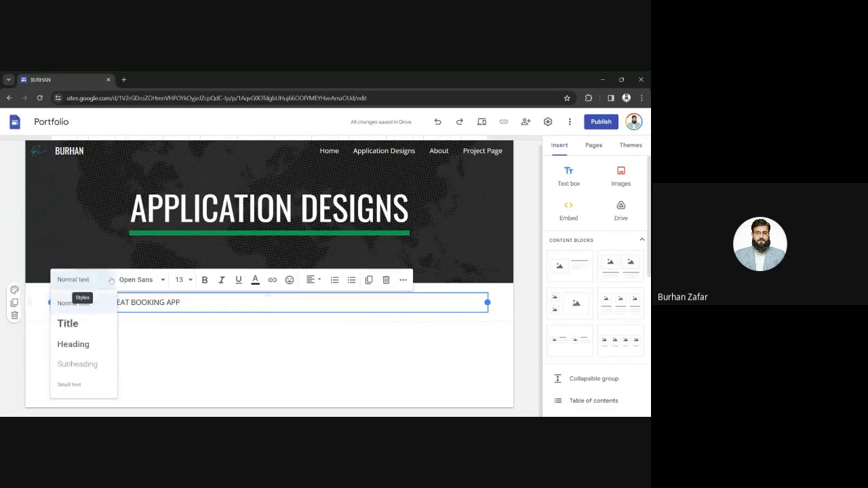
pyautogui.click(68, 324)
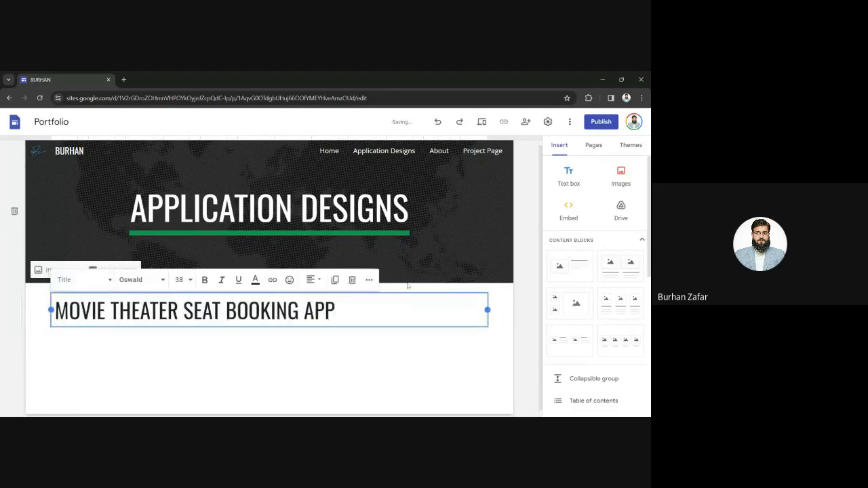
pyautogui.click(311, 279)
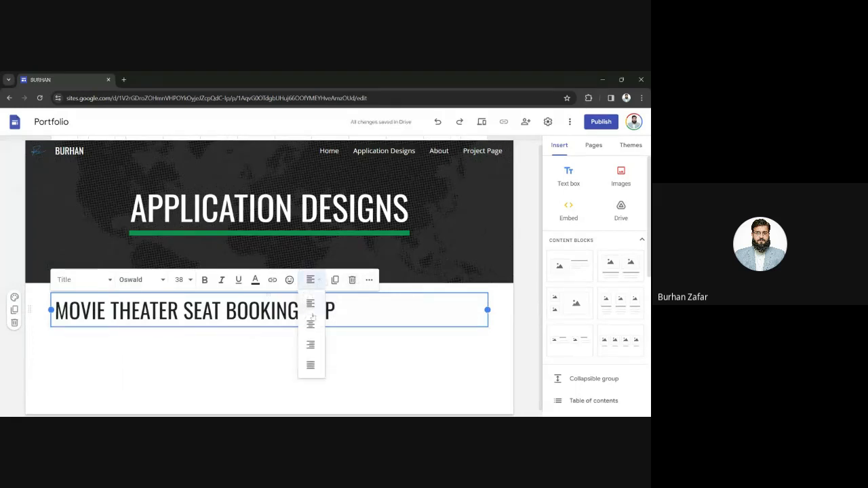
pyautogui.click(310, 322)
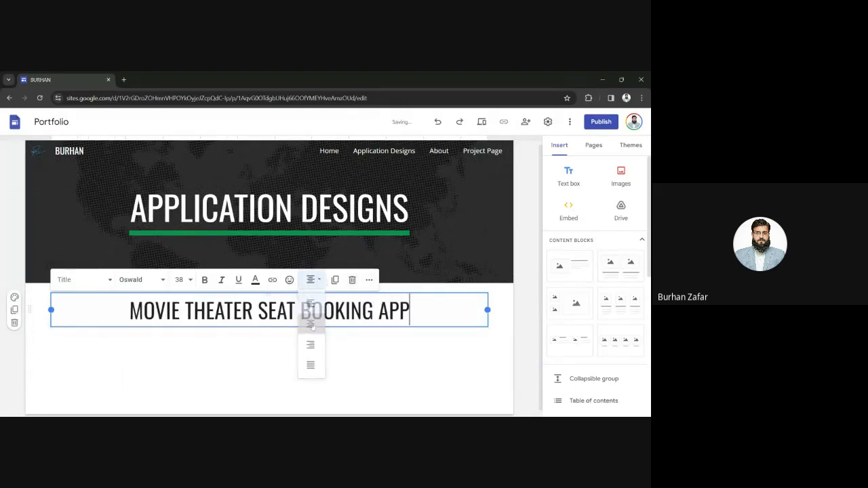
pyautogui.click(285, 373)
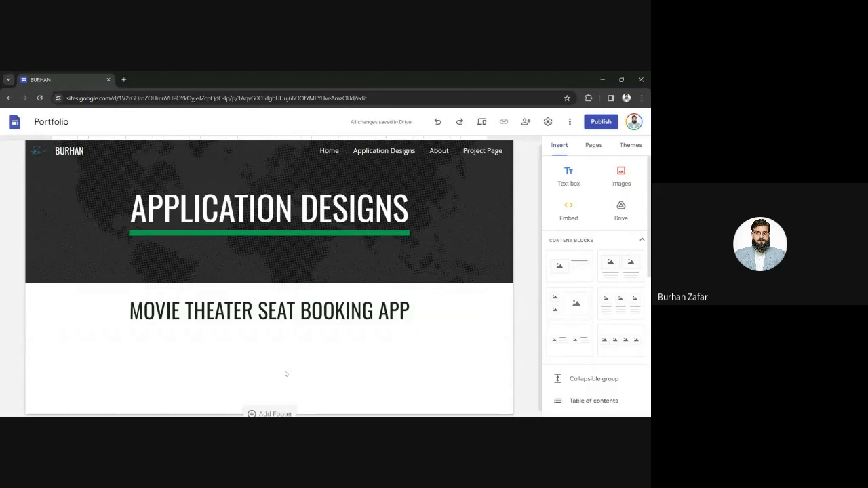
# Step: Make the entire "MOVIE THEATER SEAT BOOKING APP" title bold and underlined
pyautogui.click(268, 310)
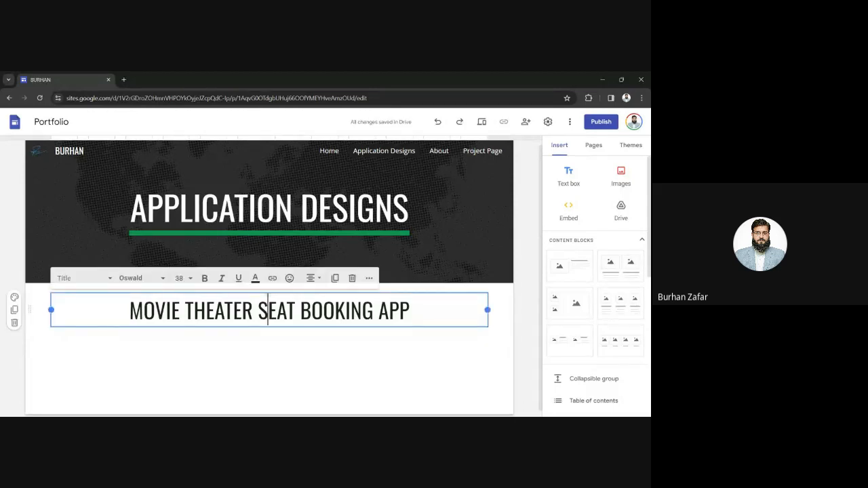
pyautogui.hotkey('ctrl', 'a')
pyautogui.hotkey('ctrl', 'b')
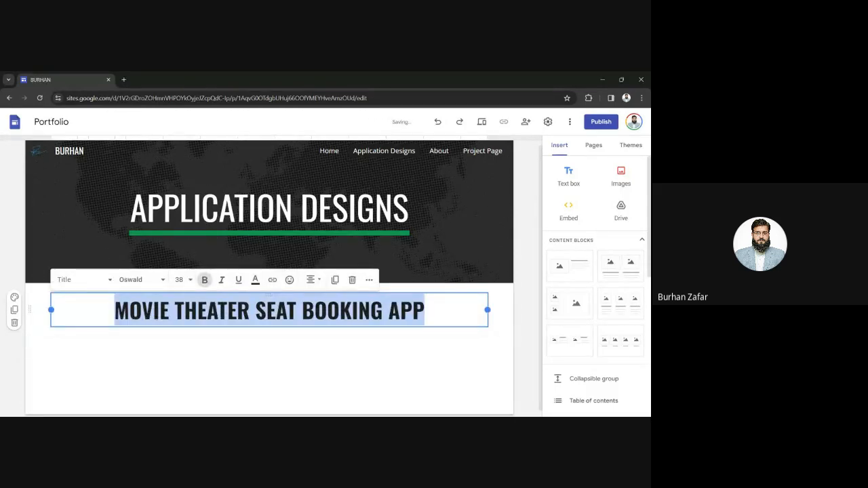
pyautogui.hotkey('ctrl', 'u')
pyautogui.click(263, 356)
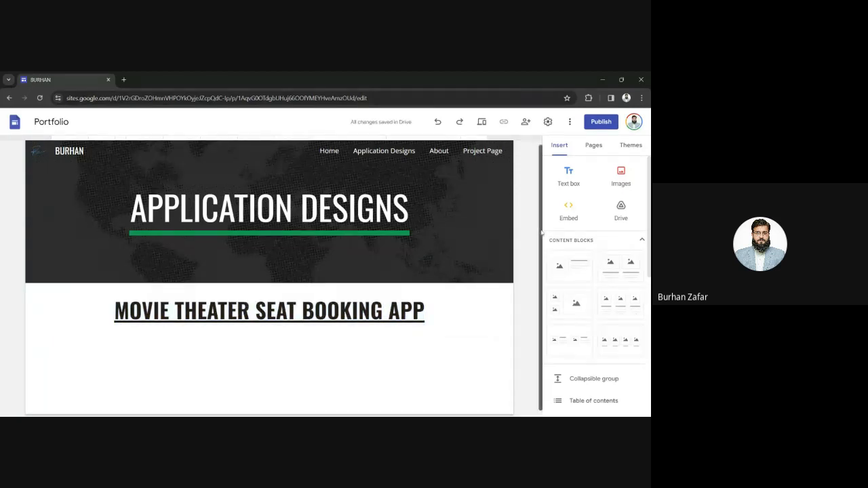
# Step: Add an empty text box below the movie app title and open lipsum.com from a web search for "lorem ipsum"
pyautogui.scroll(-1, 542, 233)
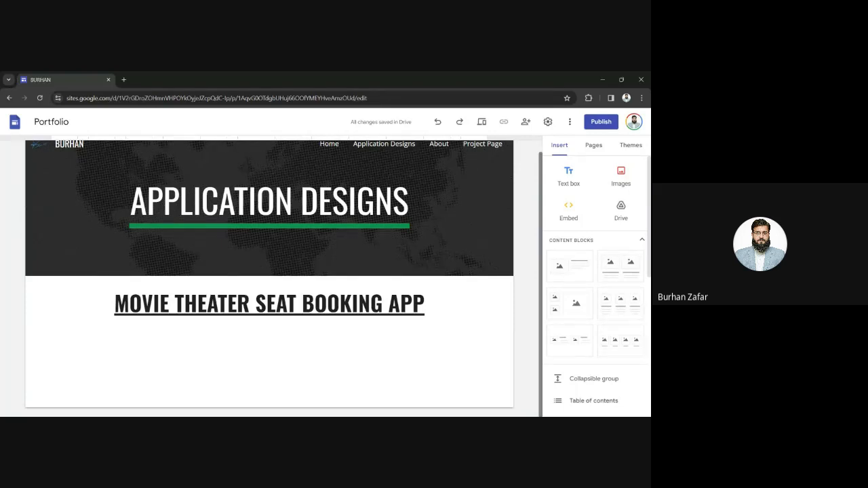
pyautogui.click(576, 180)
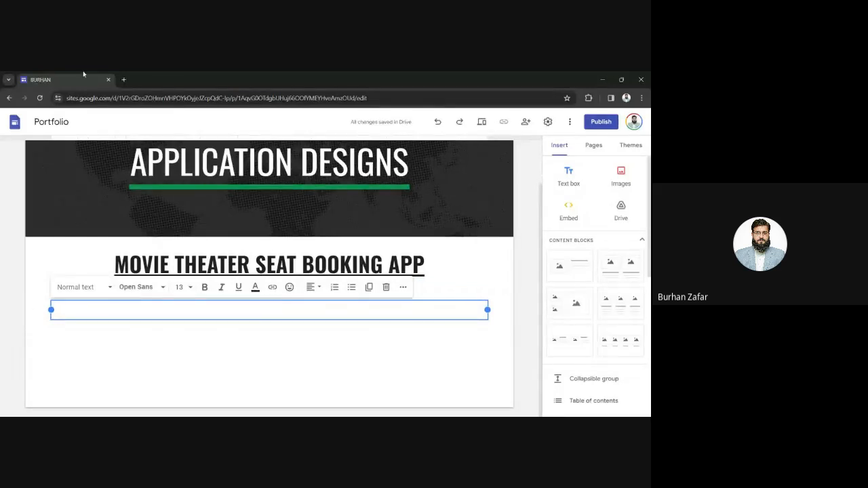
pyautogui.click(123, 79)
pyautogui.write('LO')
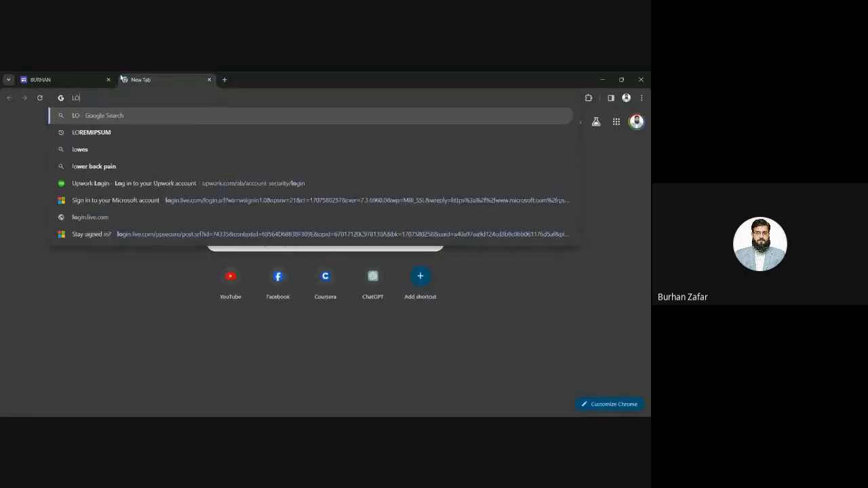
pyautogui.write('REMIPS')
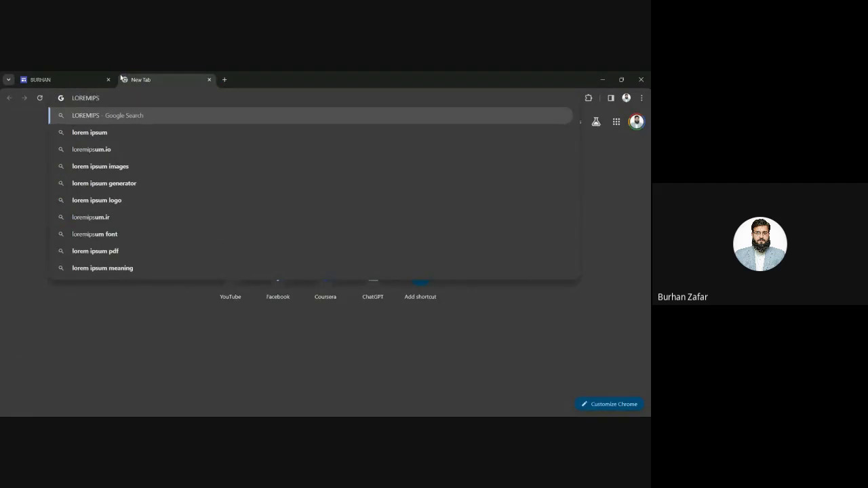
pyautogui.click(124, 132)
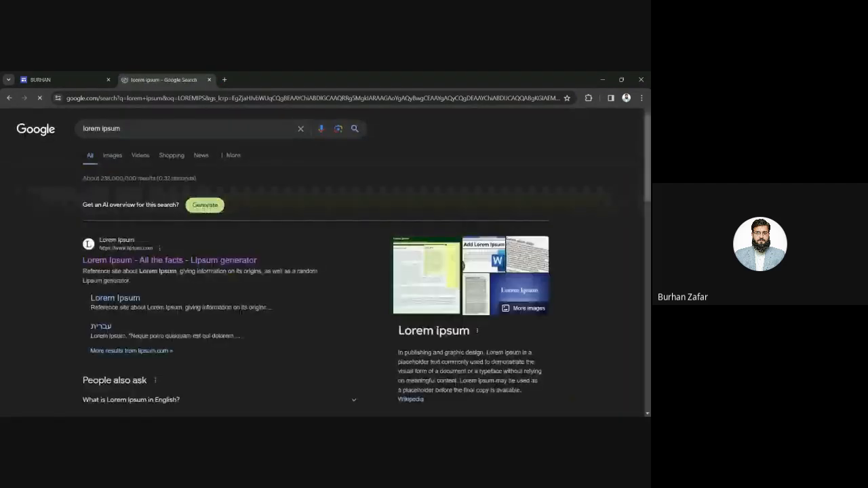
pyautogui.click(126, 260)
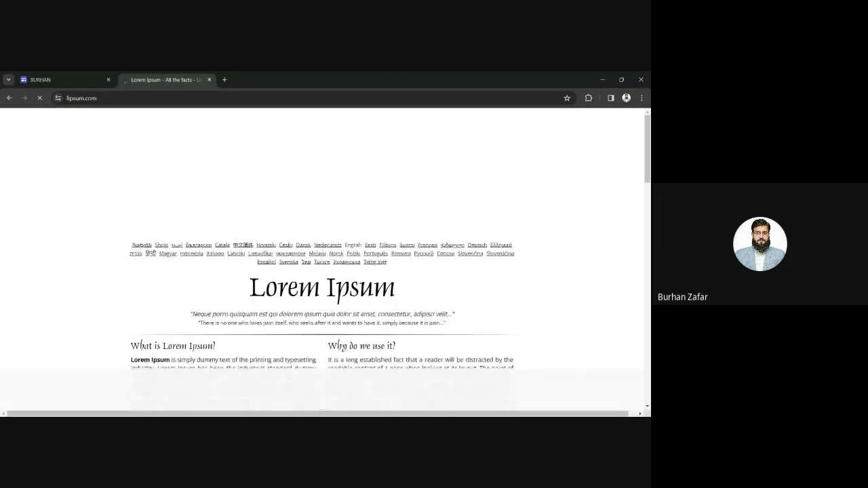
# Step: Copy the paragraph under "What is Lorem Ipsum?" and close the Lorem Ipsum site
pyautogui.moveTo(385, 398); pyautogui.dragTo(181, 358)
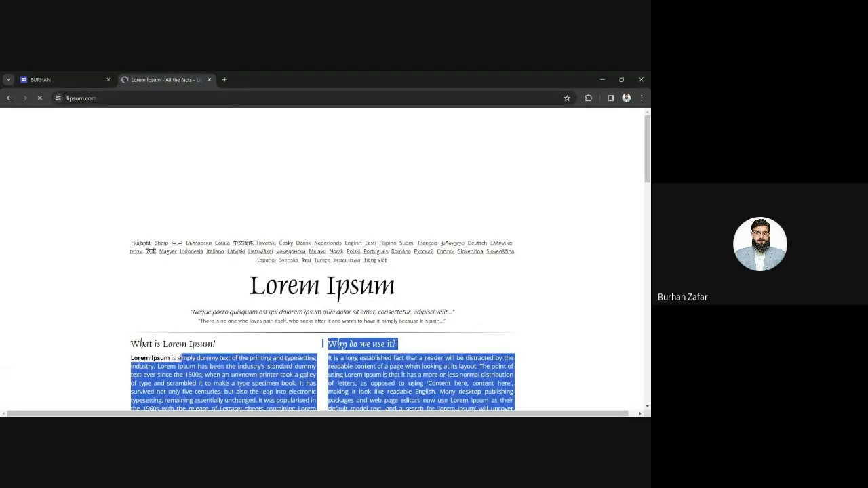
pyautogui.click(181, 360)
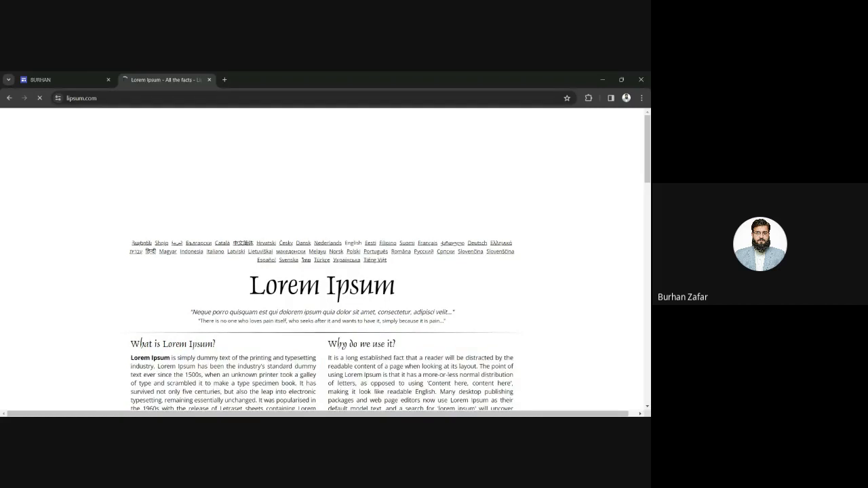
pyautogui.tripleClick(181, 360)
pyautogui.hotkey('ctrl', 'c')
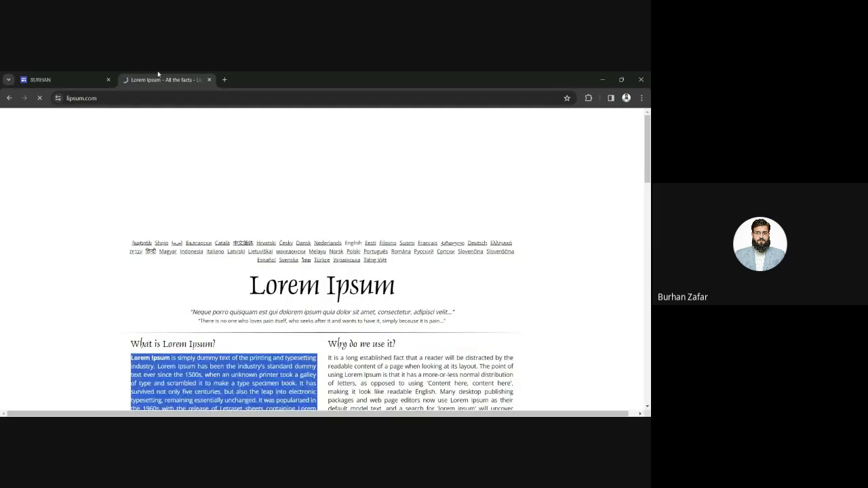
pyautogui.click(208, 80)
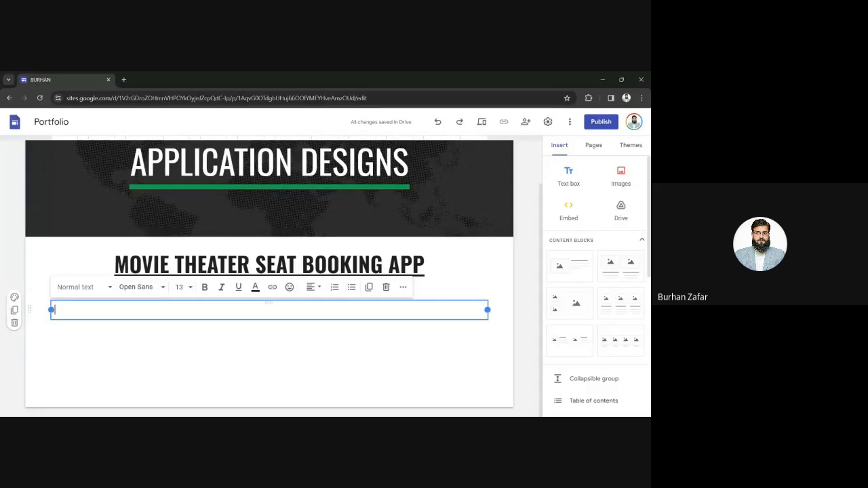
# Step: Paste the Lorem Ipsum paragraph into the empty text box and delete the blank lines after it
pyautogui.hotkey('ctrl', 'v')
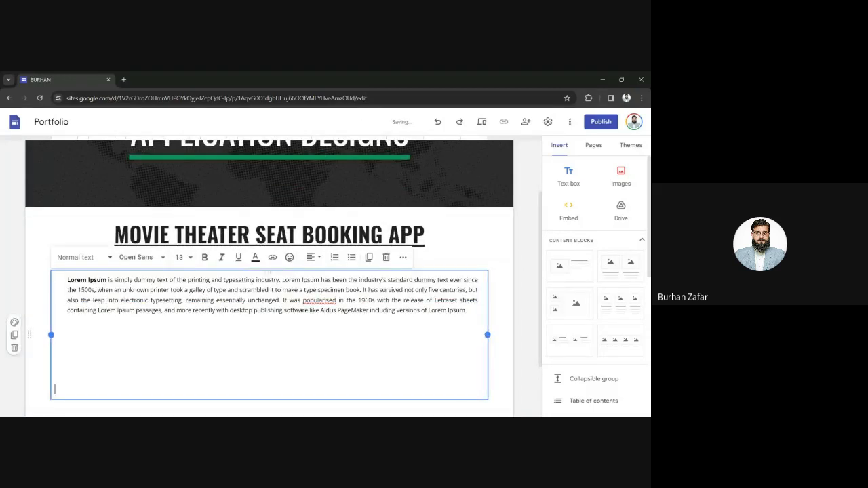
pyautogui.press('BackSpace')
pyautogui.press('BackSpace')
pyautogui.press('BackSpace')
pyautogui.press('BackSpace')
pyautogui.press('BackSpace')
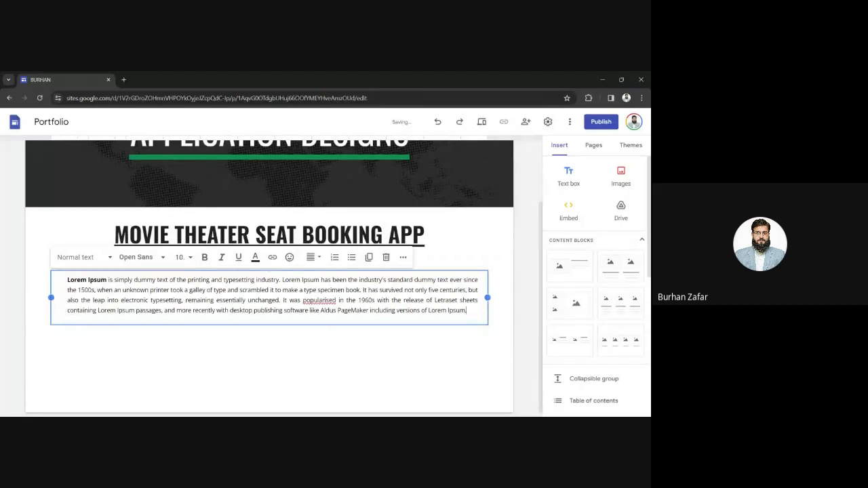
# Step: Copy the whole Lorem Ipsum paragraph, italicize it and remove the bold from its opening words
pyautogui.hotkey('ctrl', 'a')
pyautogui.hotkey('ctrl', 'c')
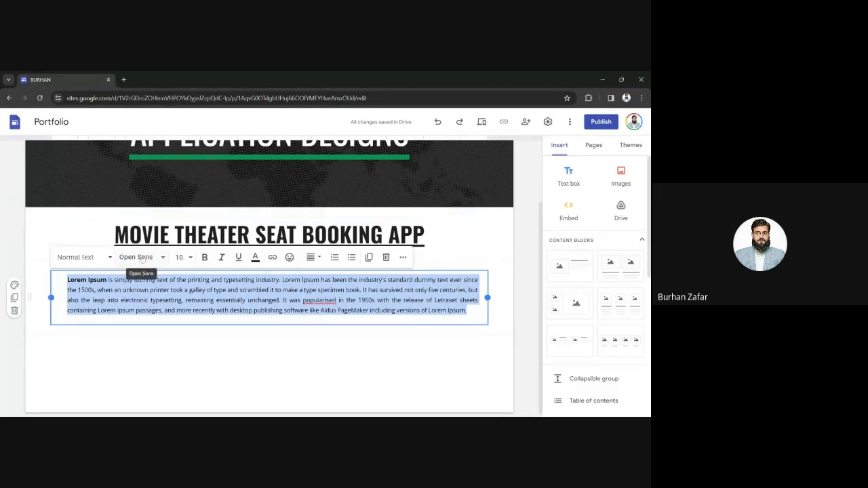
pyautogui.click(222, 259)
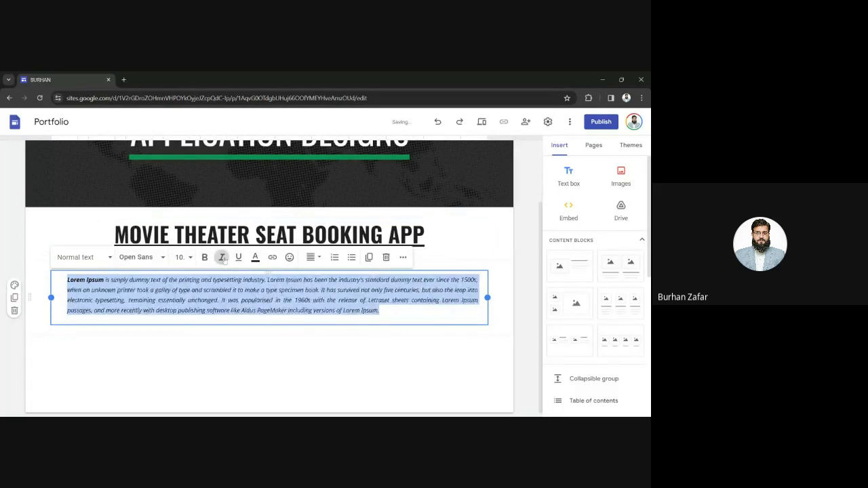
pyautogui.click(222, 257)
pyautogui.click(223, 258)
pyautogui.click(204, 257)
pyautogui.click(204, 257)
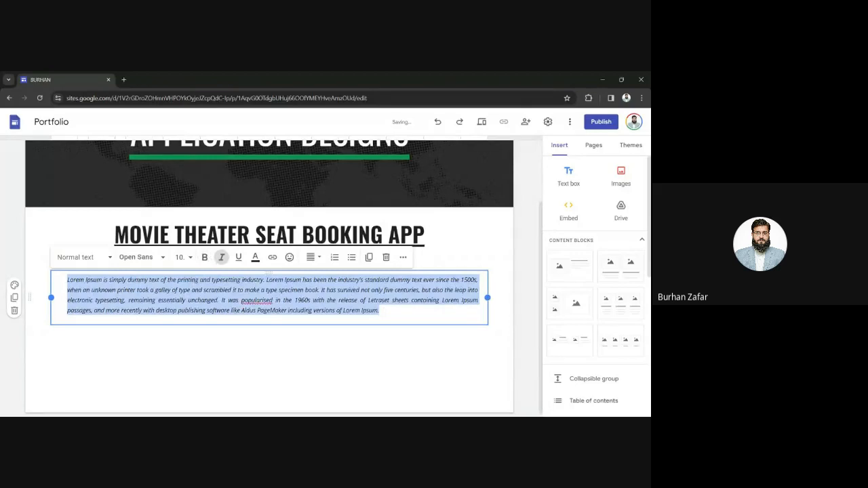
# Step: Center the italic Lorem Ipsum paragraph under the movie app title and deselect it
pyautogui.click(318, 257)
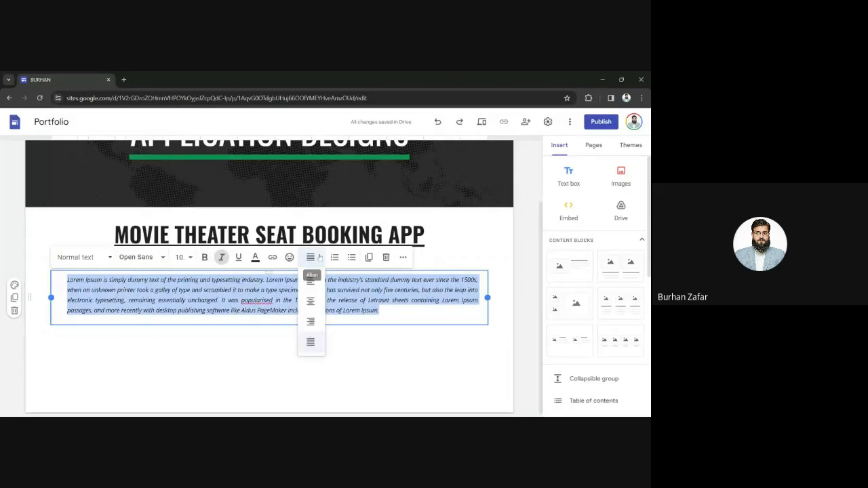
pyautogui.click(311, 300)
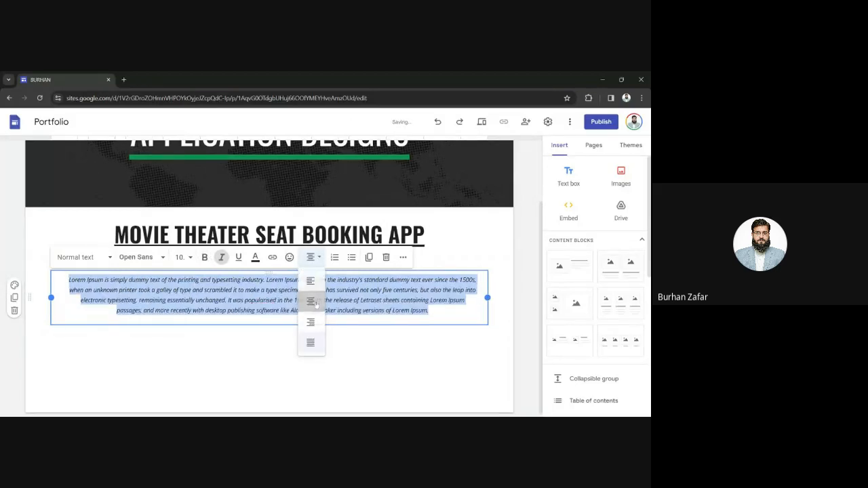
pyautogui.click(296, 335)
pyautogui.click(288, 357)
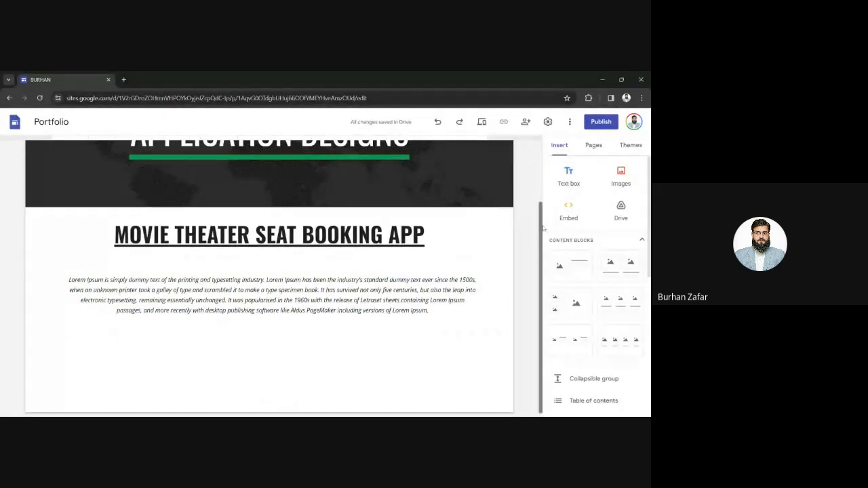
# Step: Insert the content block with one image beside text and enter "EMPATHY MAPS" as its heading
pyautogui.scroll(-1, 543, 228)
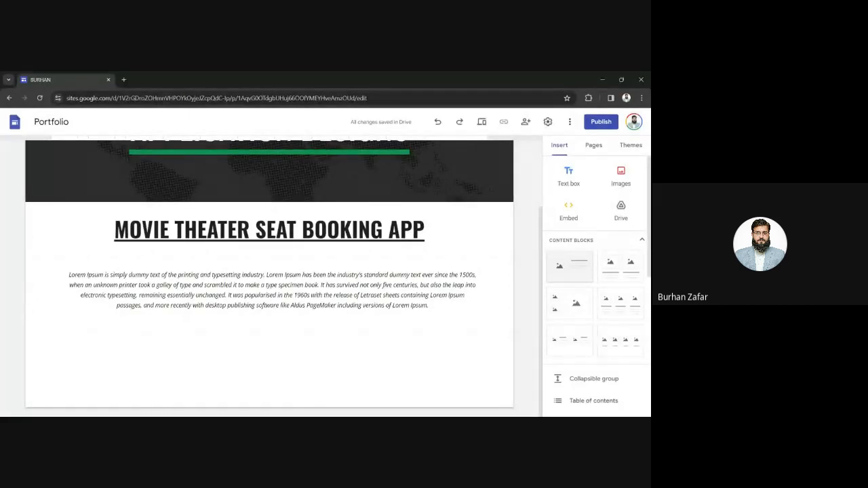
pyautogui.click(569, 266)
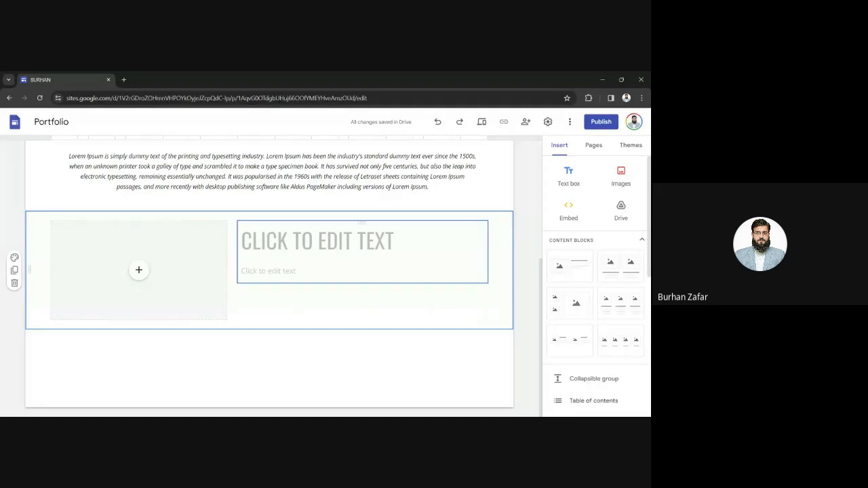
pyautogui.click(317, 241)
pyautogui.write('EMO')
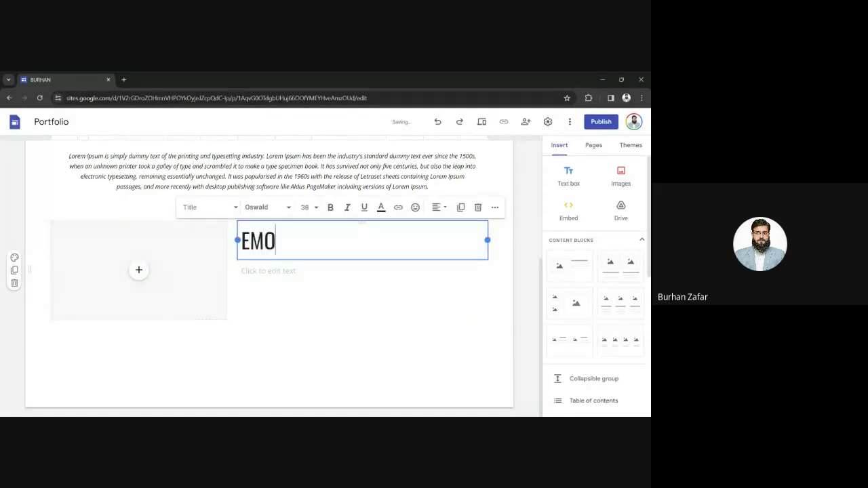
pyautogui.press('BackSpace')
pyautogui.write('OATHY')
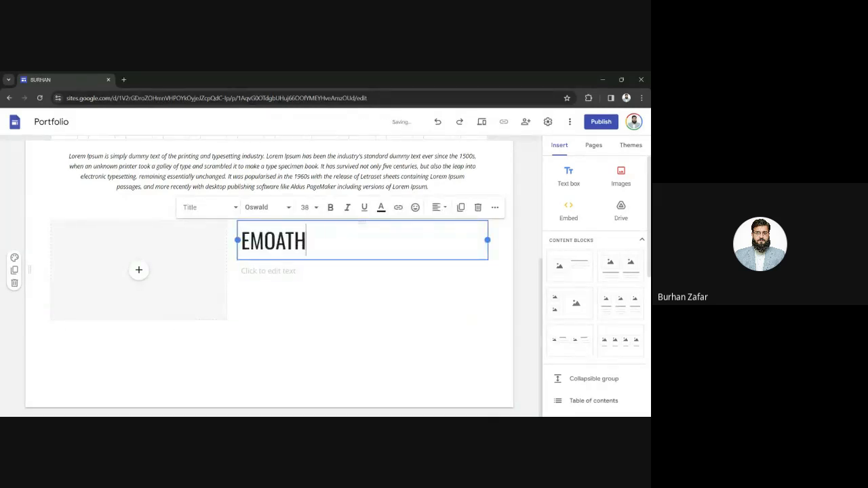
pyautogui.press('BackSpace')
pyautogui.press('BackSpace')
pyautogui.press('BackSpace')
pyautogui.press('BackSpace')
pyautogui.press('BackSpace')
pyautogui.press('BackSpace')
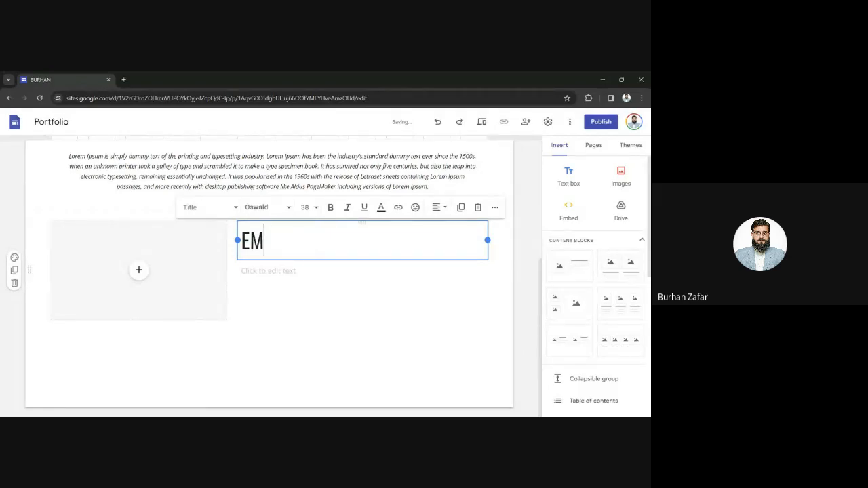
pyautogui.write('PATHY')
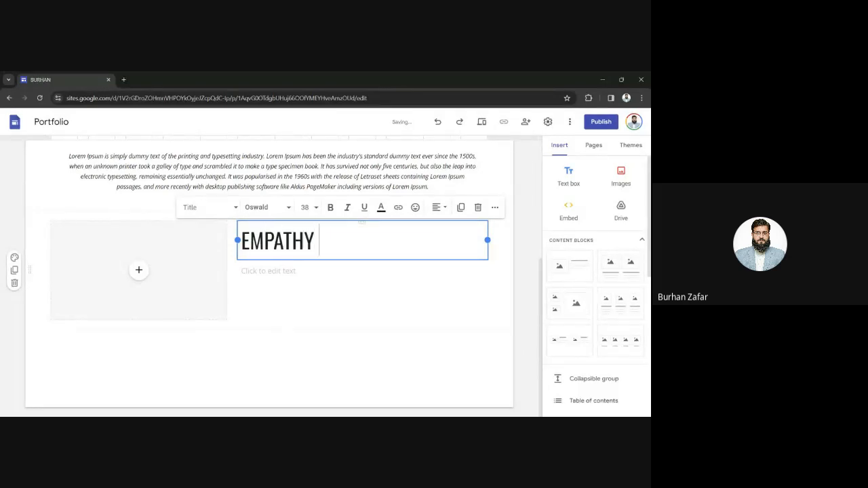
pyautogui.write(' MAPS')
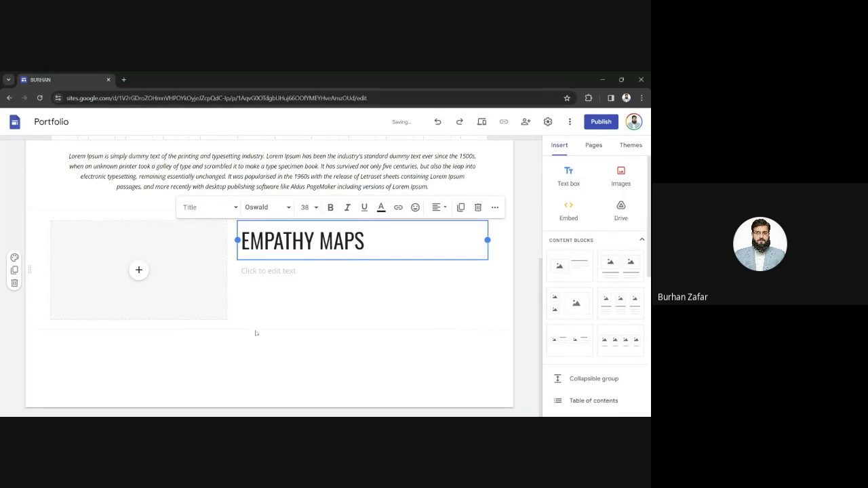
# Step: Paste the Lorem Ipsum paragraph into the body text below the "EMPATHY MAPS" heading
pyautogui.click(267, 355)
pyautogui.click(268, 271)
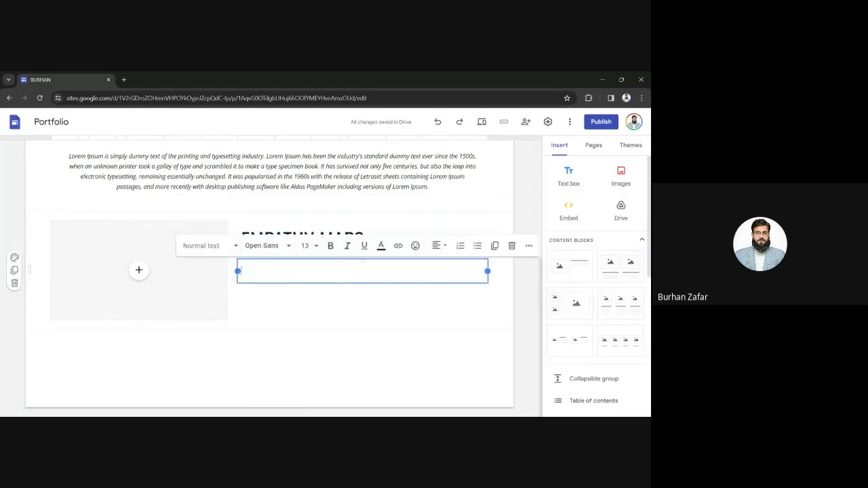
pyautogui.hotkey('ctrl', 'v')
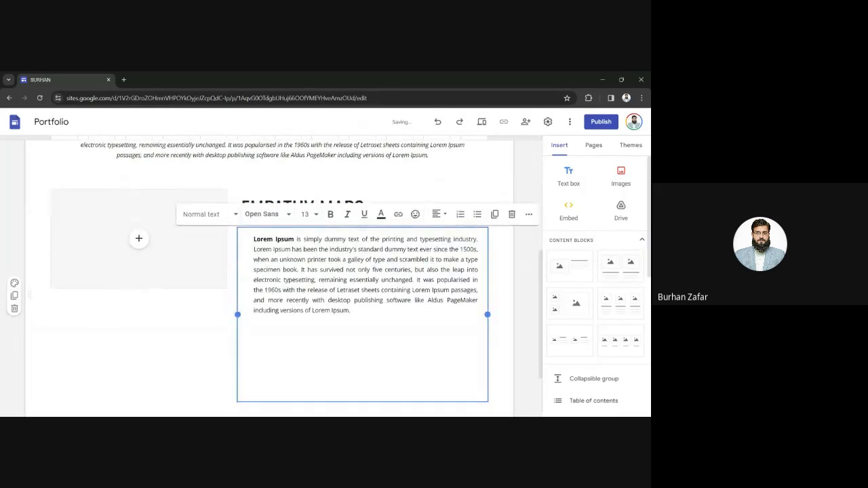
# Step: Set the entire paragraph under "EMPATHY MAPS" to font size 8 and make it italic
pyautogui.moveTo(352, 310); pyautogui.dragTo(281, 249)
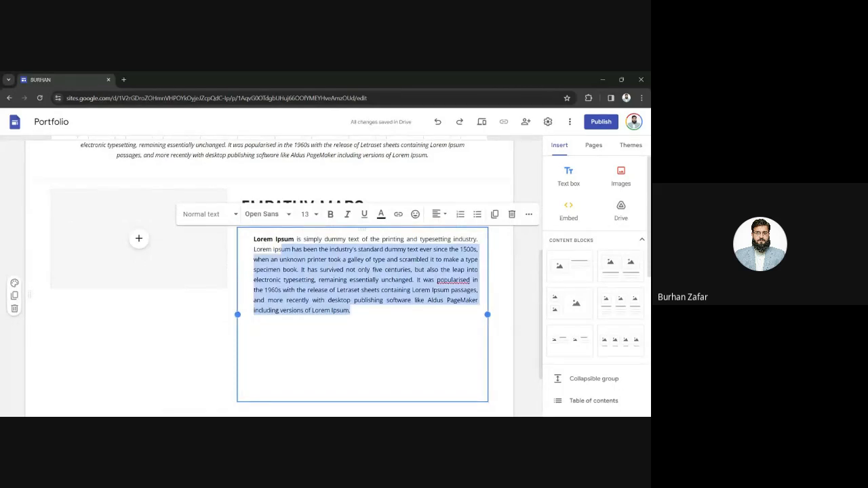
pyautogui.hotkey('ctrl', 'a')
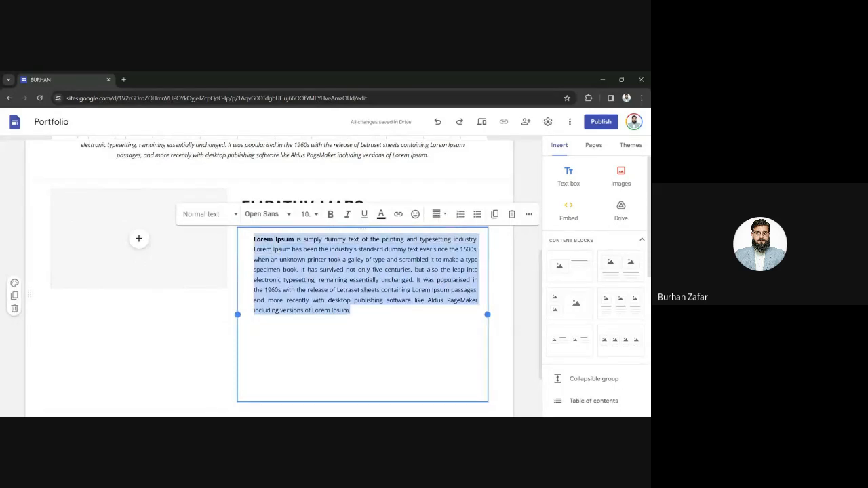
pyautogui.click(315, 215)
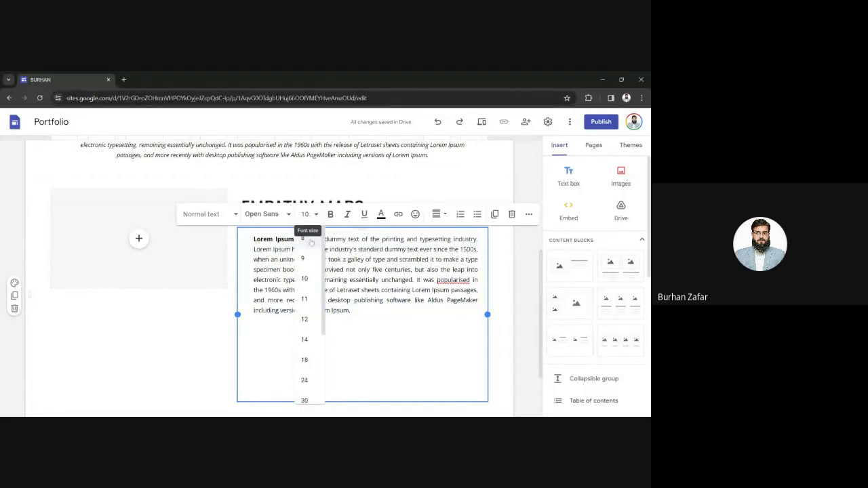
pyautogui.click(311, 241)
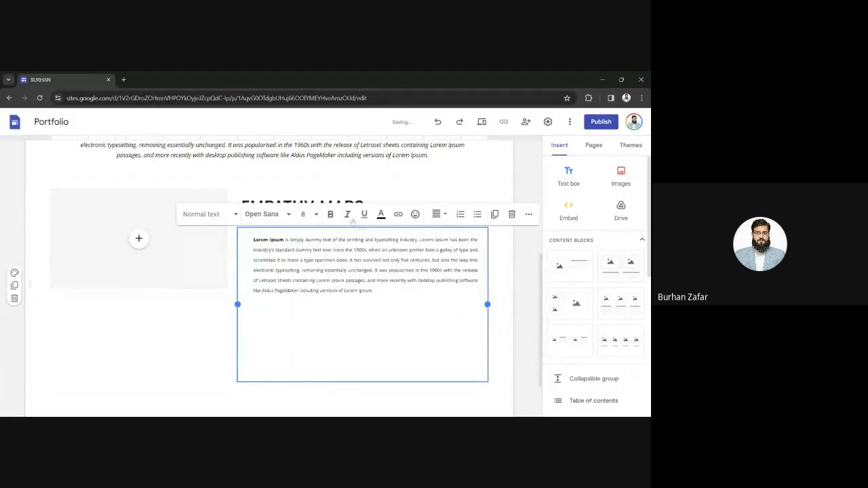
pyautogui.click(347, 214)
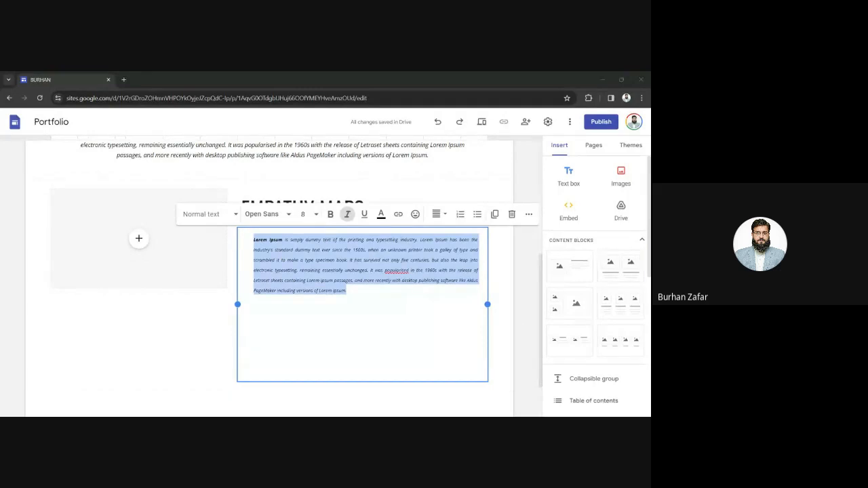
pyautogui.hotkey('alt', 'Tab')
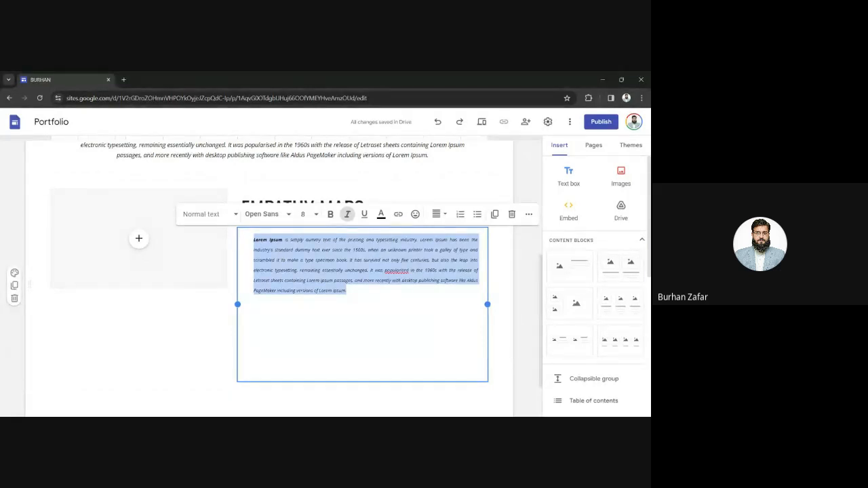
pyautogui.click(225, 323)
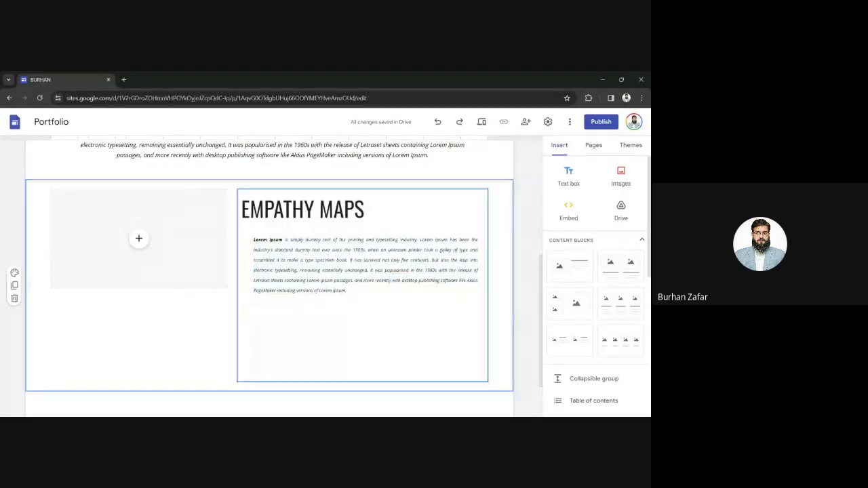
pyautogui.click(371, 281)
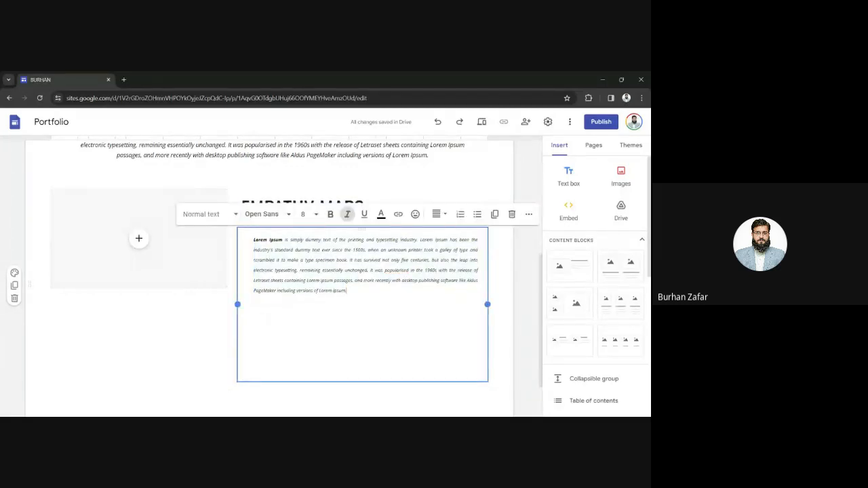
# Step: Remove the empty lines after the Lorem Ipsum paragraph under "EMPATHY MAPS" and deselect the text box
pyautogui.press('Delete')
pyautogui.press('Delete')
pyautogui.press('Delete')
pyautogui.press('Delete')
pyautogui.press('Delete')
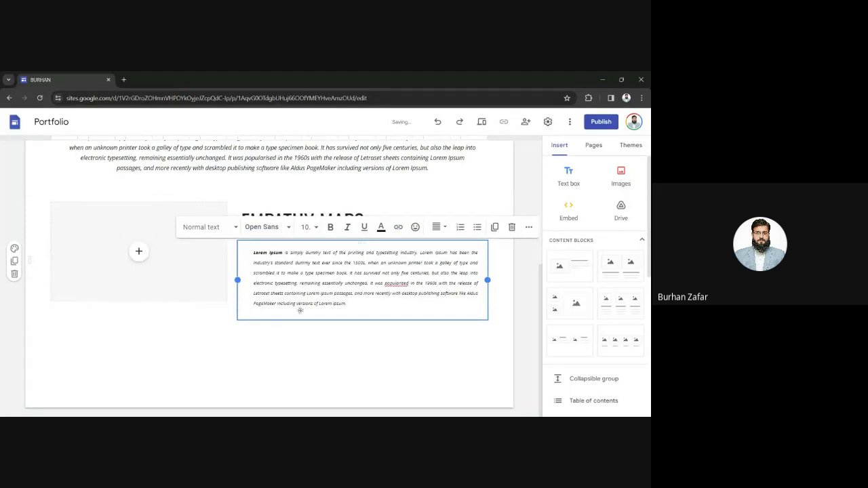
pyautogui.click(285, 332)
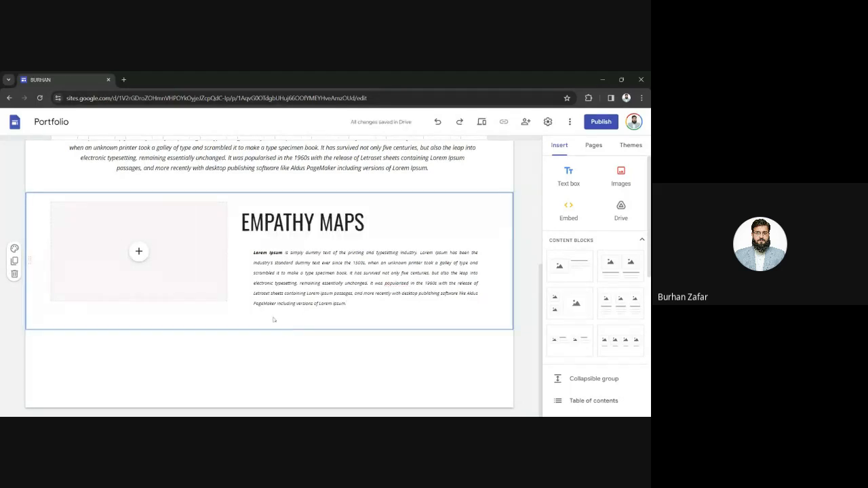
# Step: Upload the green parrot image into the placeholder beside "EMPATHY MAPS" and extend its height slightly below the paragraph
pyautogui.click(138, 254)
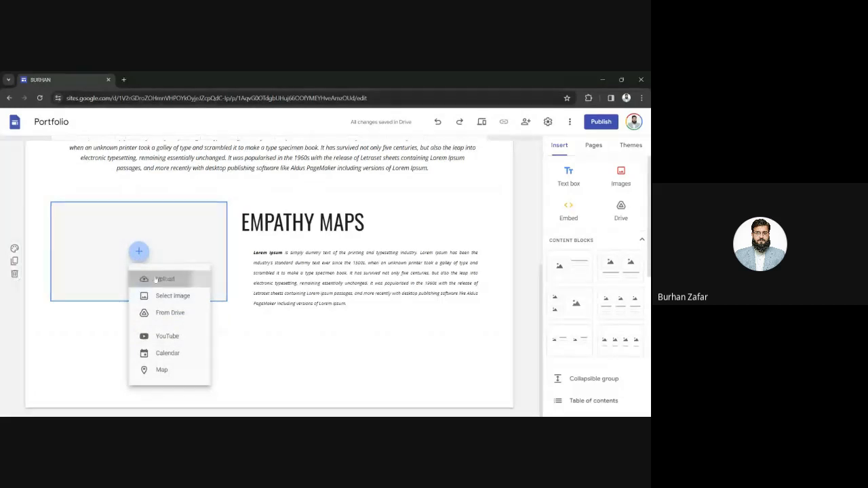
pyautogui.click(156, 279)
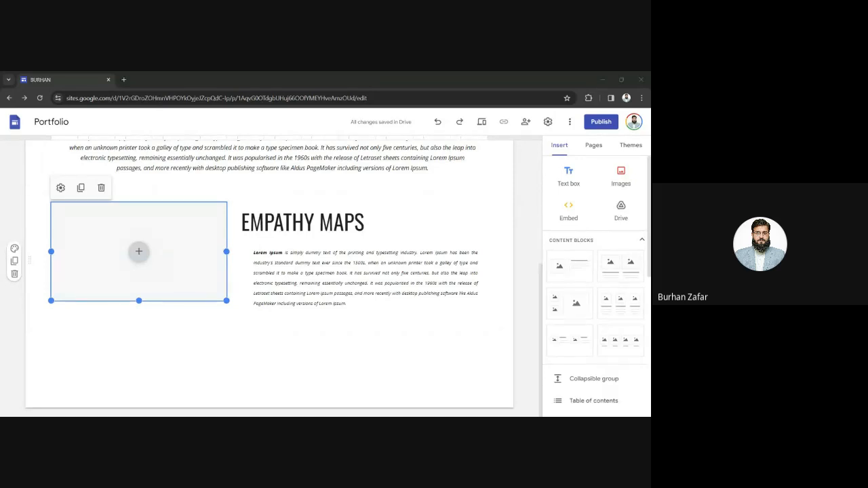
pyautogui.doubleClick(233, 163)
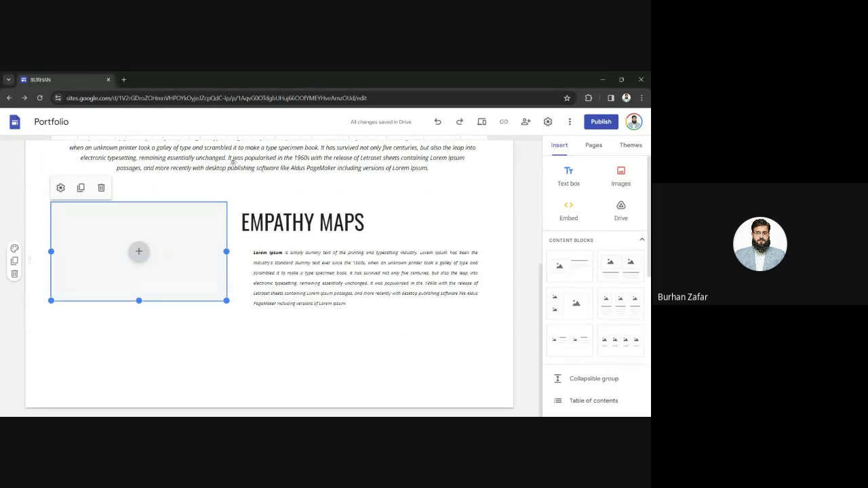
pyautogui.click(153, 330)
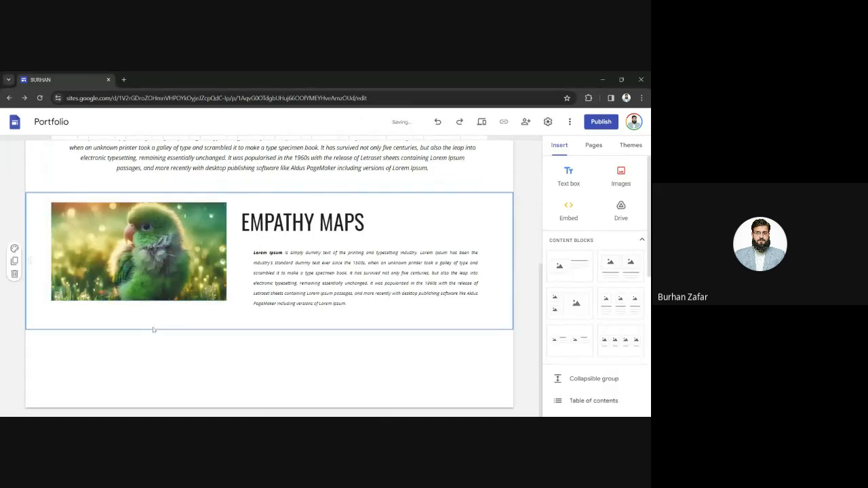
pyautogui.click(158, 288)
pyautogui.moveTo(139, 300); pyautogui.dragTo(139, 303)
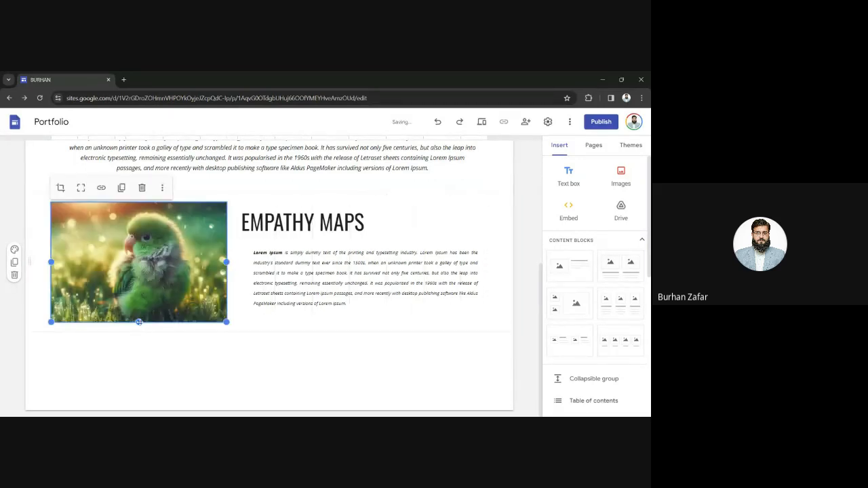
pyautogui.click(144, 357)
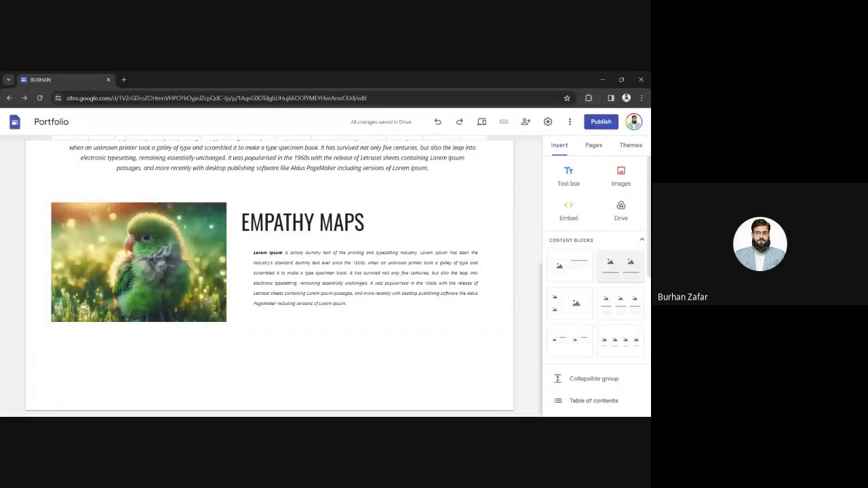
# Step: Insert the content block with two captioned images and upload the orange house picture into its first placeholder
pyautogui.click(608, 269)
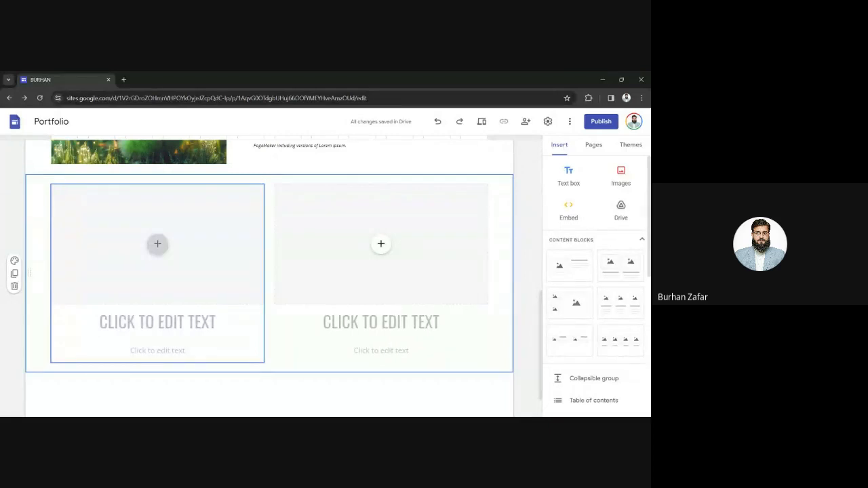
pyautogui.click(158, 244)
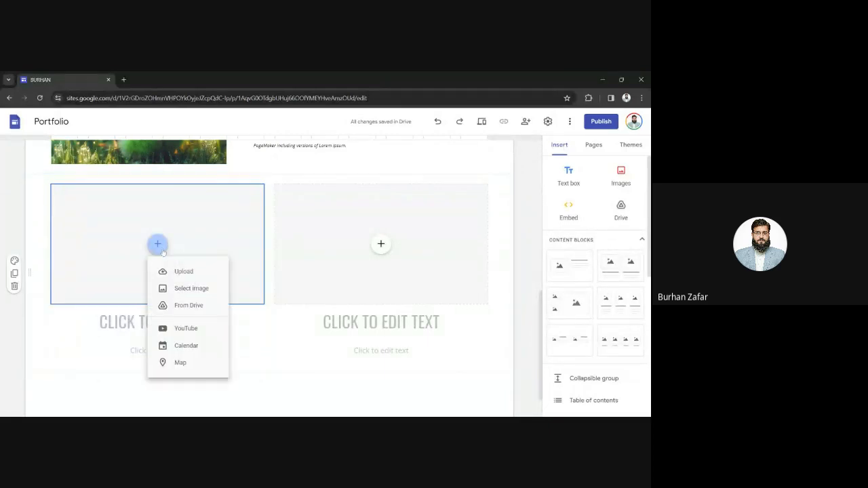
pyautogui.click(172, 270)
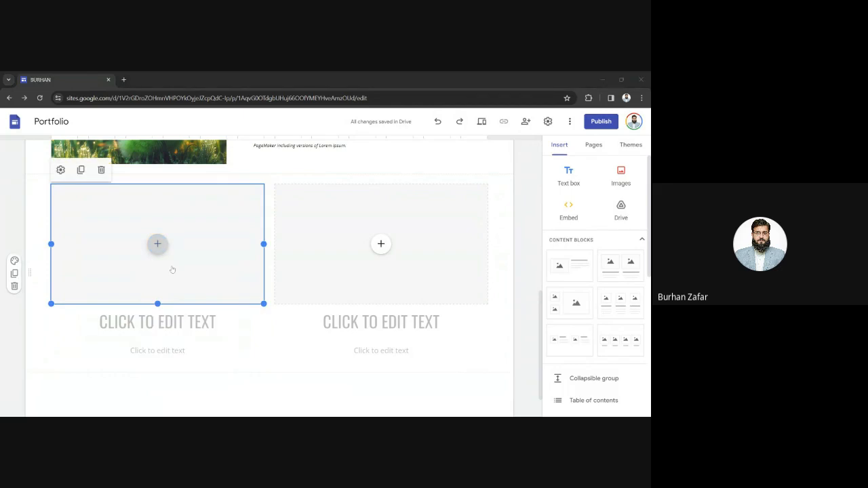
pyautogui.doubleClick(127, 184)
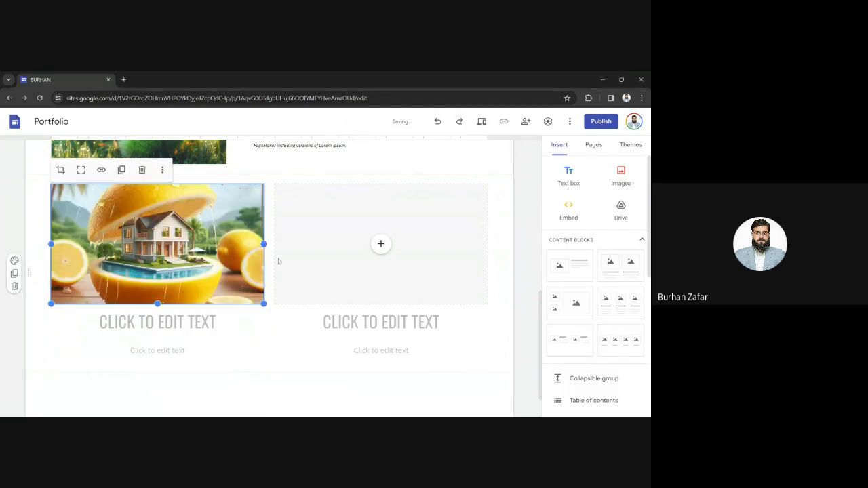
# Step: Upload the cartoon green parrot picture into the second image placeholder of the two-image block, leaving its cropping as is
pyautogui.click(381, 244)
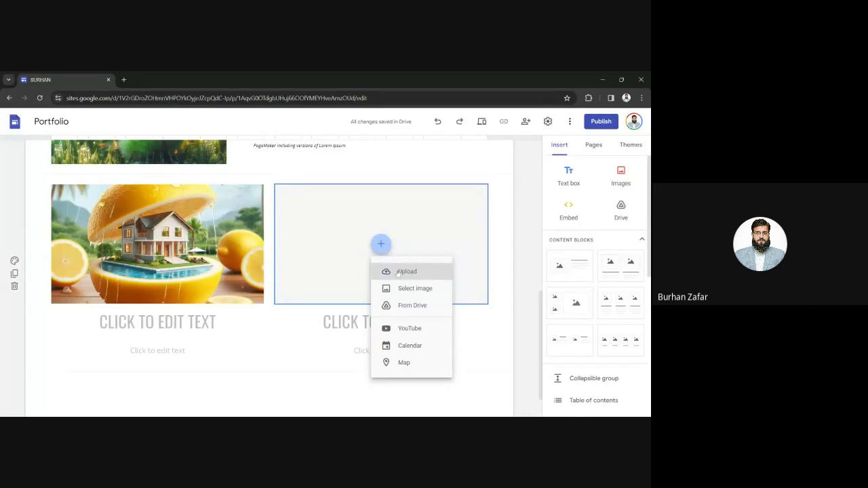
pyautogui.click(398, 272)
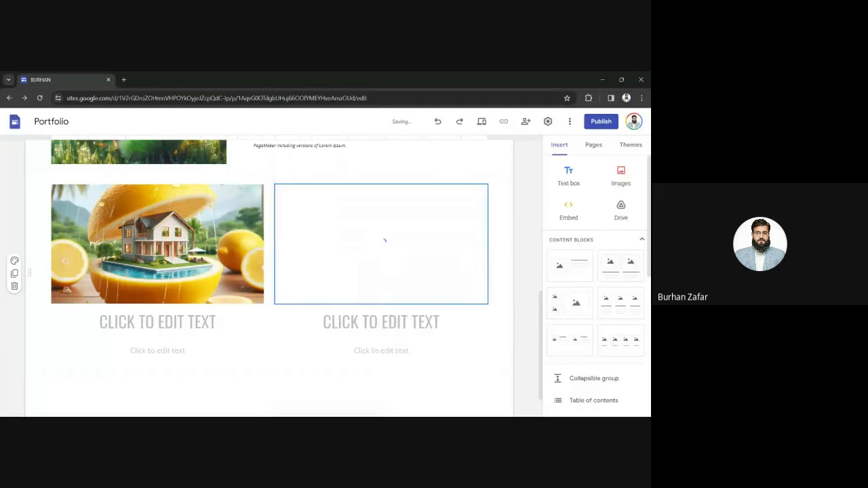
pyautogui.doubleClick(406, 214)
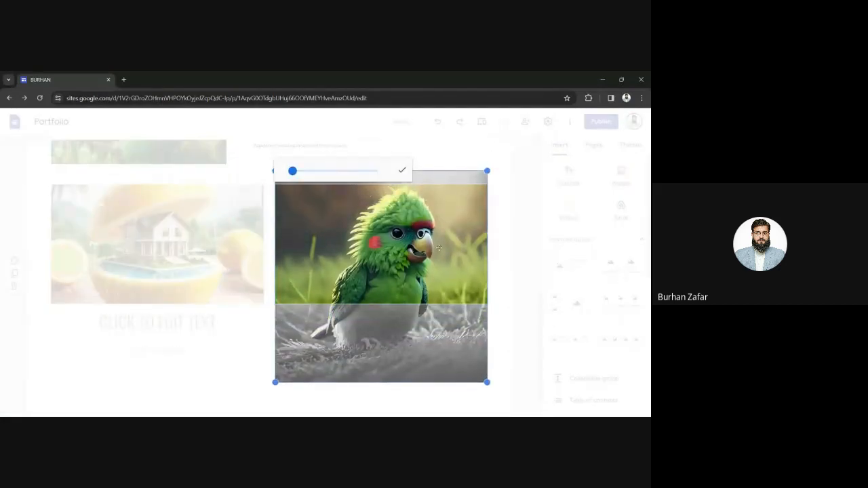
pyautogui.click(493, 252)
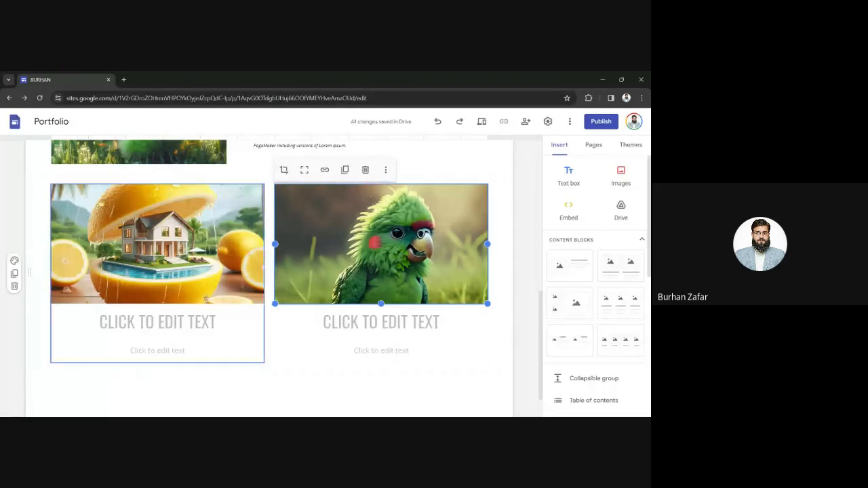
# Step: Enter "AGGREGATE EMPATHY MAP" as the heading under the orange house image
pyautogui.click(157, 322)
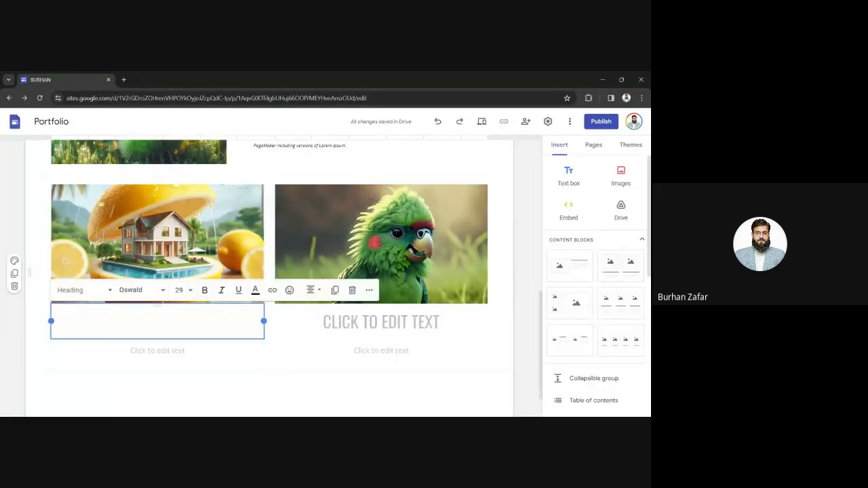
pyautogui.write('AGGRE')
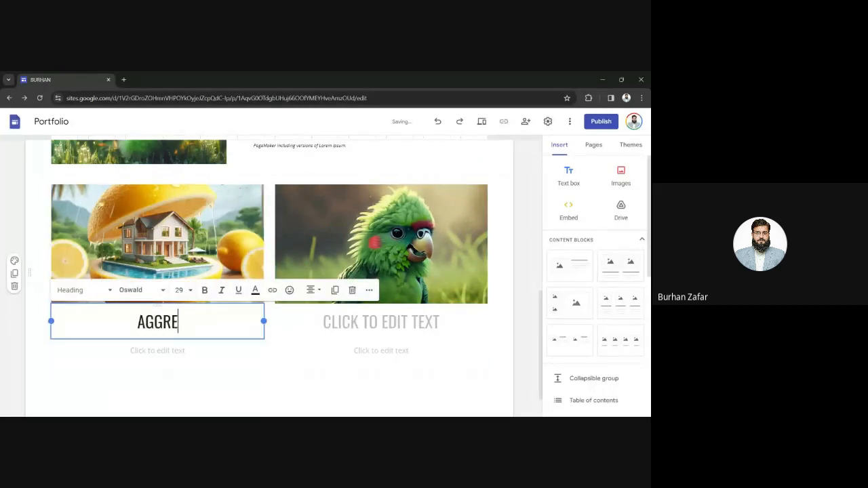
pyautogui.write('GATE')
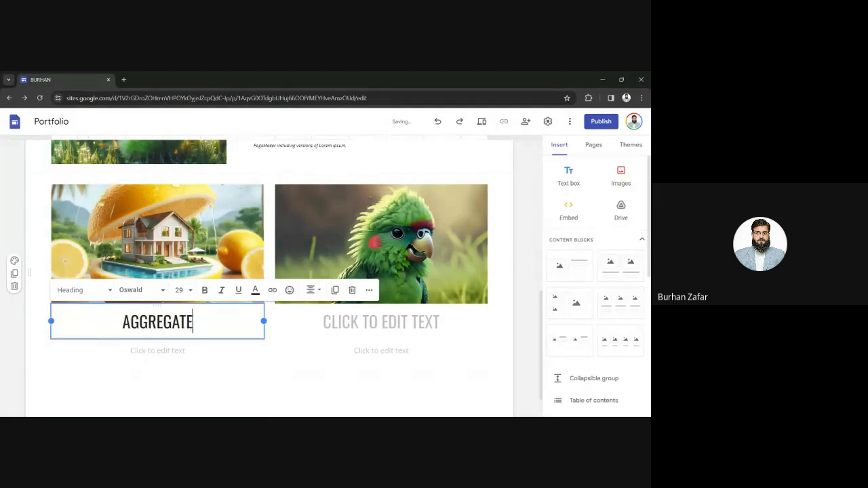
pyautogui.write(' EMPATH')
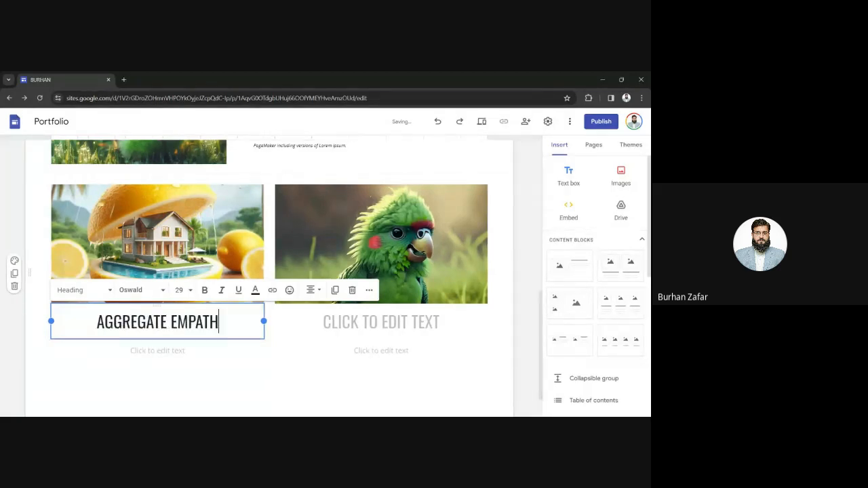
pyautogui.write('Y MAP')
# Step: Copy the "AGGREGATE EMPATHY MAP" heading to the heading under the parrot image and remove the extra blank line
pyautogui.hotkey('ctrl', 'a')
pyautogui.hotkey('ctrl', 'c')
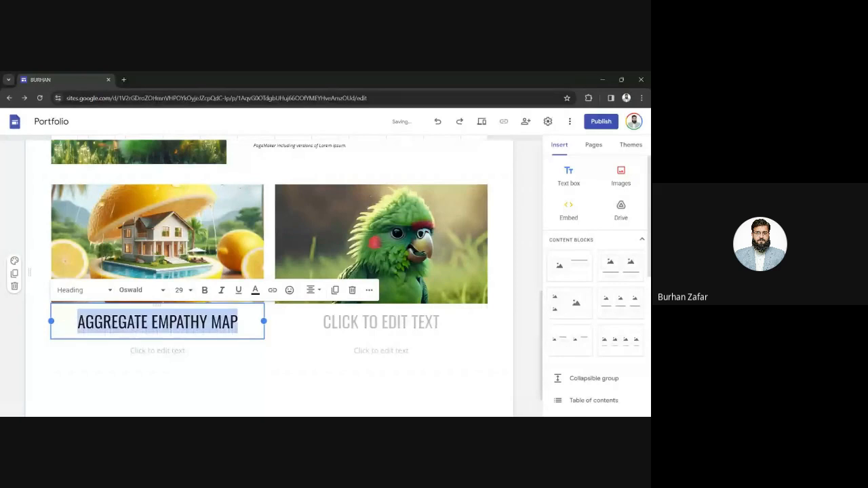
pyautogui.click(381, 321)
pyautogui.hotkey('ctrl', 'v')
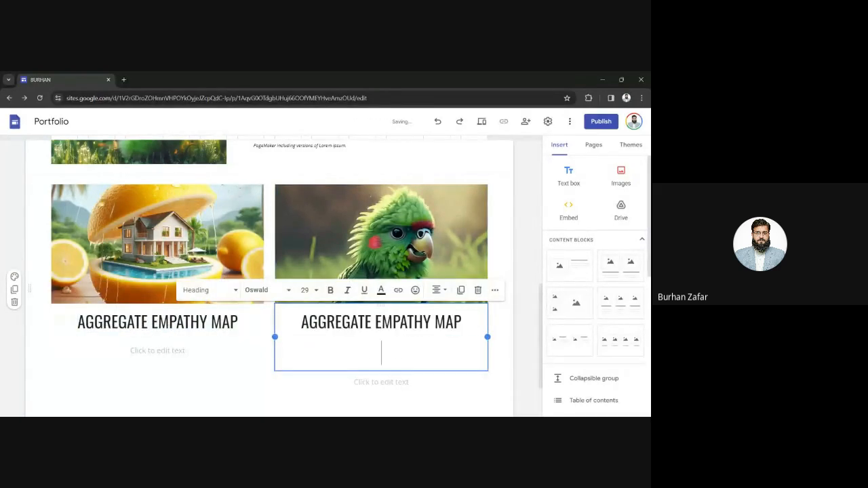
pyautogui.press('BackSpace')
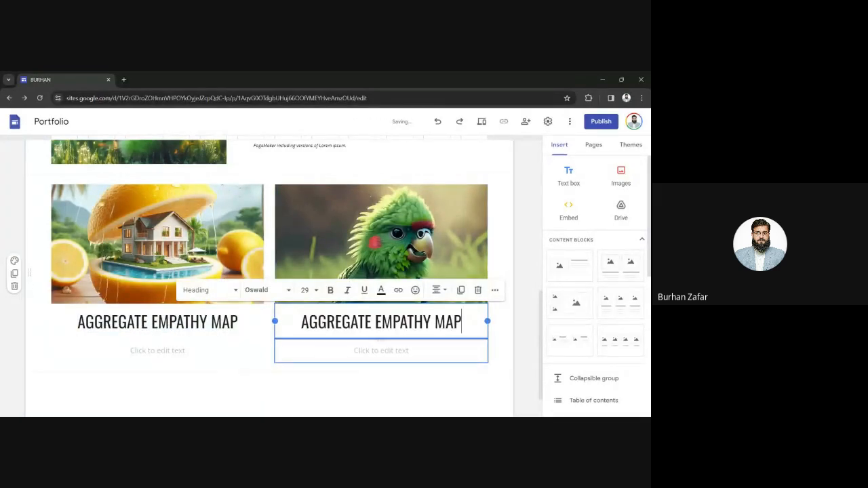
# Step: Paste the Lorem Ipsum paragraph into the body text below the heading under the orange house image
pyautogui.click(158, 351)
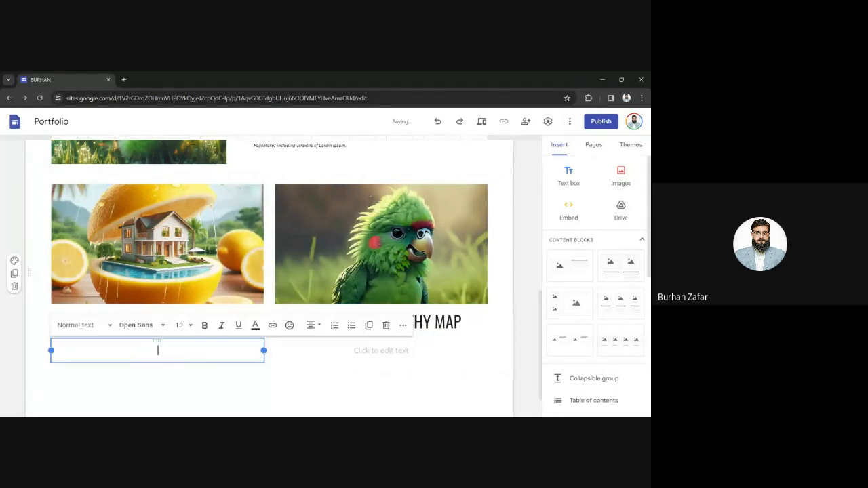
pyautogui.write('V')
pyautogui.press('BackSpace')
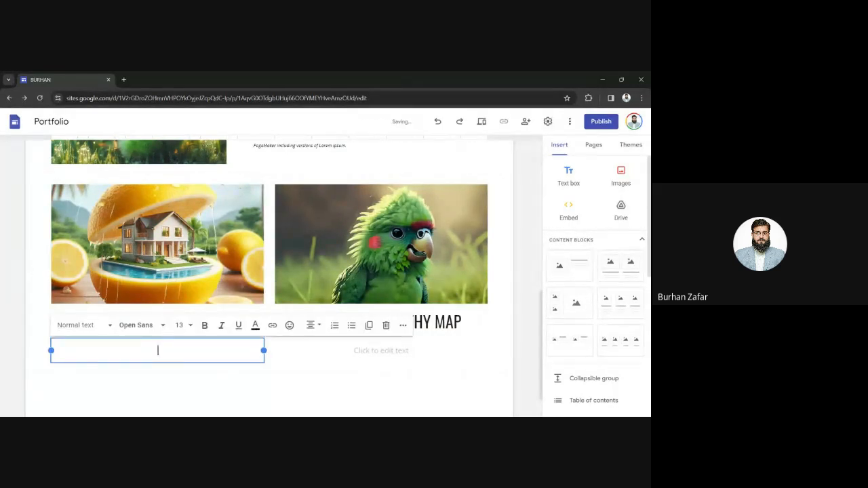
pyautogui.write("Lorem Ipsum is simply dummy text of the printing and typesetting industry. Lorem Ipsum has been the industry's standard dummy text ever since the 1500s, when an unknown printer took a galley of type and scrambled it to make a type specimen book. It has survived not only five centuries, but also the leap into electronic typesetting, remaining essentially unchanged. It was popularised in the 1960s with the release of Letraset sheets containing Lorem Ipsum passages, and more recently with desktop publishing software like Aldus PageMaker including versions of Lorem Ipsum.")
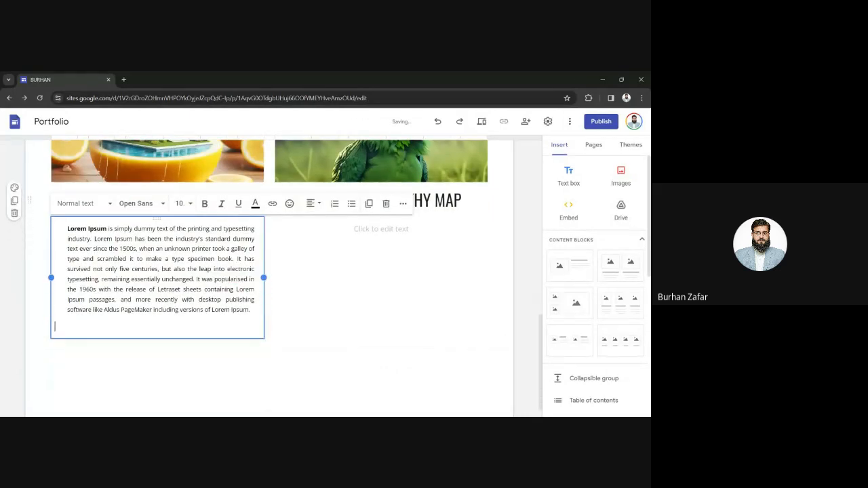
# Step: Format the entire paragraph under the orange house image as font size 8, italic and centered
pyautogui.hotkey('ctrl', 'a')
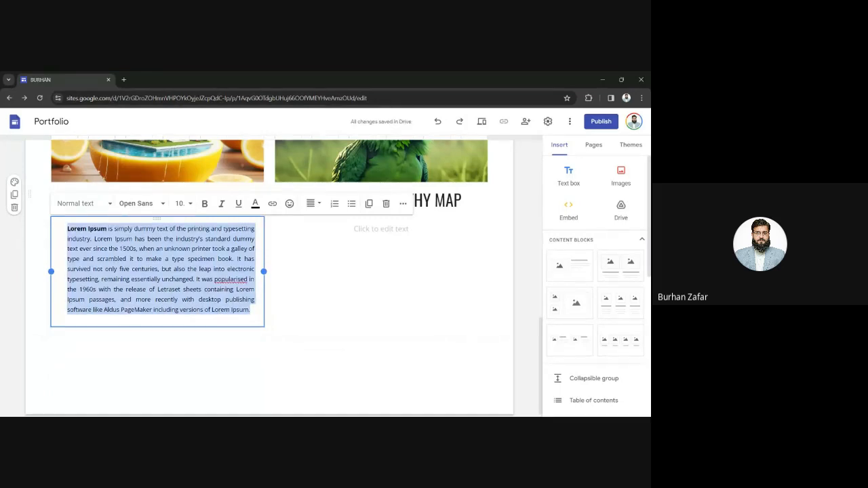
pyautogui.click(180, 204)
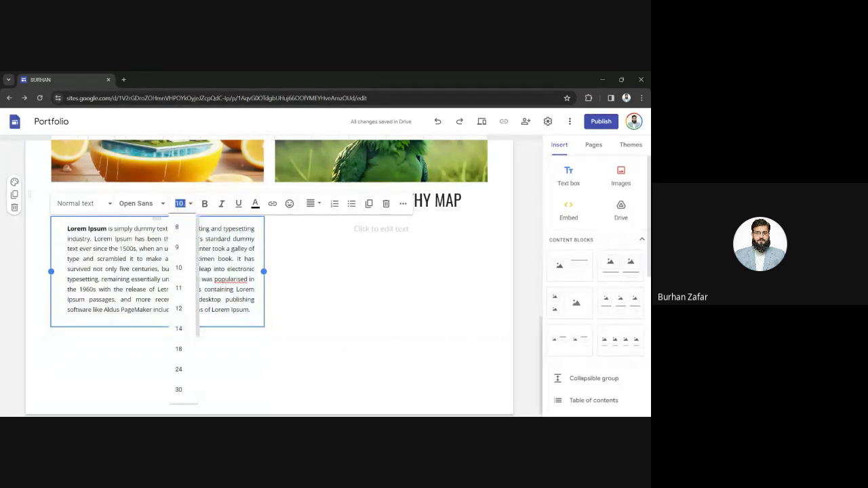
pyautogui.write('7')
pyautogui.press('Return')
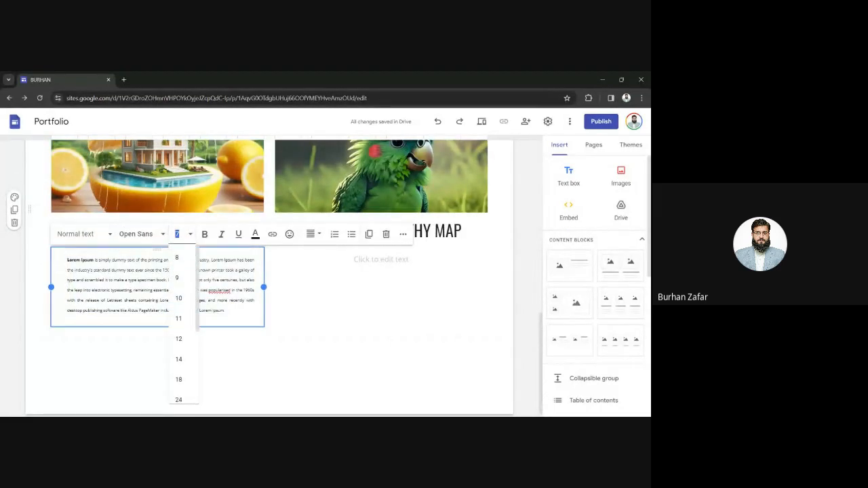
pyautogui.click(177, 258)
pyautogui.click(222, 224)
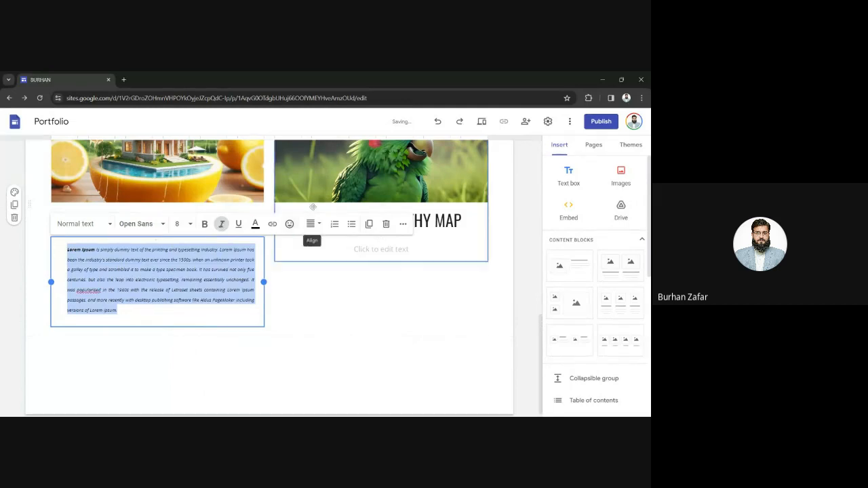
pyautogui.click(311, 224)
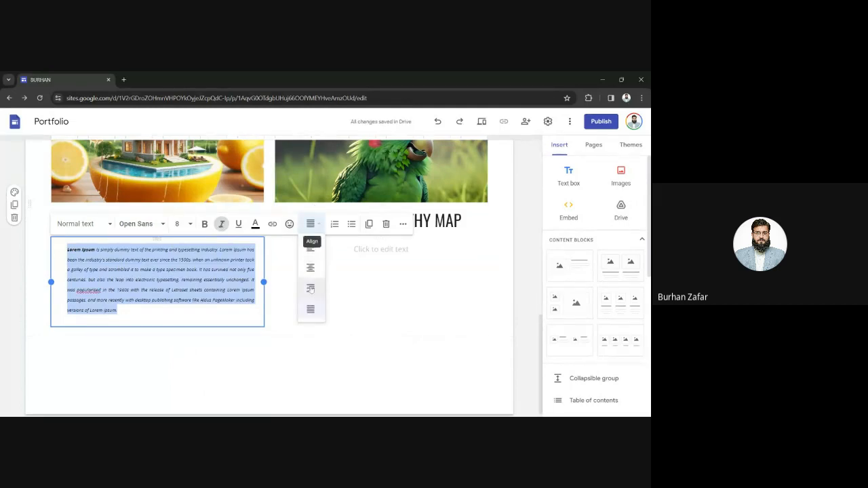
pyautogui.click(311, 269)
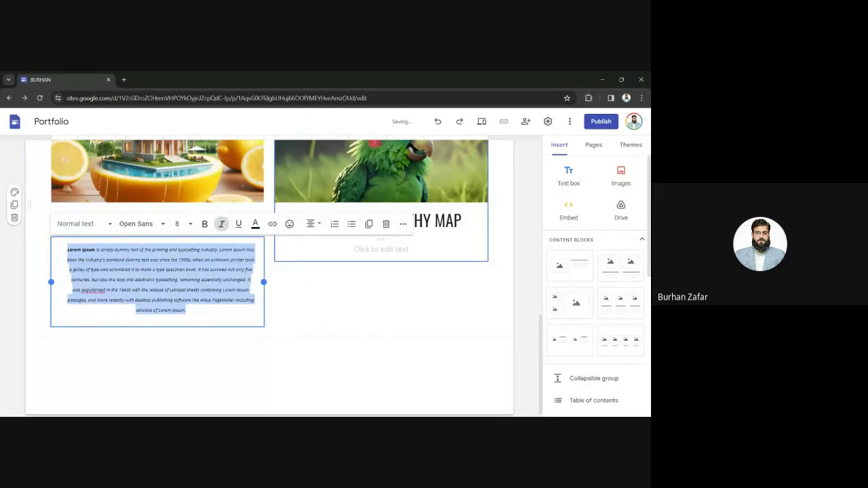
# Step: Copy the formatted Lorem Ipsum paragraph into the body text below the parrot image's heading
pyautogui.click(321, 249)
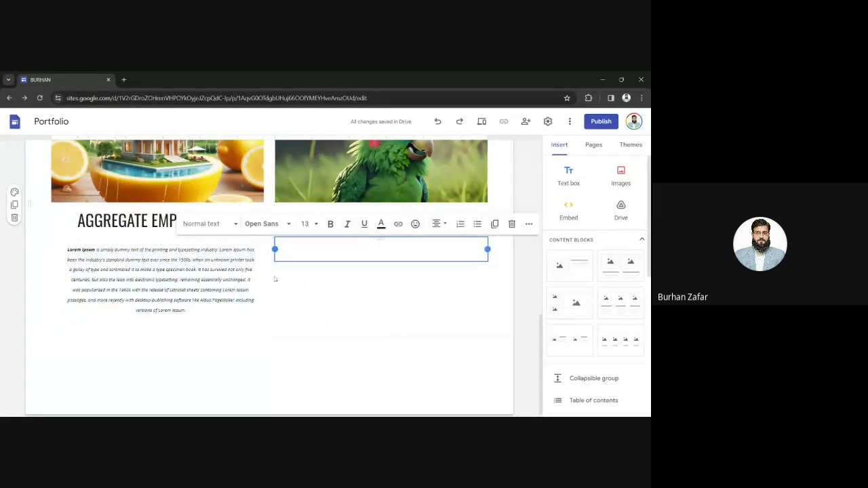
pyautogui.click(235, 279)
pyautogui.hotkey('ctrl', 'a')
pyautogui.hotkey('ctrl', 'c')
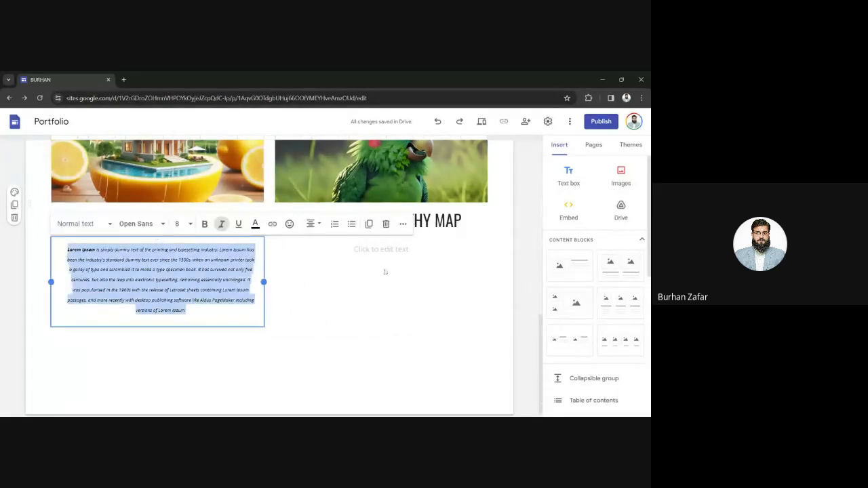
pyautogui.click(390, 256)
pyautogui.hotkey('ctrl', 'v')
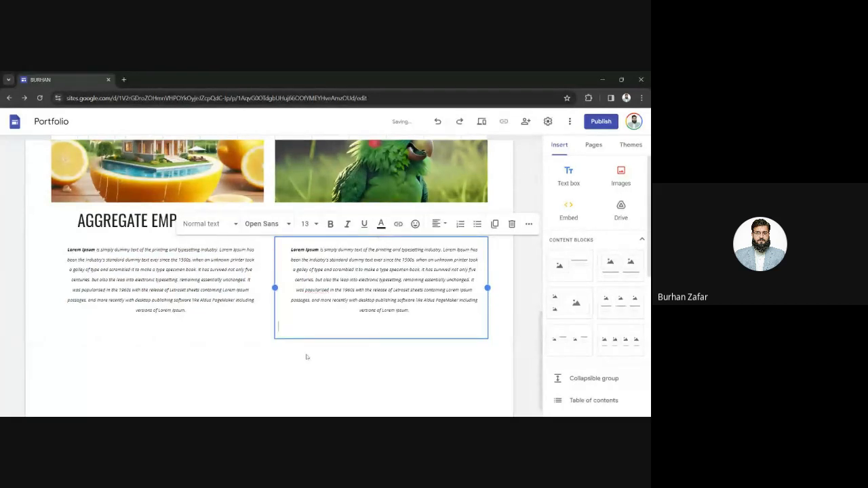
# Step: Add a content block with one image beside a heading and body text below the two empathy map columns
pyautogui.click(269, 367)
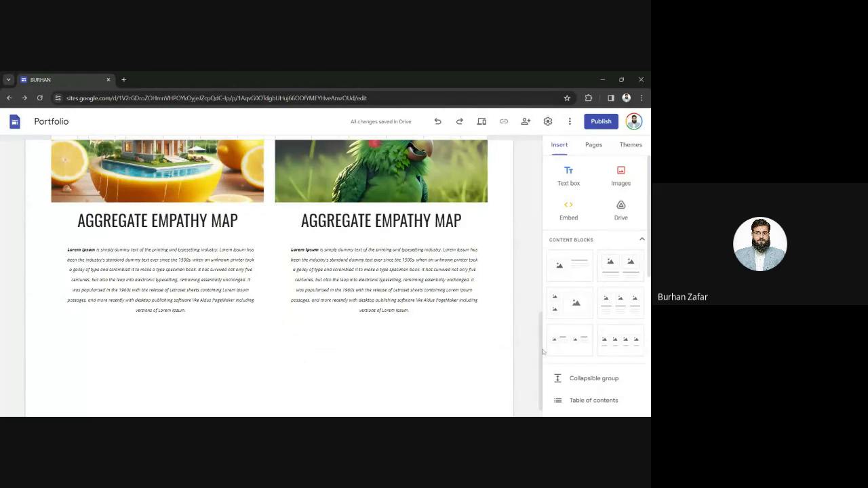
pyautogui.moveTo(542, 347); pyautogui.dragTo(542, 366)
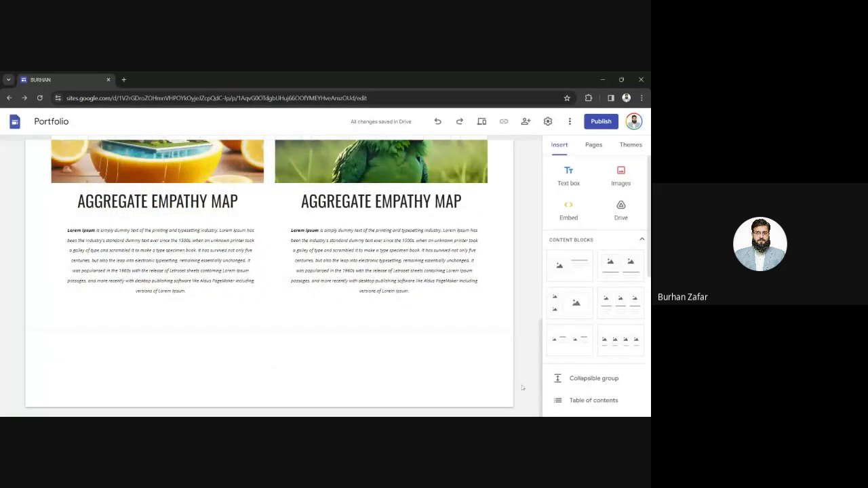
pyautogui.click(576, 276)
# Step: Upload the photo of the baby behind a camera tripod into the block's image placeholder and enlarge it in width and height
pyautogui.click(139, 269)
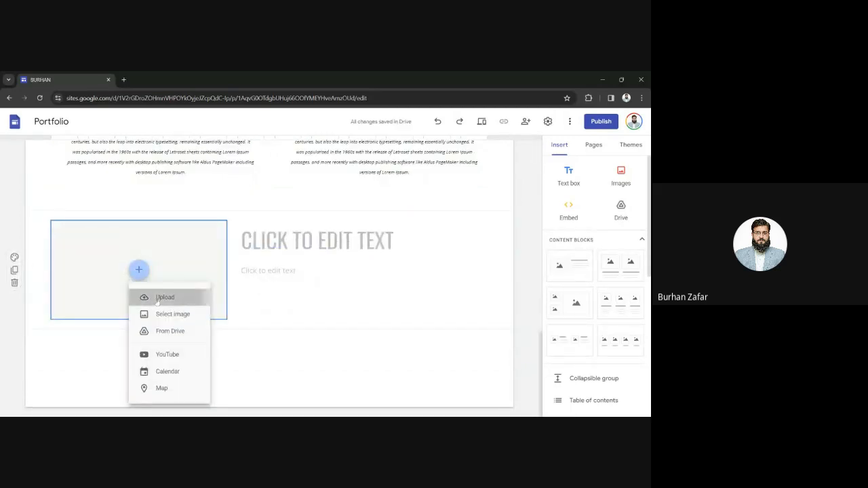
pyautogui.click(156, 300)
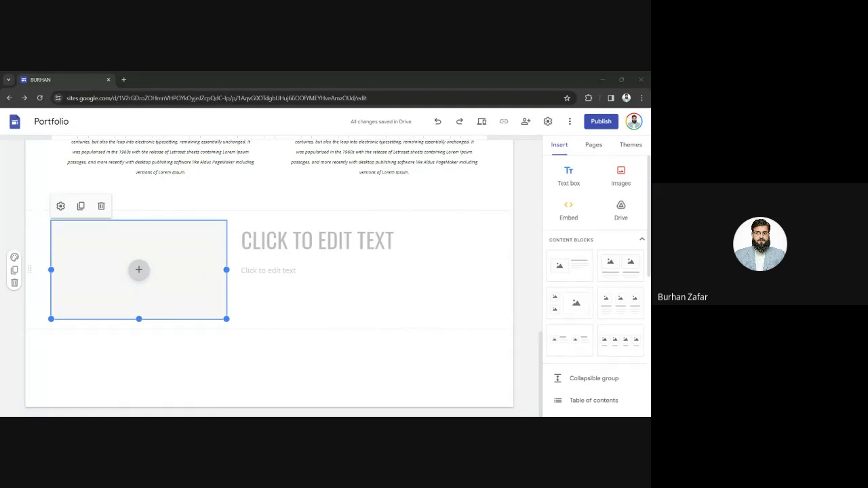
pyautogui.doubleClick(157, 163)
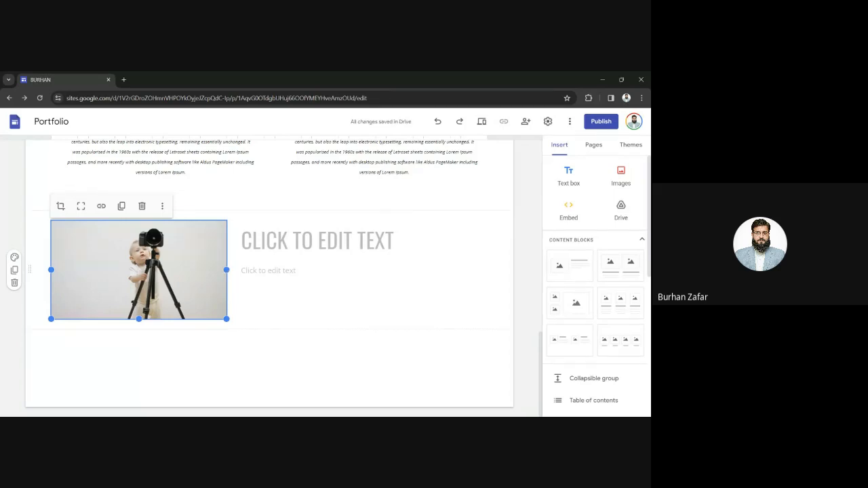
pyautogui.moveTo(226, 270); pyautogui.dragTo(334, 288)
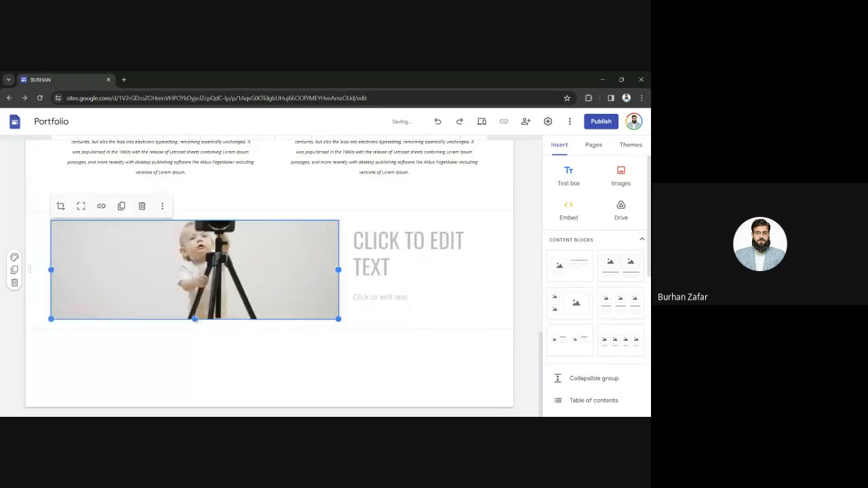
pyautogui.moveTo(194, 318); pyautogui.dragTo(194, 392)
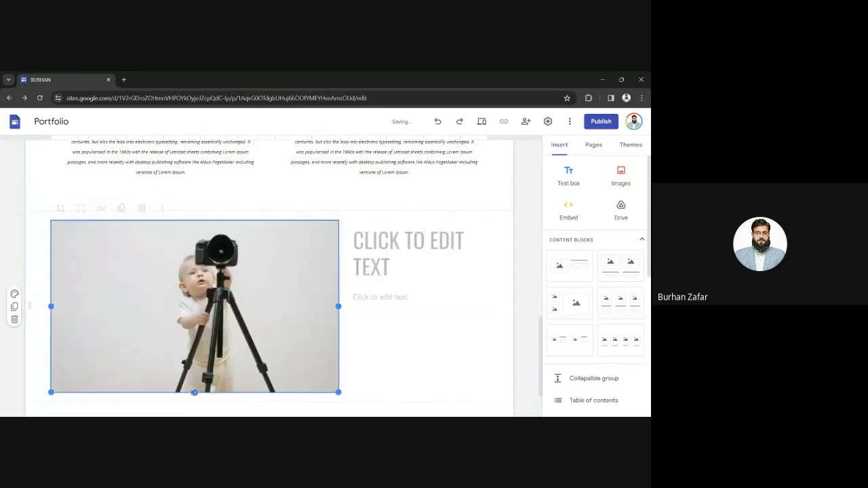
# Step: Enter "PERSONA" as the heading beside the baby photo and paste the formatted Lorem Ipsum paragraph into the body text below it
pyautogui.click(407, 252)
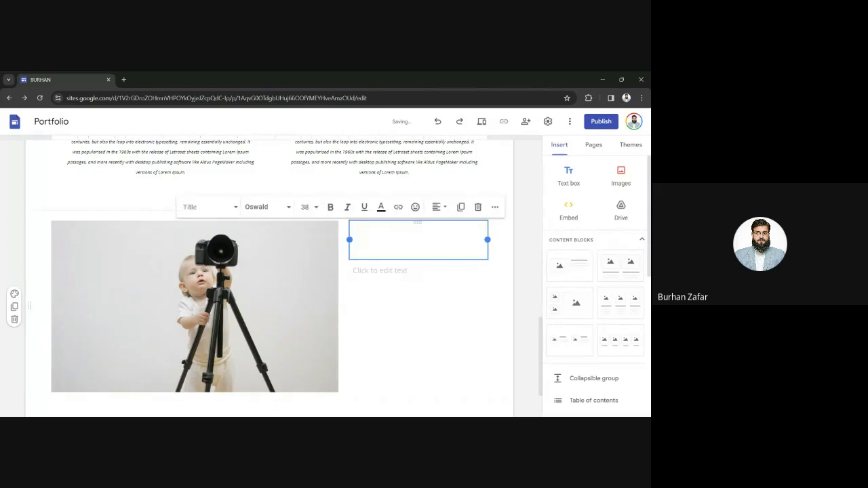
pyautogui.write('PERSONA')
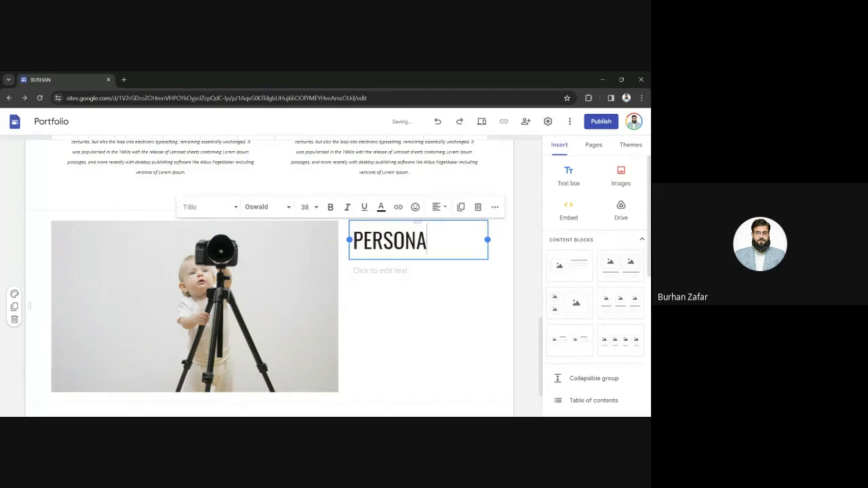
pyautogui.click(401, 270)
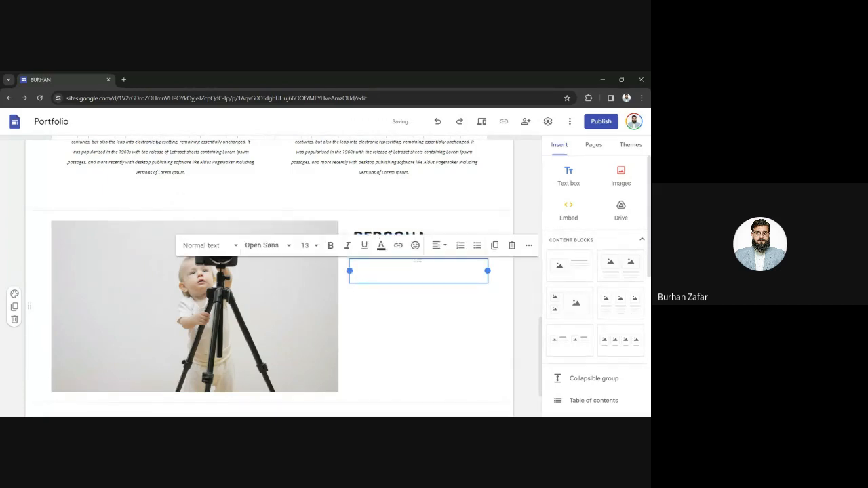
pyautogui.write("Lorem Ipsum is simply dummy text of the printing and typesetting industry. Lorem Ipsum has been the industry's standard dummy text ever since the 1500s, when an unknown printer took a galley of type and scrambled it to make a type specimen book. It has survived not only five centuries, but also the leap into electronic typesetting, remaining essentially unchanged. It was popularised in the 1960s with the release of Letraset sheets containing Lorem Ipsum passages, and more recently with desktop publishing software like Aldus PageMaker including versions of Lorem Ipsum.\\n")
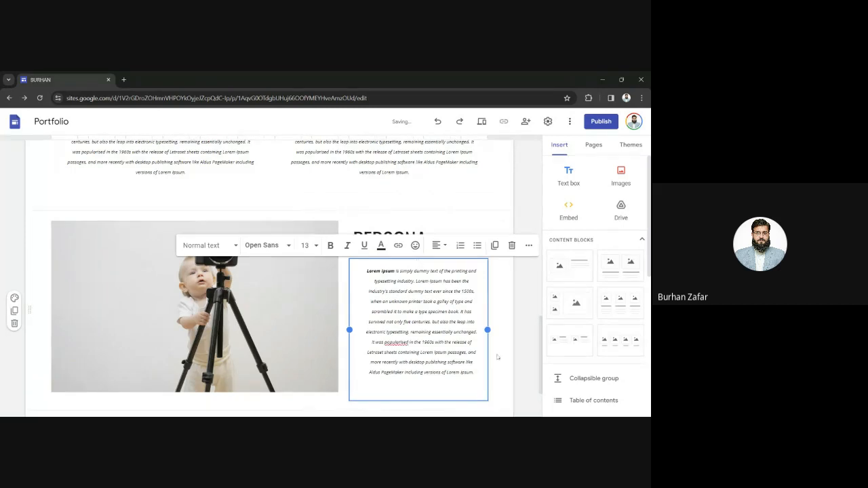
pyautogui.click(513, 350)
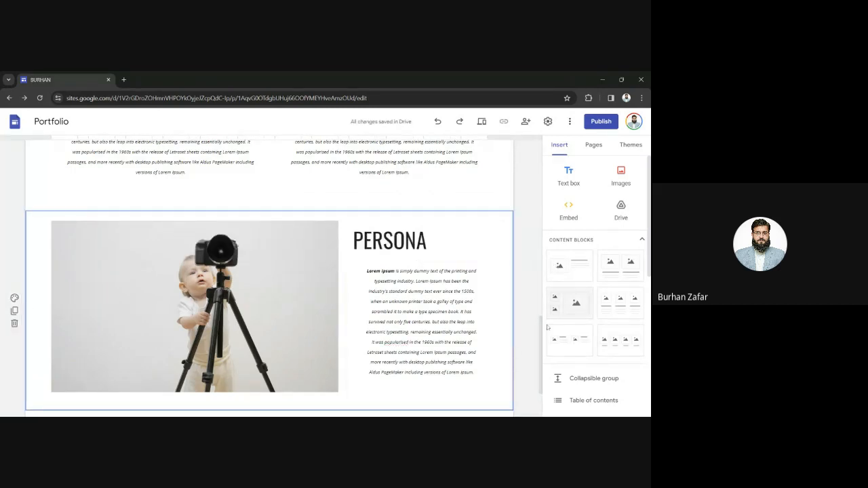
# Step: Set the alignment of the Lorem Ipsum paragraph under the PERSONA heading to justified
pyautogui.scroll(-1, 542, 368)
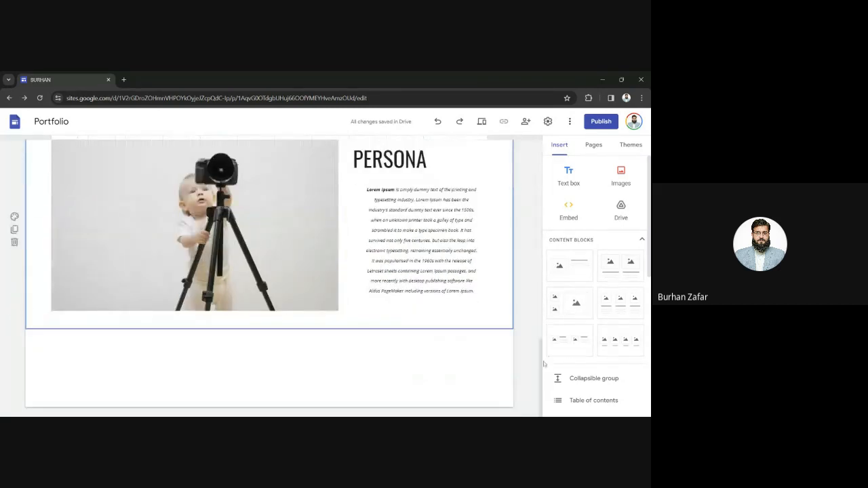
pyautogui.click(418, 244)
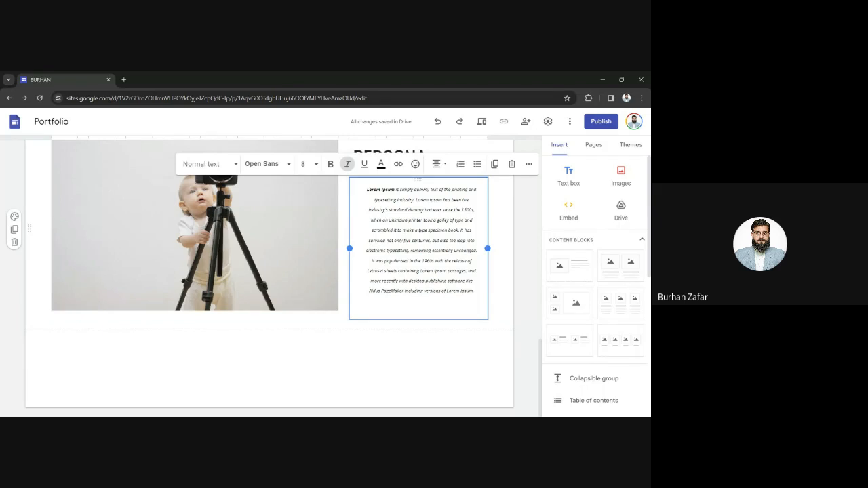
pyautogui.click(437, 163)
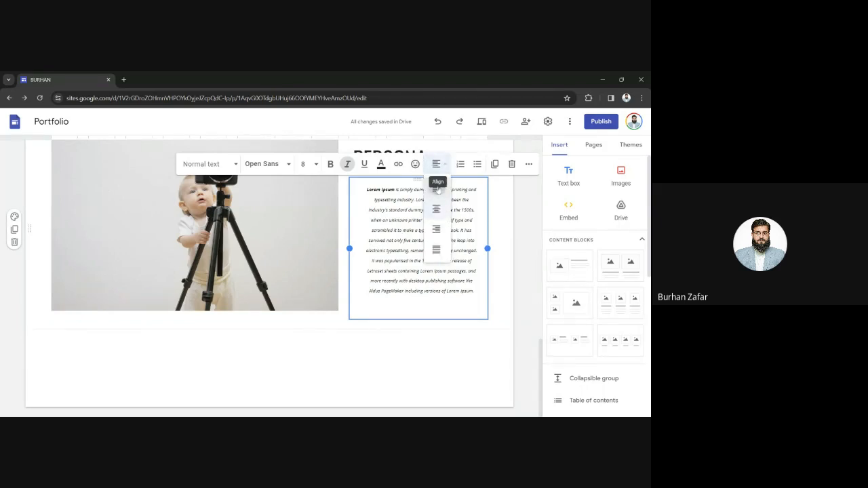
pyautogui.click(436, 188)
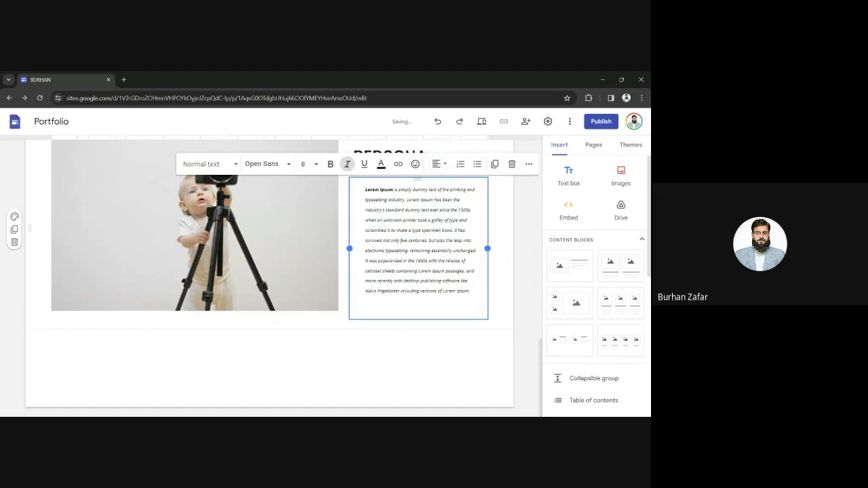
pyautogui.click(438, 165)
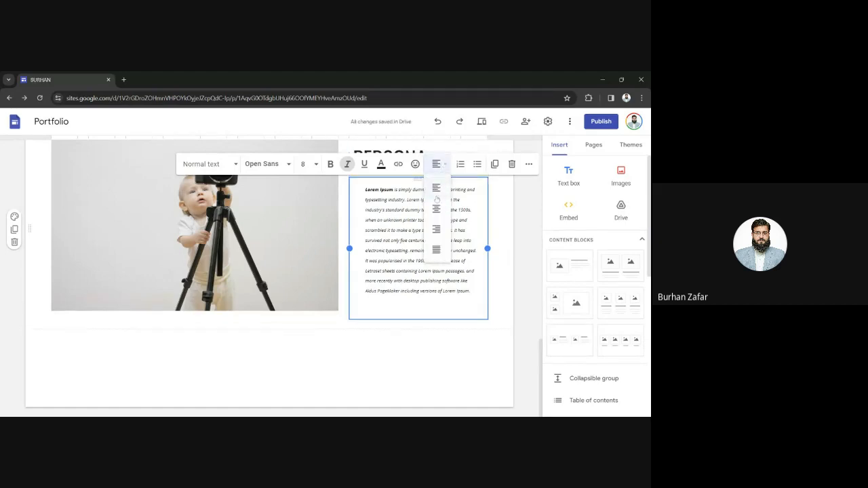
pyautogui.click(436, 250)
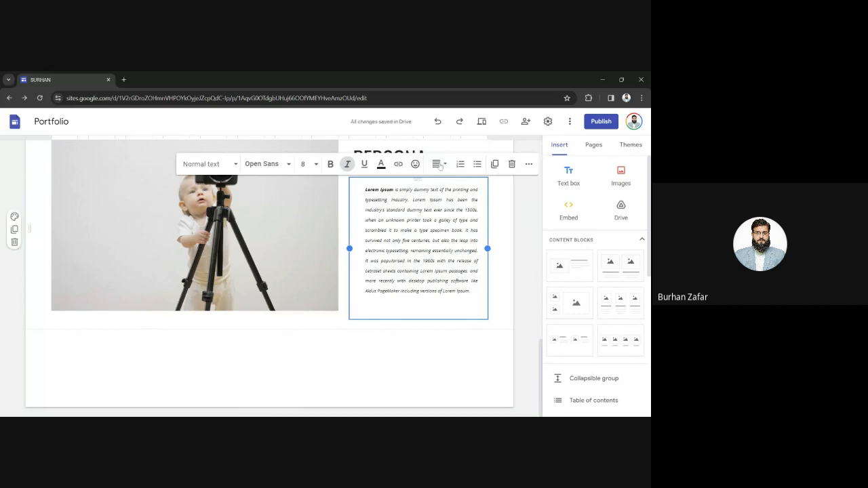
pyautogui.click(438, 164)
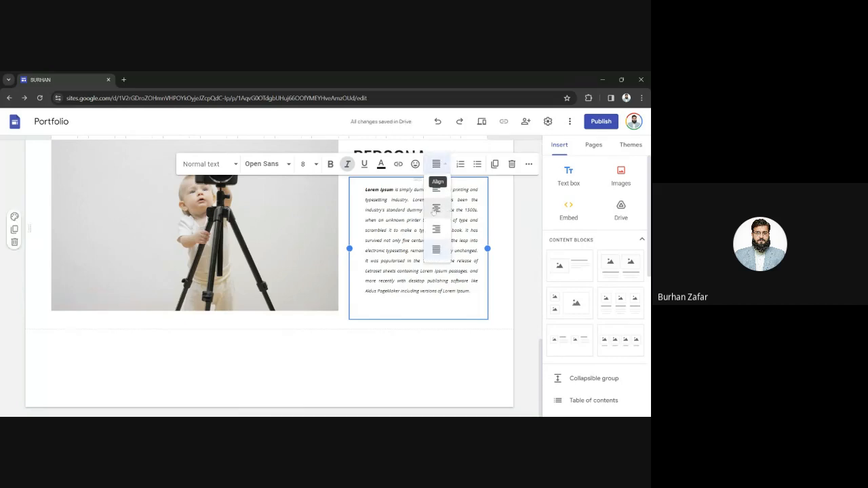
pyautogui.click(382, 345)
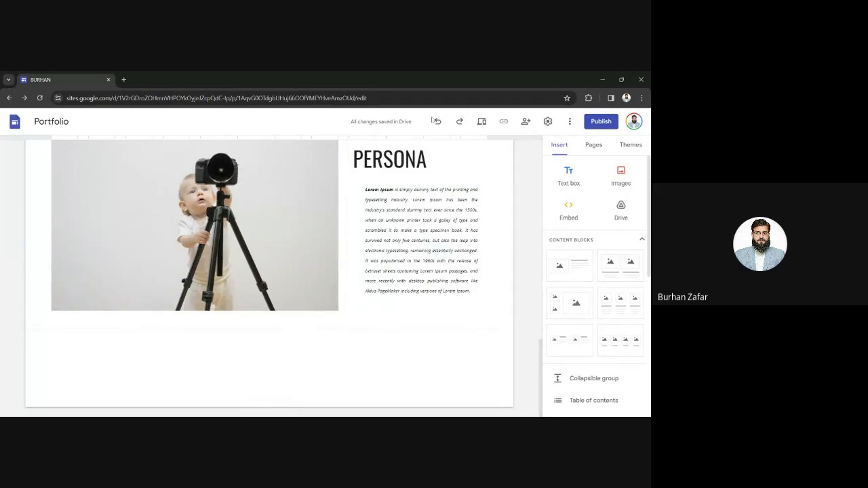
# Step: Underline the PERSONA heading beside the baby photo
pyautogui.click(406, 161)
pyautogui.doubleClick(407, 160)
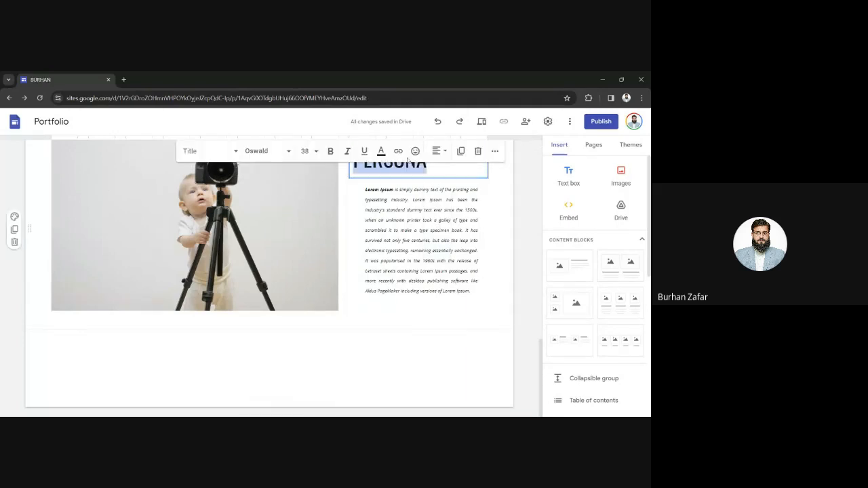
pyautogui.hotkey('ctrl', 'u')
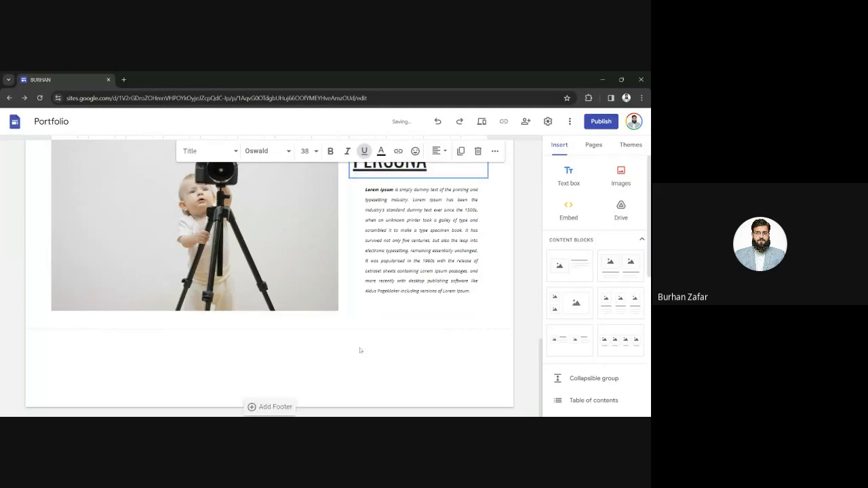
pyautogui.click(360, 350)
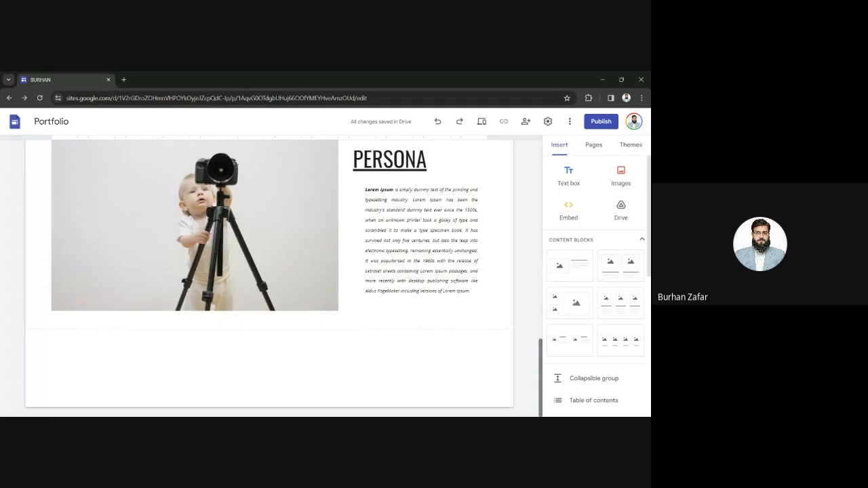
pyautogui.click(626, 345)
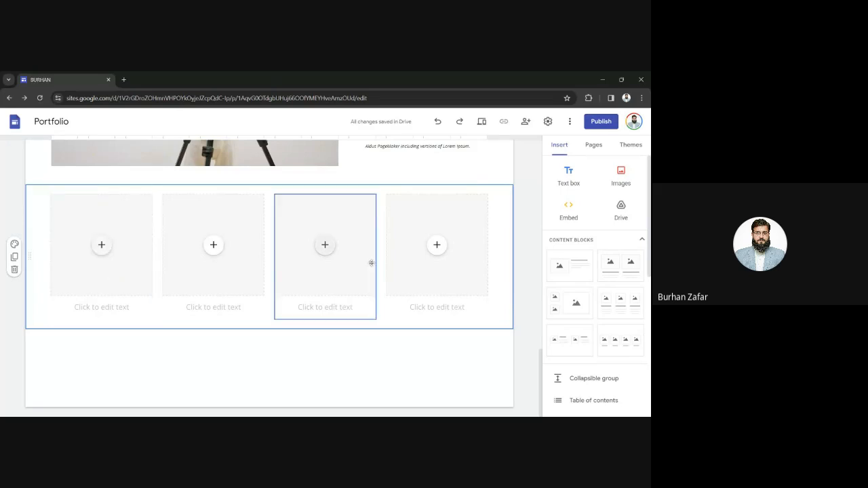
pyautogui.click(619, 341)
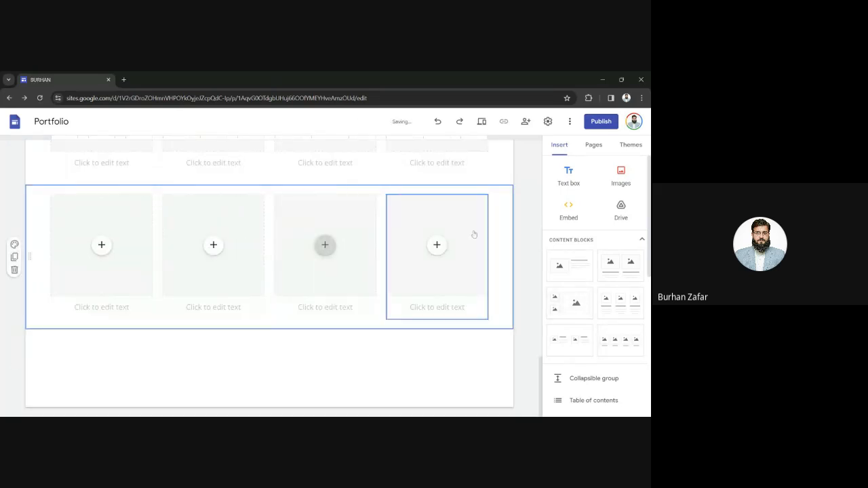
pyautogui.moveTo(540, 367); pyautogui.dragTo(535, 270)
pyautogui.hotkey('ctrl', 'z')
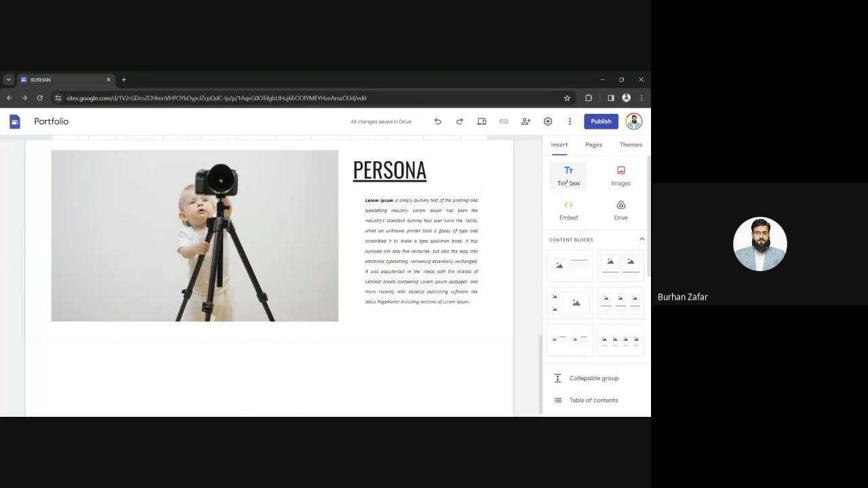
# Step: Add a text box below the persona section containing "PAPER WIREFRAMES"
pyautogui.click(566, 181)
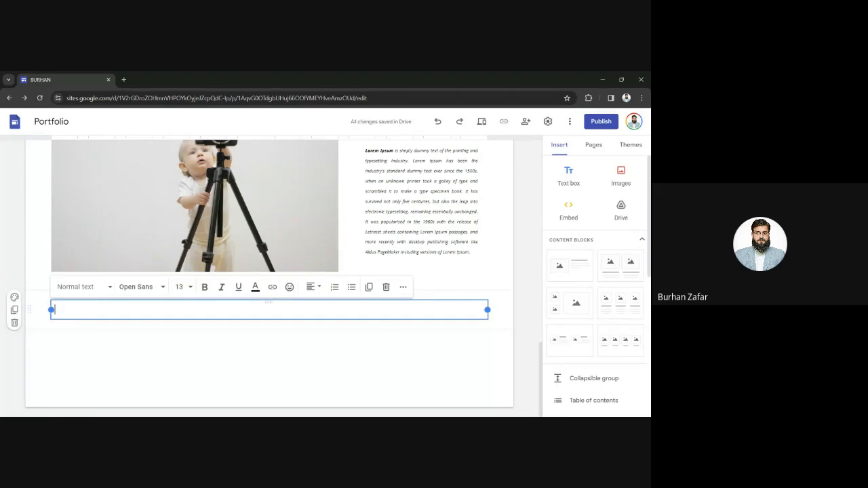
pyautogui.write('PAPER WIREFRA')
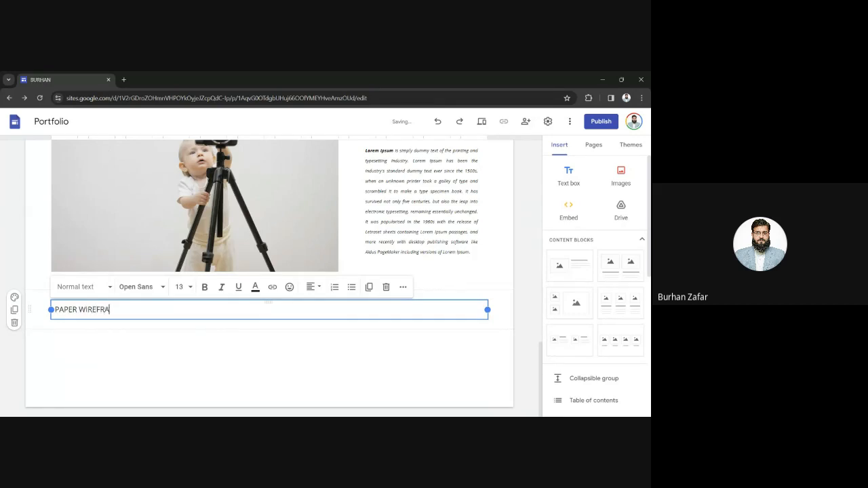
pyautogui.write('MES')
# Step: Format the PAPER WIREFRAMES text in the Title style, centered and underlined without bold
pyautogui.hotkey('ctrl', 'a')
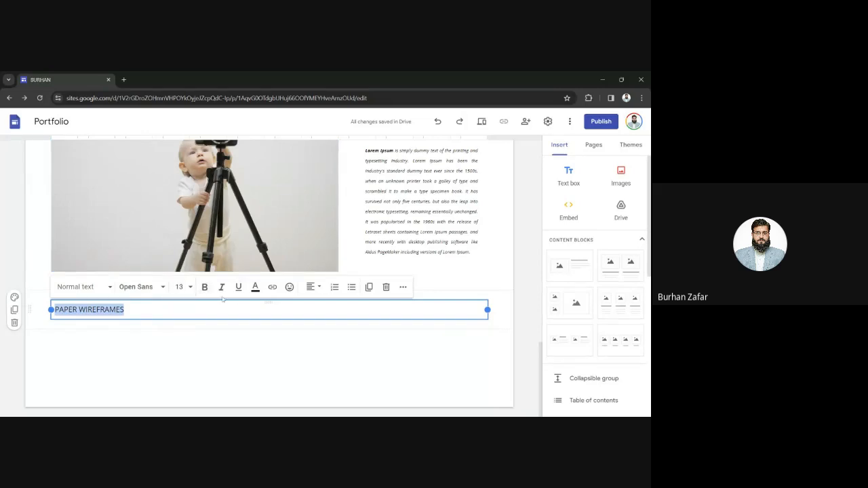
pyautogui.click(91, 289)
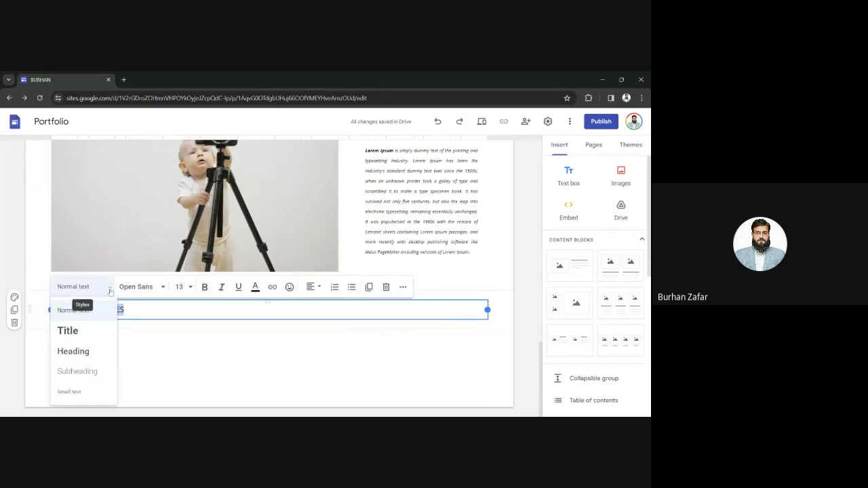
pyautogui.click(93, 331)
pyautogui.click(313, 286)
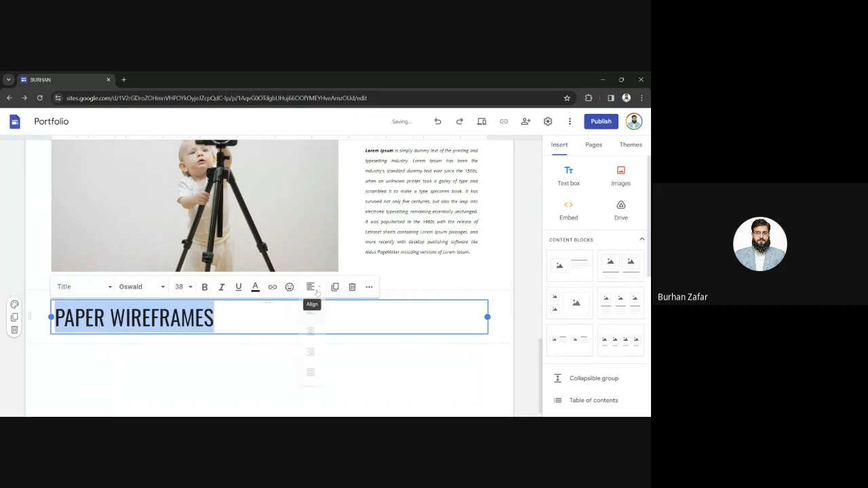
pyautogui.click(311, 331)
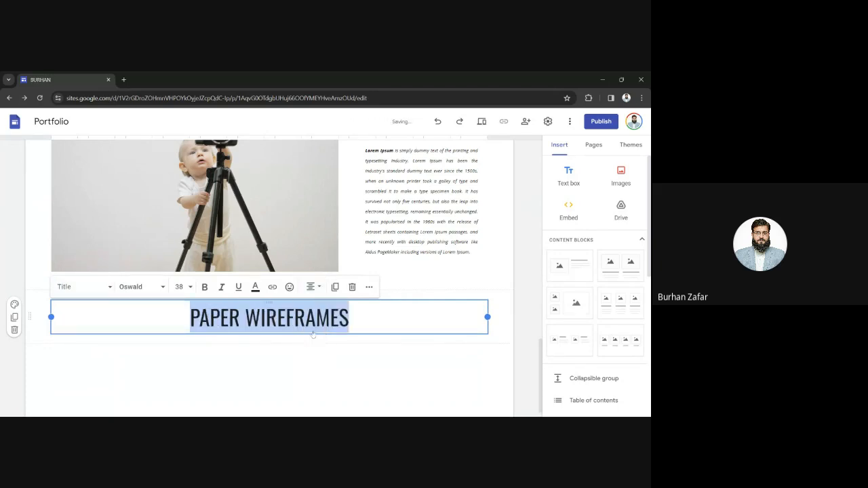
pyautogui.click(238, 287)
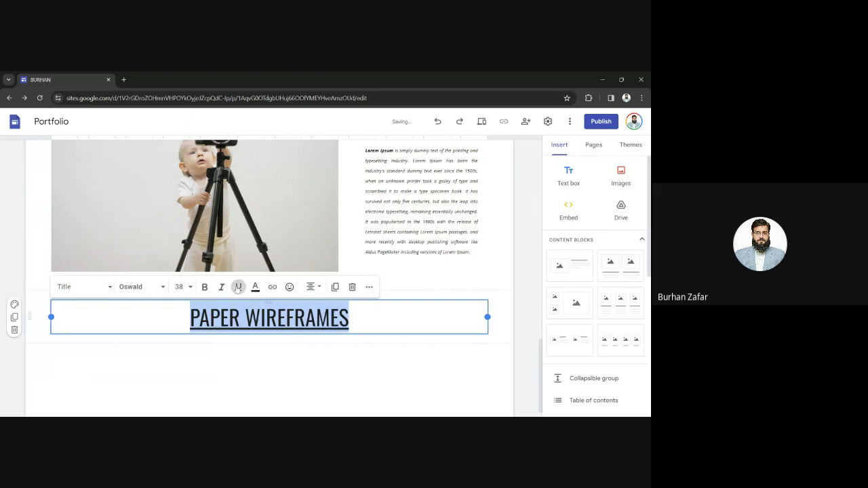
pyautogui.click(206, 290)
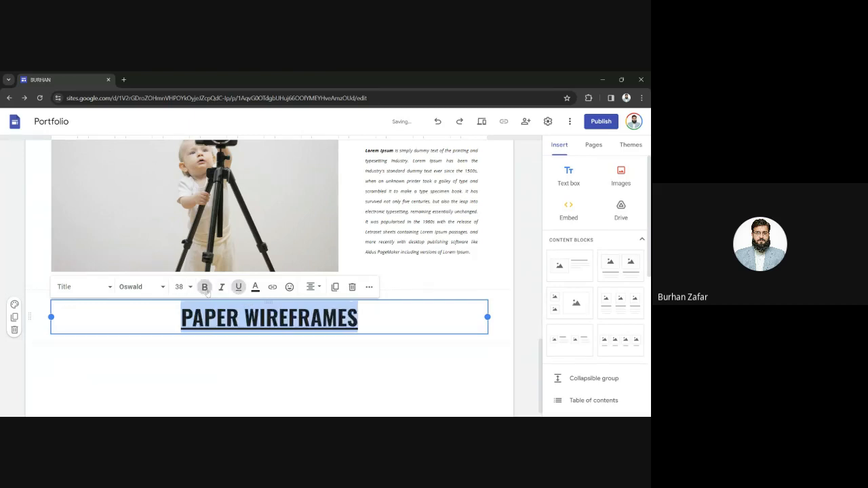
pyautogui.click(206, 291)
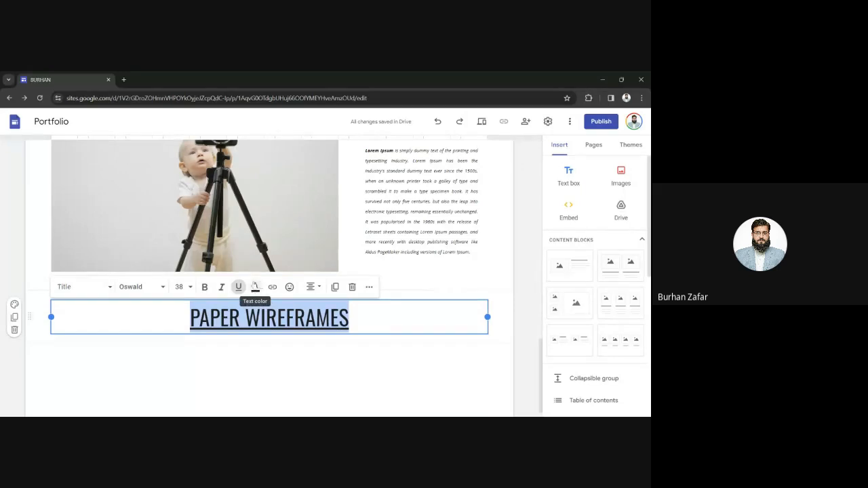
pyautogui.click(255, 286)
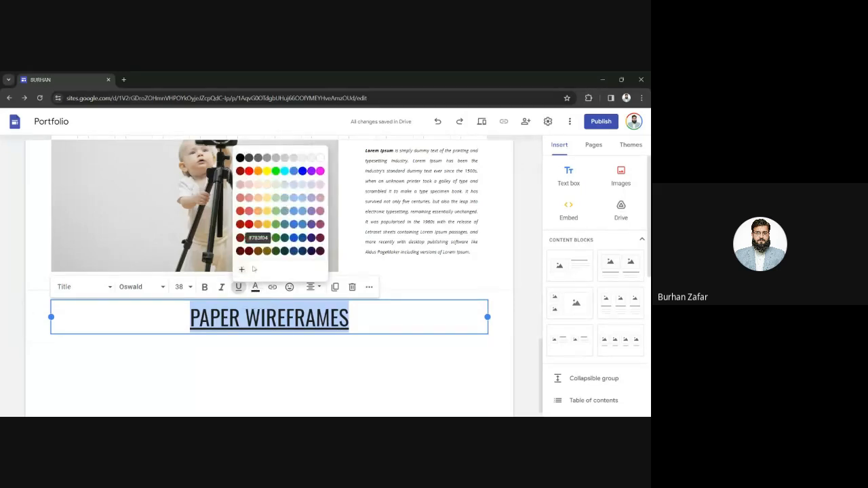
pyautogui.click(195, 367)
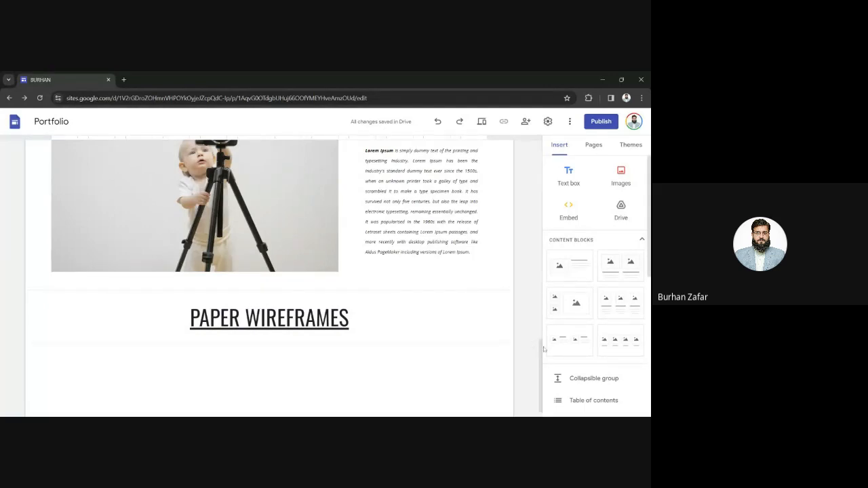
# Step: Review the app cards in the Home page's application designs section, then return to the Application Designs page
pyautogui.moveTo(544, 354); pyautogui.dragTo(553, 137)
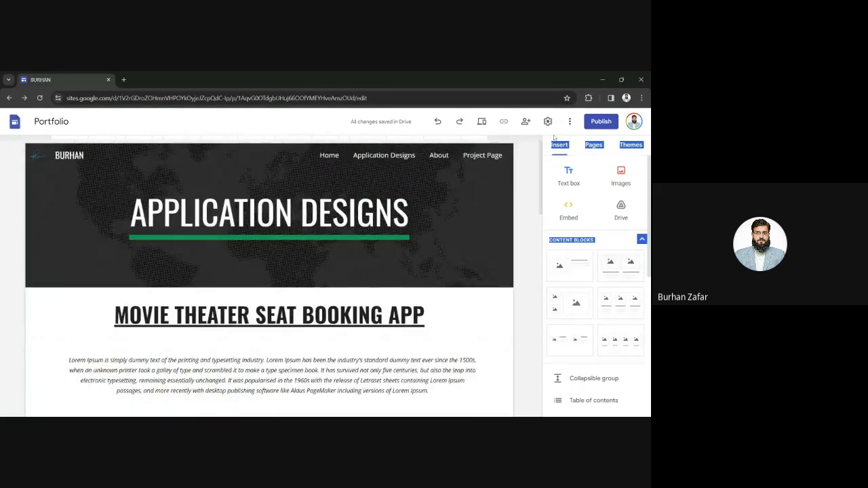
pyautogui.click(331, 156)
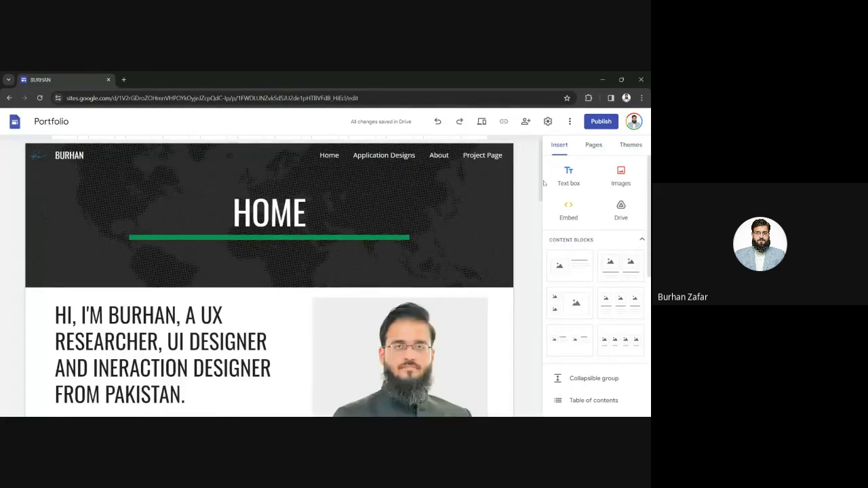
pyautogui.moveTo(543, 182); pyautogui.dragTo(551, 263)
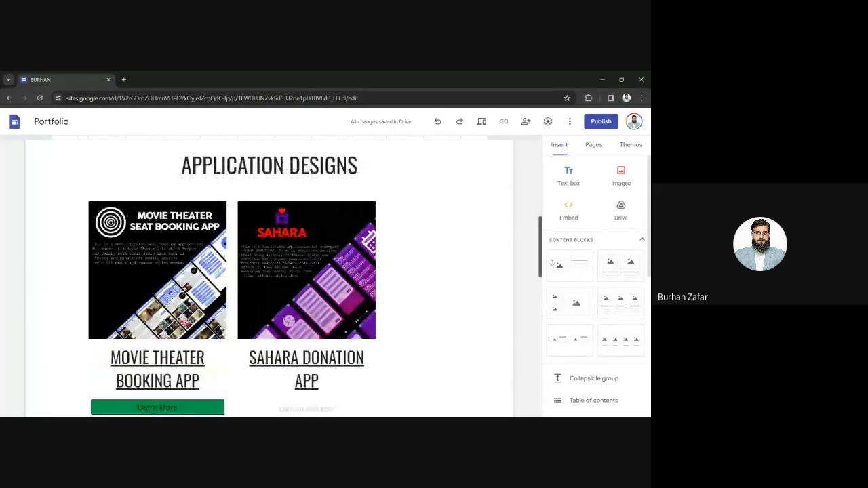
pyautogui.click(281, 281)
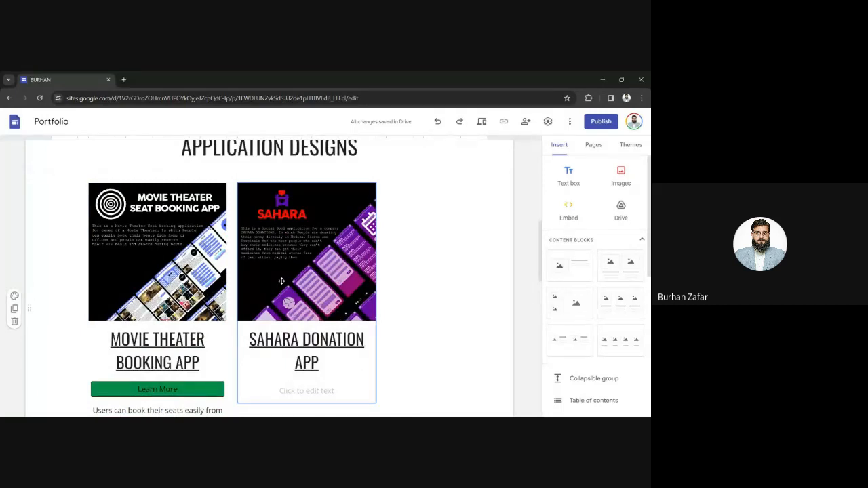
pyautogui.moveTo(541, 255); pyautogui.dragTo(549, 155)
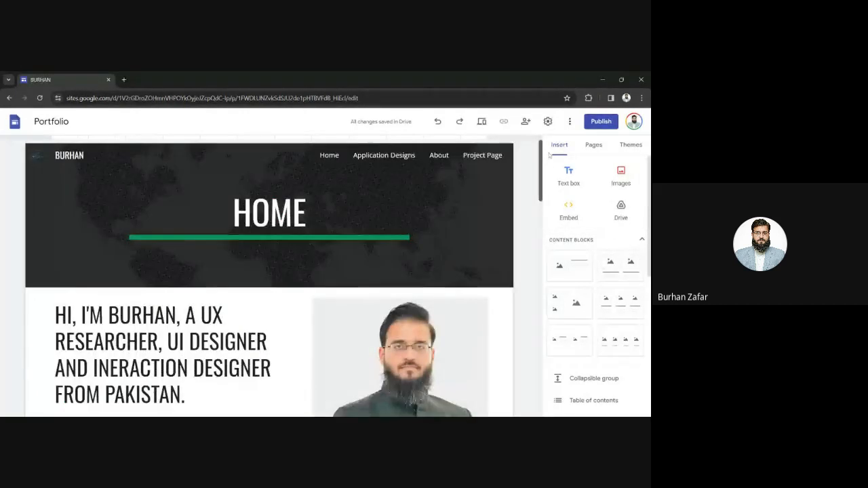
pyautogui.click(400, 158)
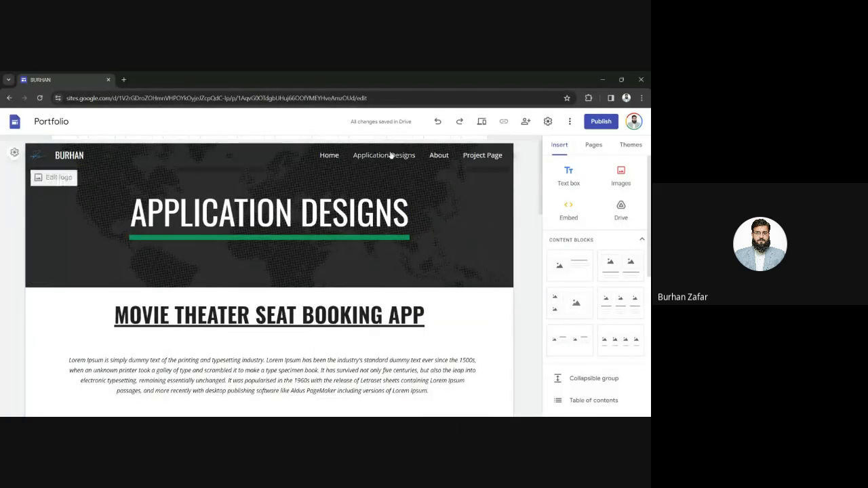
# Step: Add a subpage named "MOVIE THEATER SEAT BOOKING APP" under the Application Designs page
pyautogui.click(593, 144)
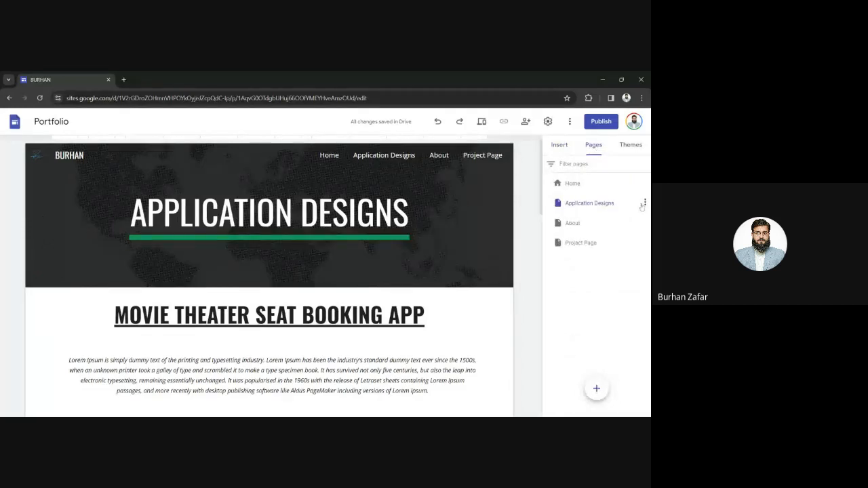
pyautogui.click(644, 203)
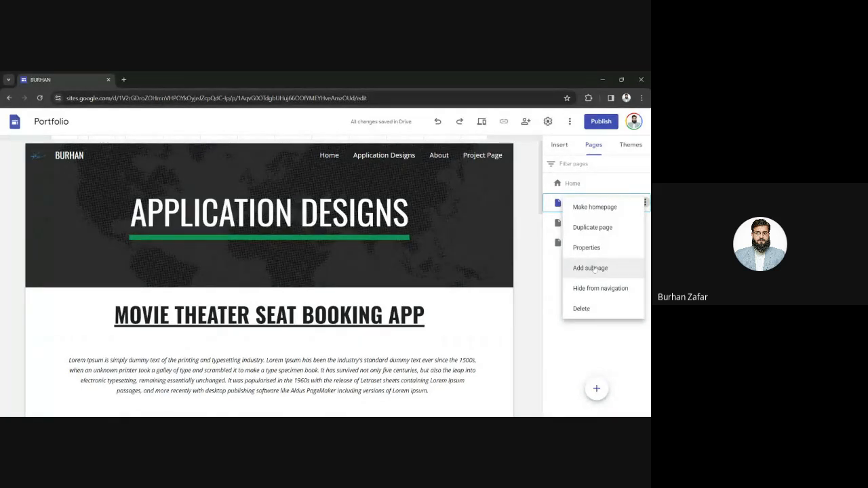
pyautogui.click(528, 304)
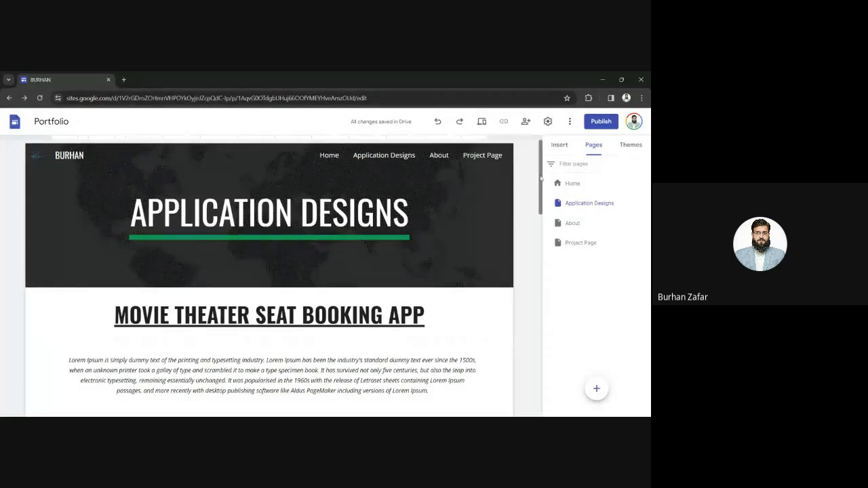
pyautogui.moveTo(541, 178); pyautogui.dragTo(531, 154)
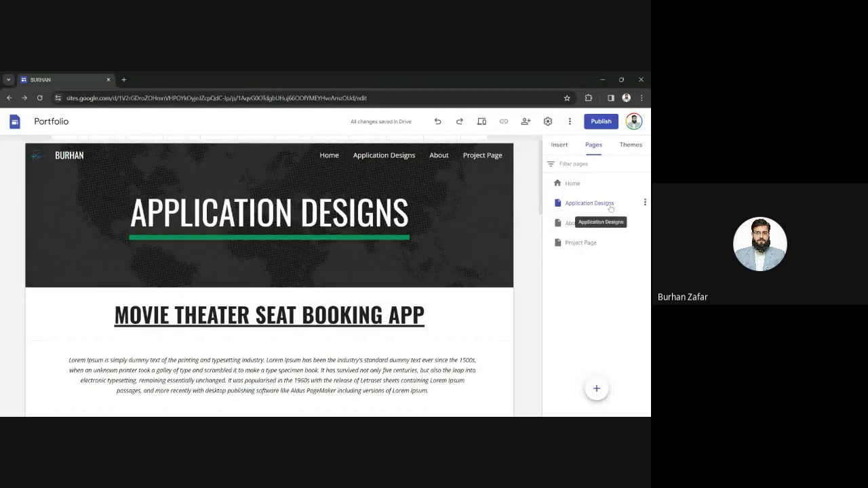
pyautogui.click(644, 203)
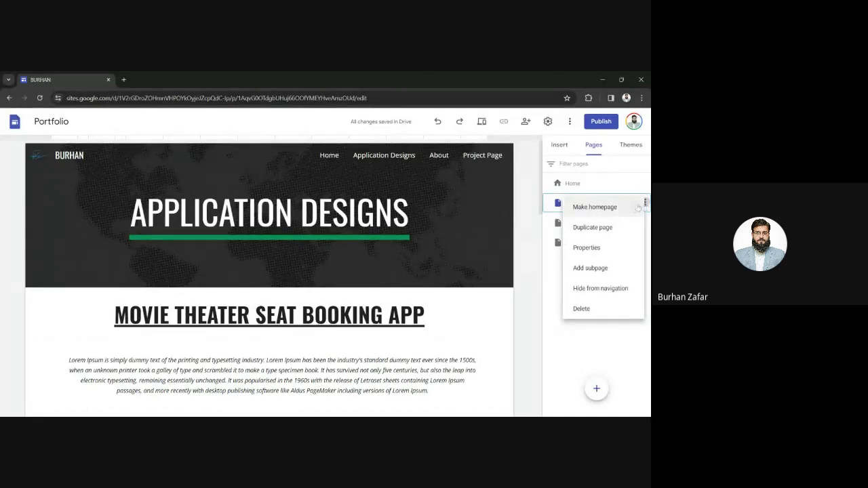
pyautogui.click(594, 271)
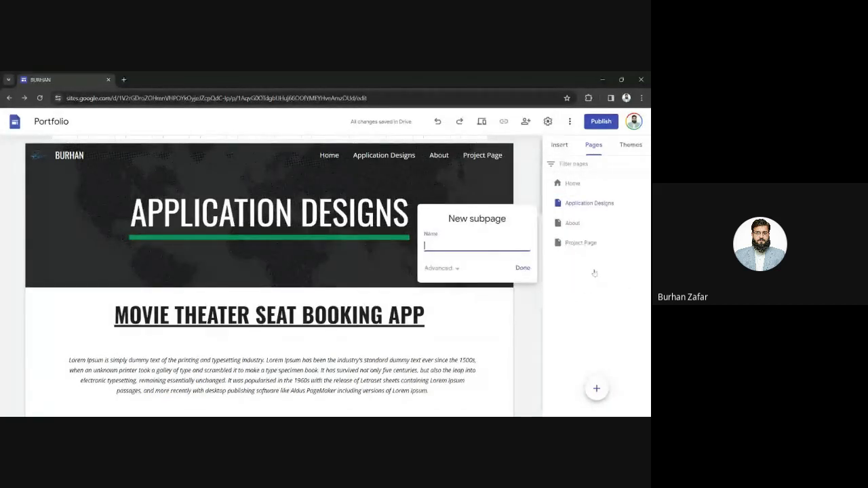
pyautogui.write('MOV')
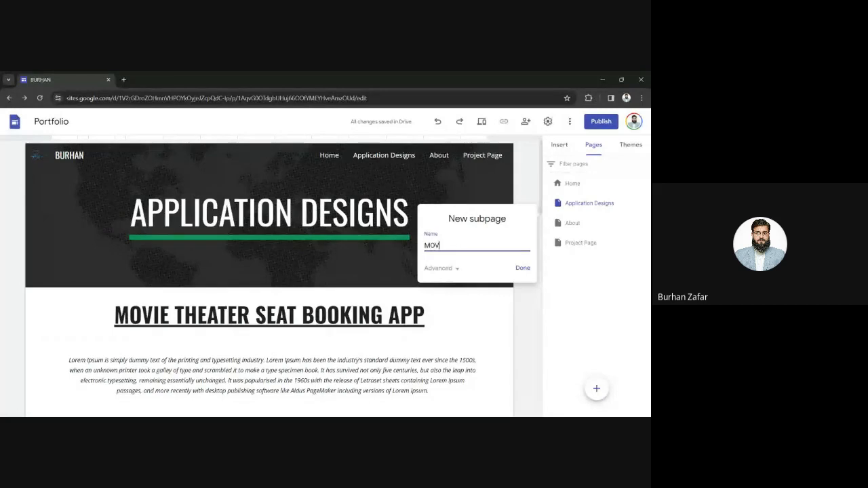
pyautogui.write('IE THEATR')
pyautogui.write('R SEAT BOOKING ')
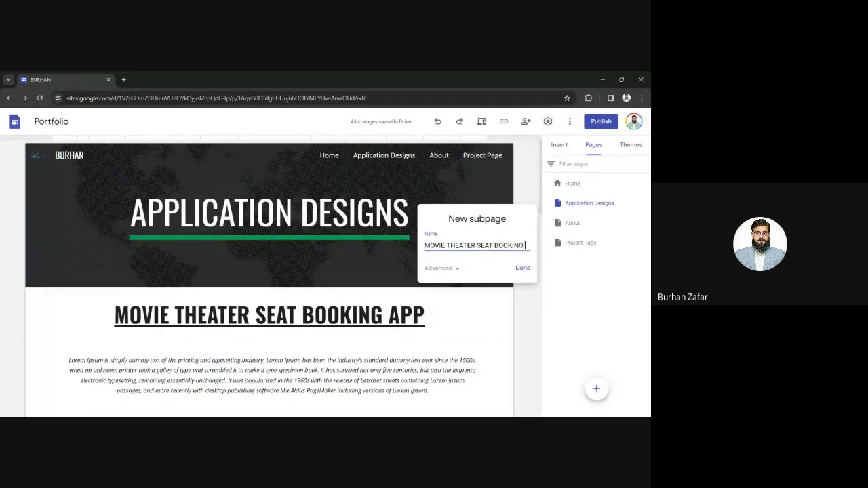
pyautogui.write('APP')
pyautogui.press('Return')
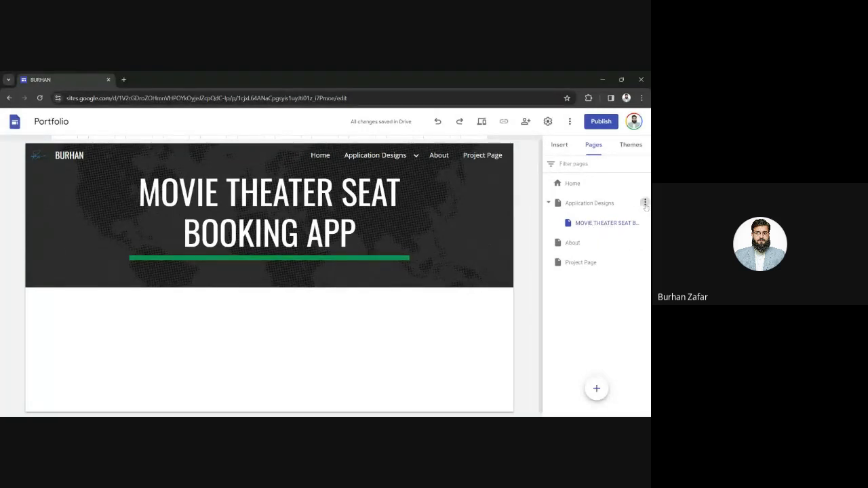
# Step: Add a second subpage named "SAHARA DONATION APP" under the Application Designs page
pyautogui.click(645, 203)
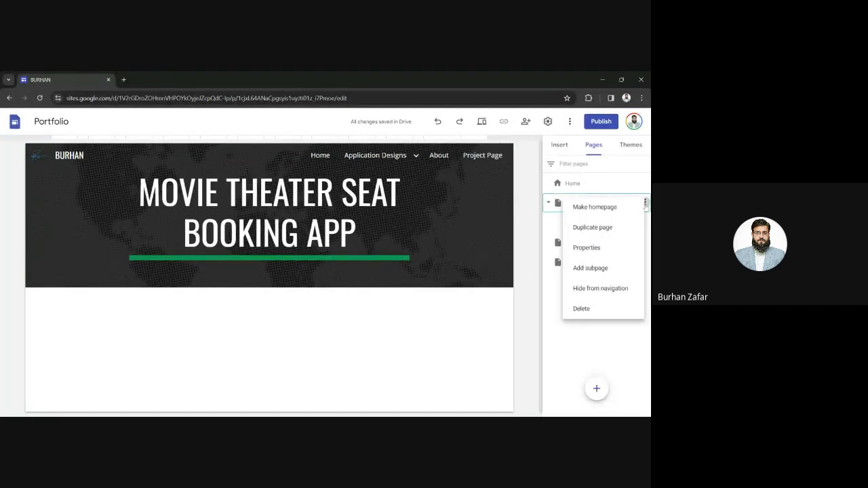
pyautogui.click(543, 312)
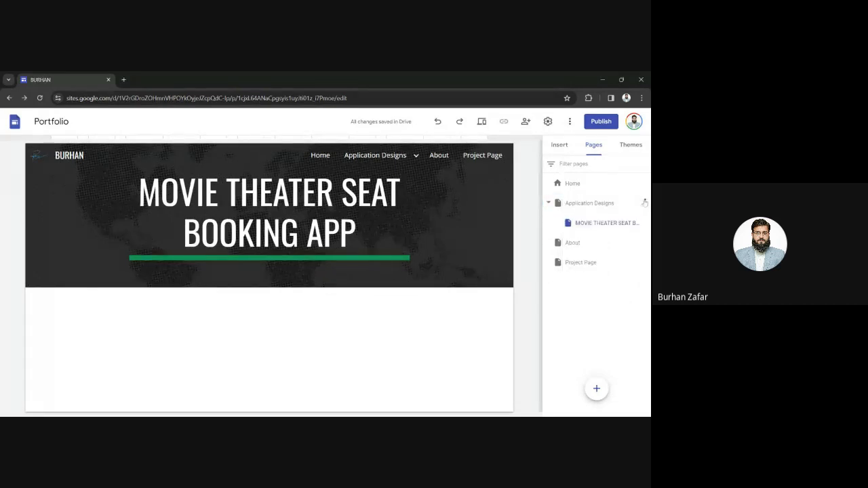
pyautogui.click(644, 203)
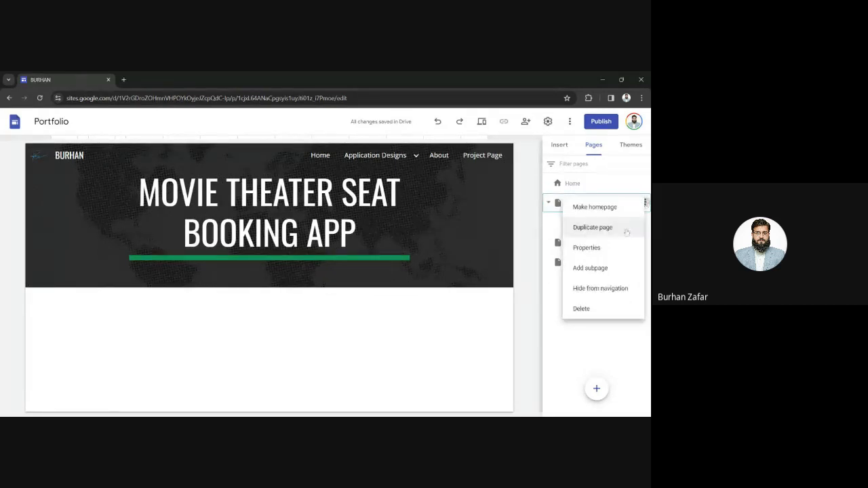
pyautogui.click(611, 267)
pyautogui.write('S')
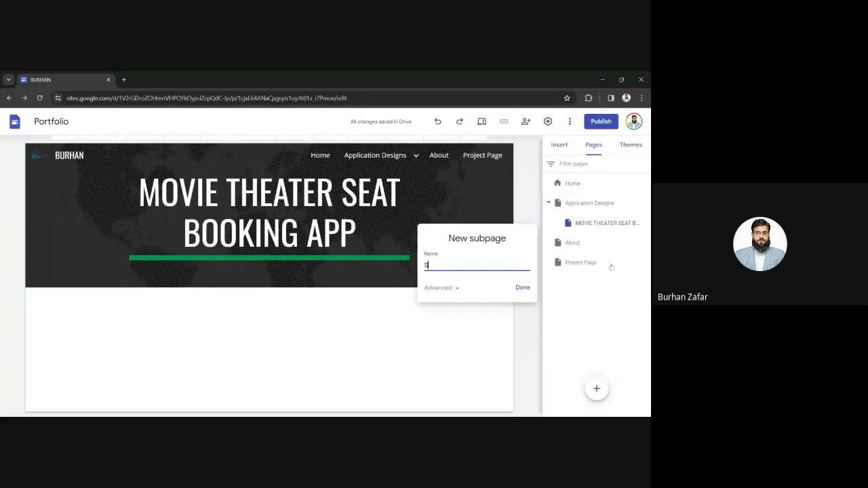
pyautogui.write('AHARA DONATION APP')
pyautogui.press('Return')
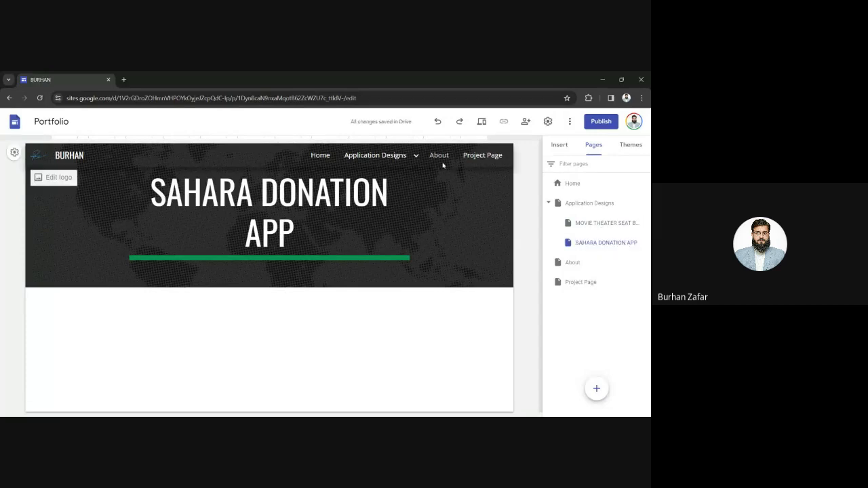
# Step: Check that both Application Designs subpages open from the site's navigation
pyautogui.moveTo(410, 161)
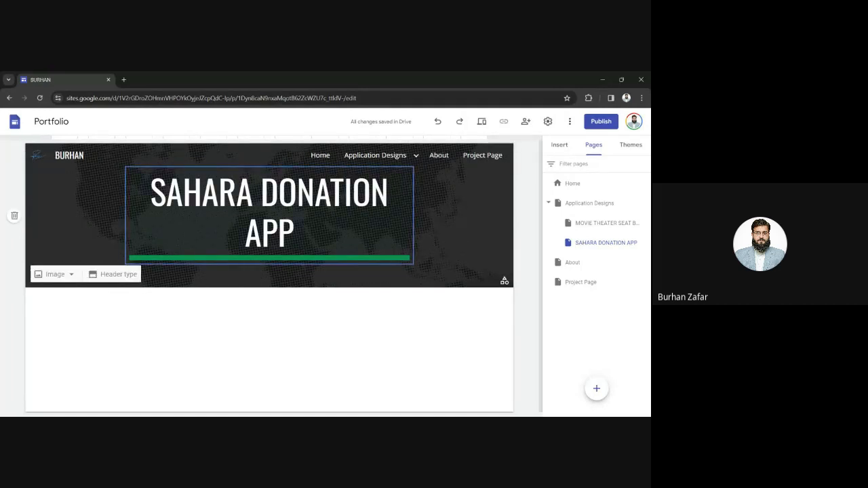
pyautogui.moveTo(374, 155)
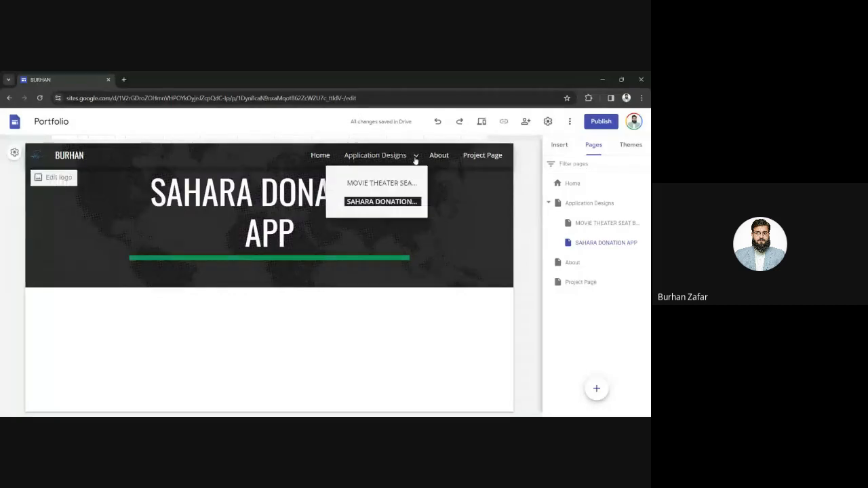
pyautogui.click(396, 185)
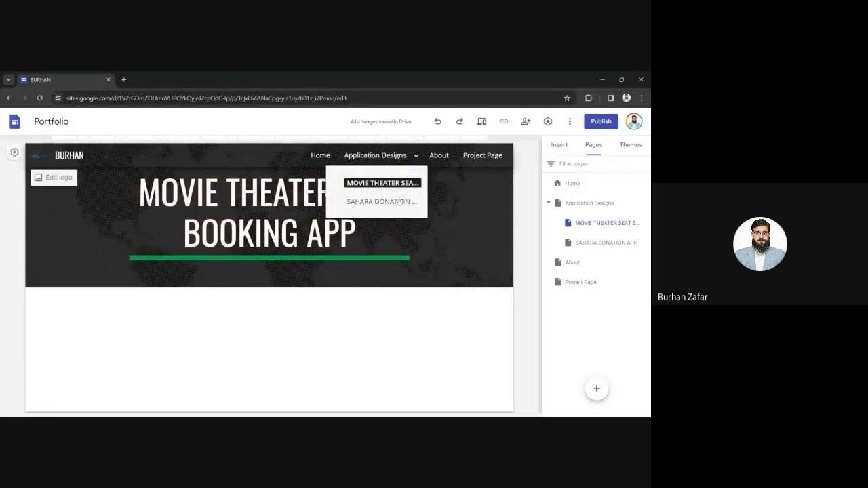
pyautogui.click(400, 201)
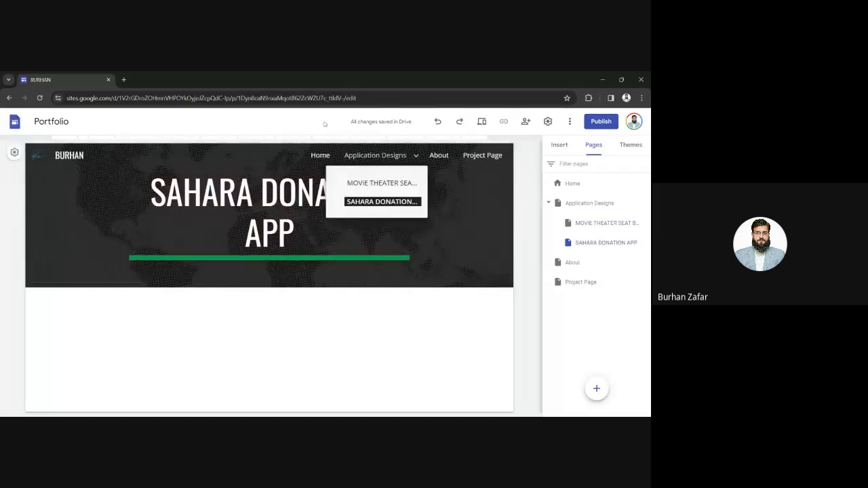
# Step: Change the link of the Home page's MOVIE THEATER BOOKING APP heading to the MOVIE THEATER SEAT BOOKING APP subpage
pyautogui.click(317, 155)
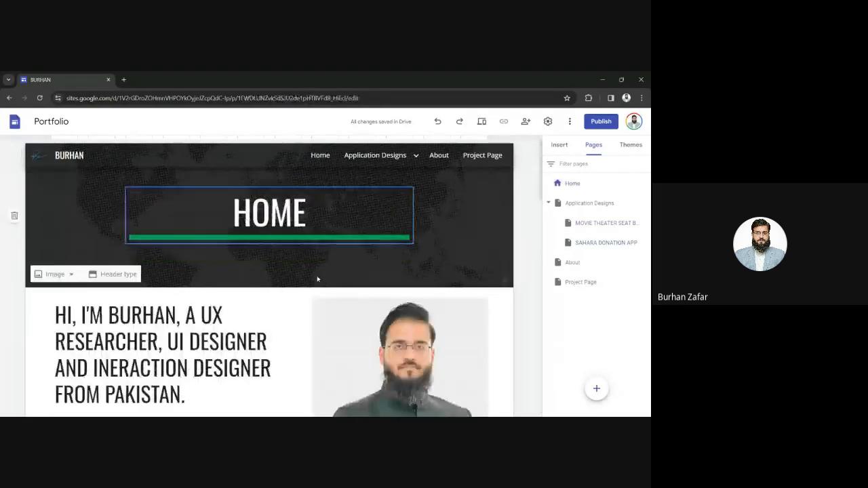
pyautogui.moveTo(542, 187); pyautogui.dragTo(533, 268)
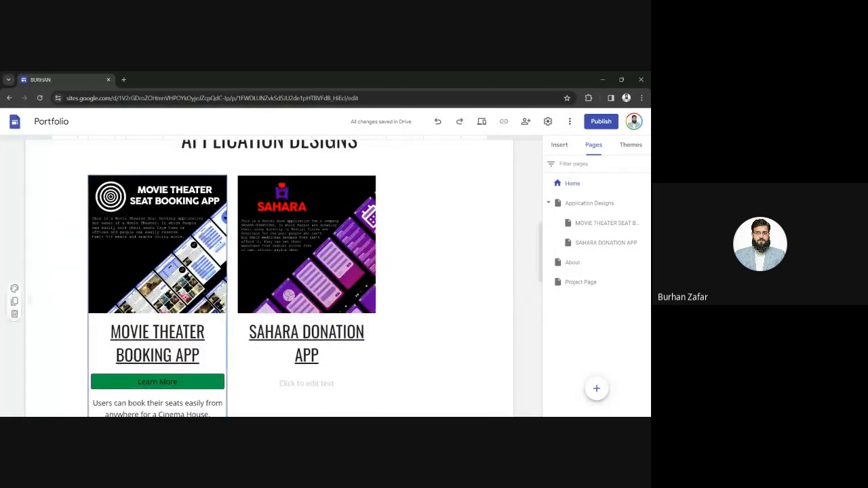
pyautogui.tripleClick(157, 342)
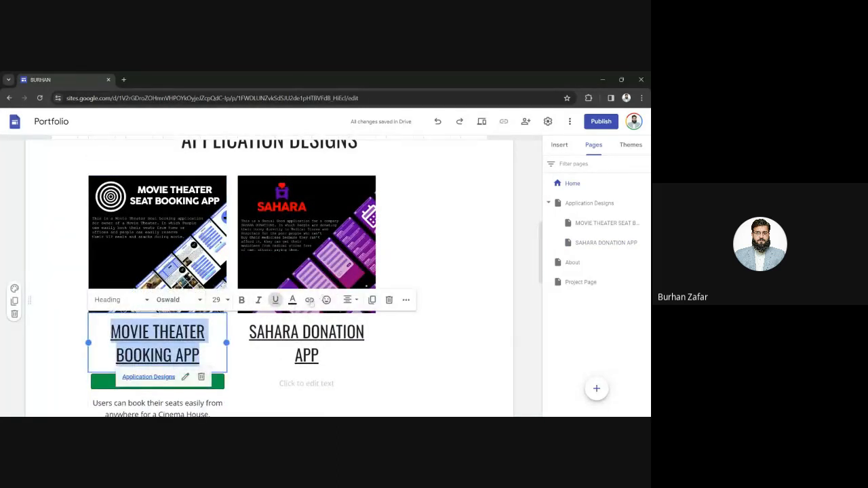
pyautogui.click(309, 299)
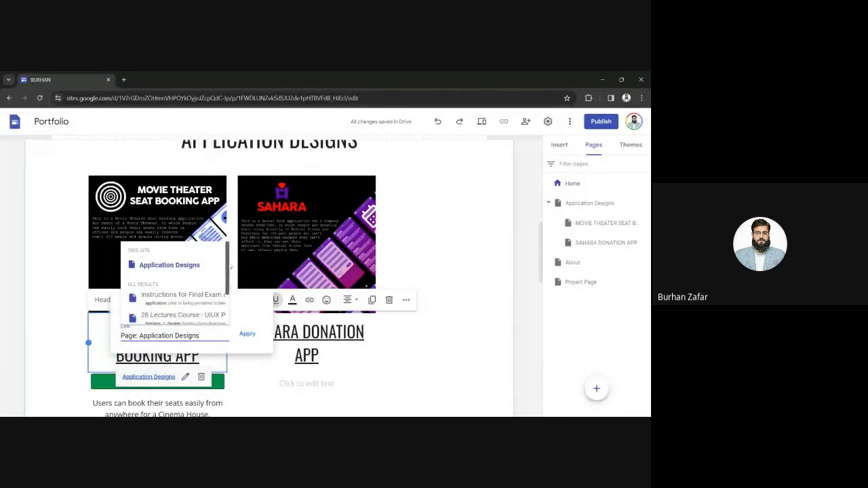
pyautogui.scroll(-2, 203, 292)
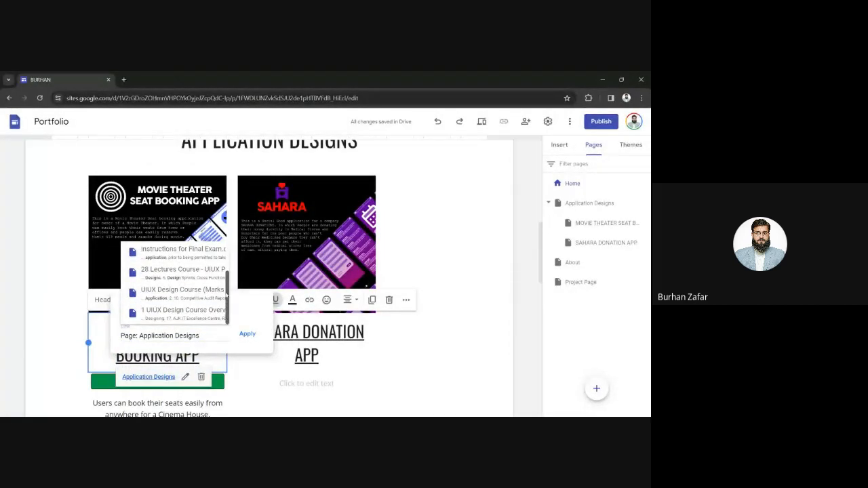
pyautogui.scroll(2, 176, 285)
pyautogui.click(215, 332)
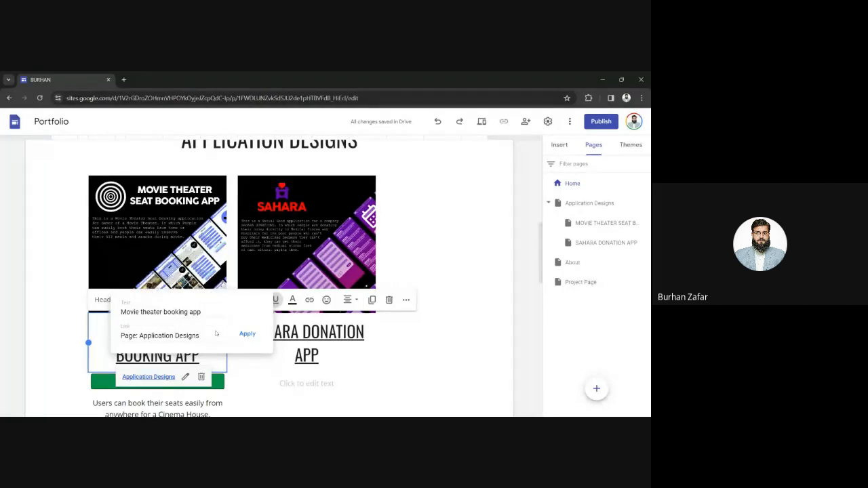
pyautogui.press('BackSpace')
pyautogui.press('BackSpace')
pyautogui.press('BackSpace')
pyautogui.press('BackSpace')
pyautogui.press('BackSpace')
pyautogui.press('BackSpace')
pyautogui.press('BackSpace')
pyautogui.press('BackSpace')
pyautogui.press('BackSpace')
pyautogui.press('BackSpace')
pyautogui.press('BackSpace')
pyautogui.press('BackSpace')
pyautogui.press('BackSpace')
pyautogui.press('BackSpace')
pyautogui.press('BackSpace')
pyautogui.press('BackSpace')
pyautogui.press('BackSpace')
pyautogui.press('BackSpace')
pyautogui.press('BackSpace')
pyautogui.press('BackSpace')
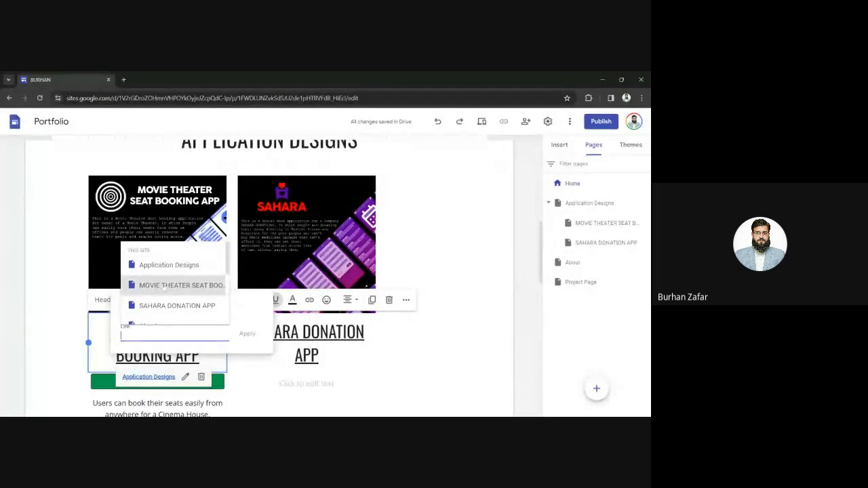
pyautogui.click(170, 285)
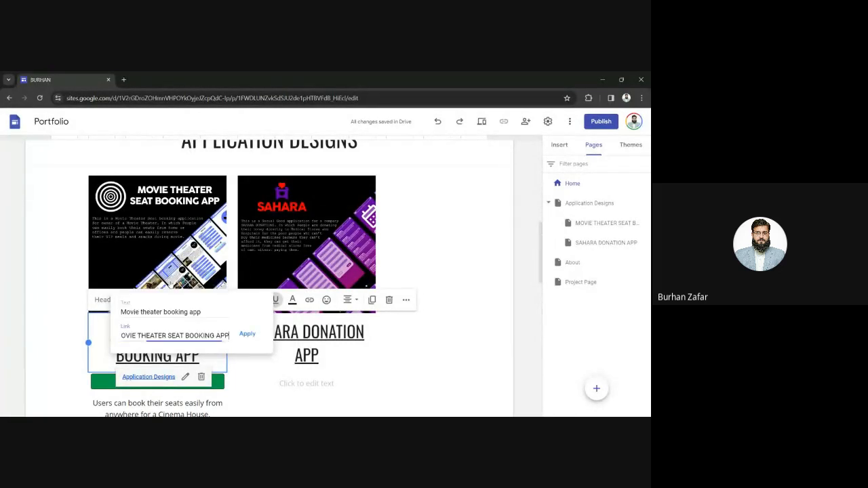
pyautogui.click(247, 333)
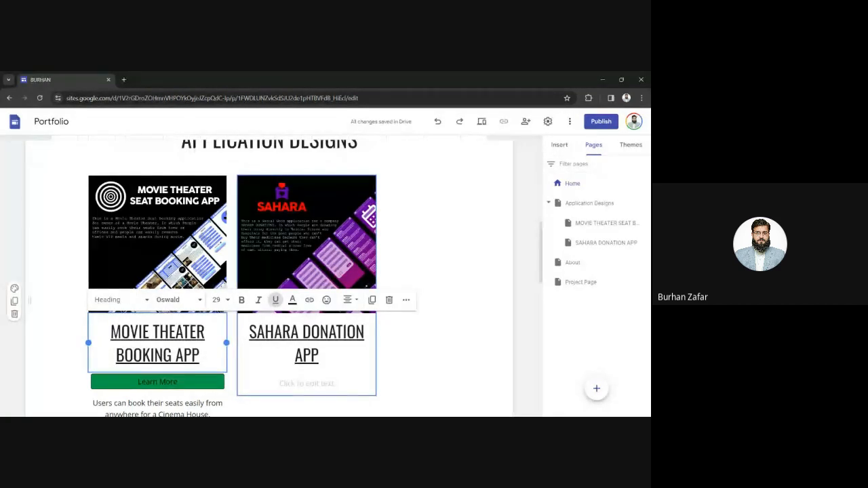
# Step: Replace the link on the Home page's SAHARA DONATION APP heading with one to the SAHARA DONATION APP subpage
pyautogui.tripleClick(306, 332)
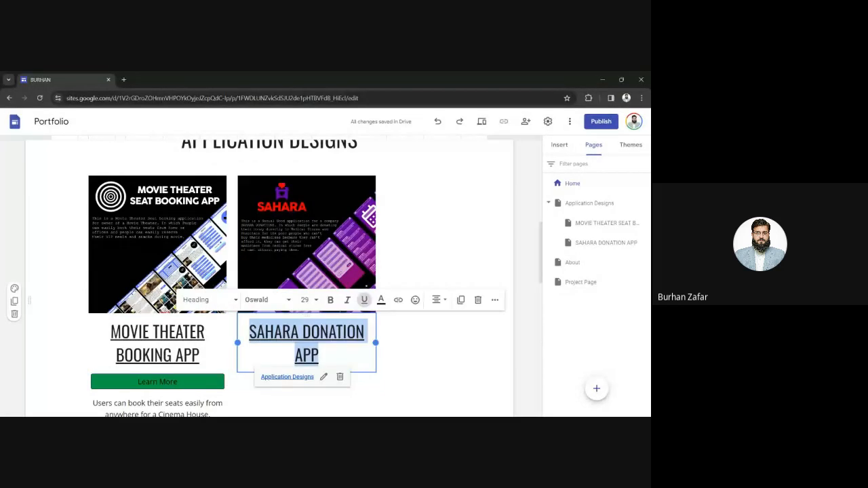
pyautogui.click(340, 376)
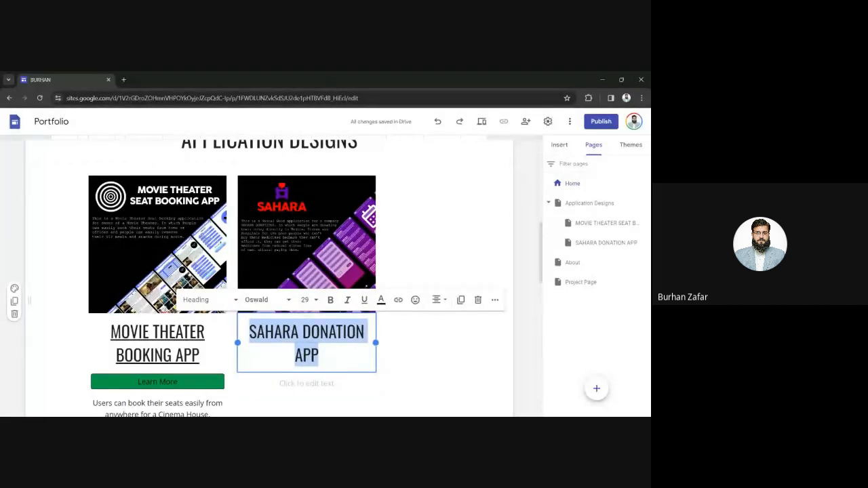
pyautogui.tripleClick(174, 355)
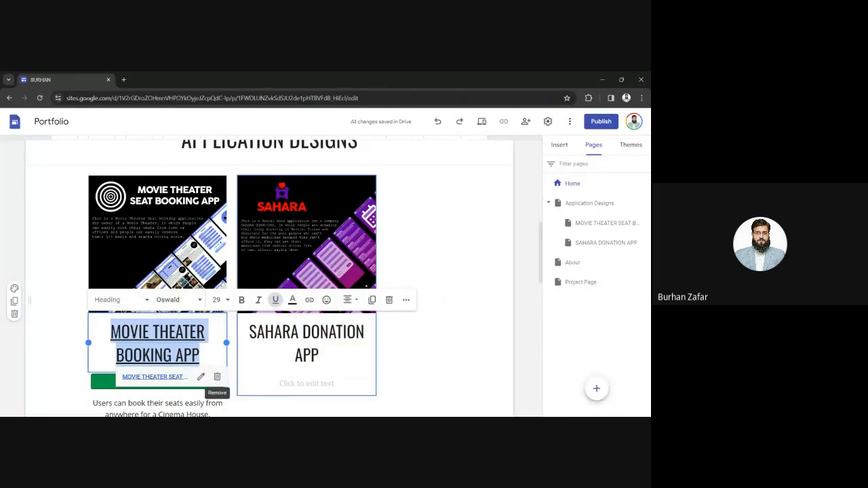
pyautogui.tripleClick(335, 332)
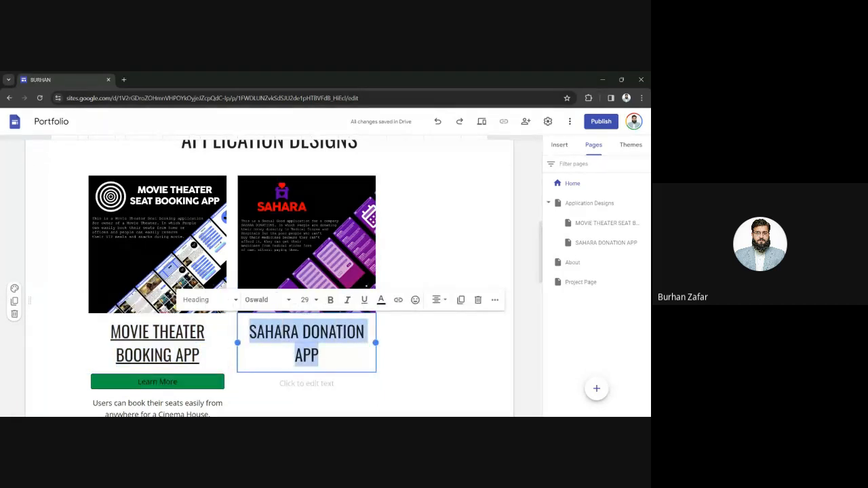
pyautogui.click(398, 299)
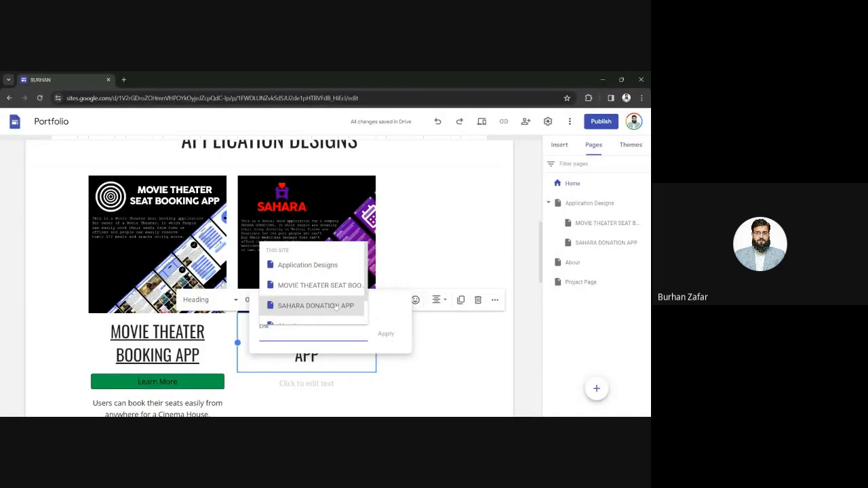
pyautogui.click(334, 306)
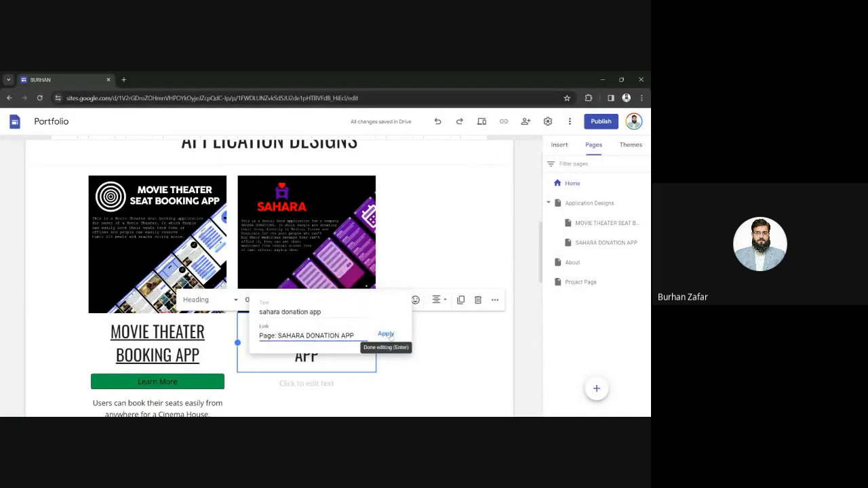
pyautogui.click(386, 334)
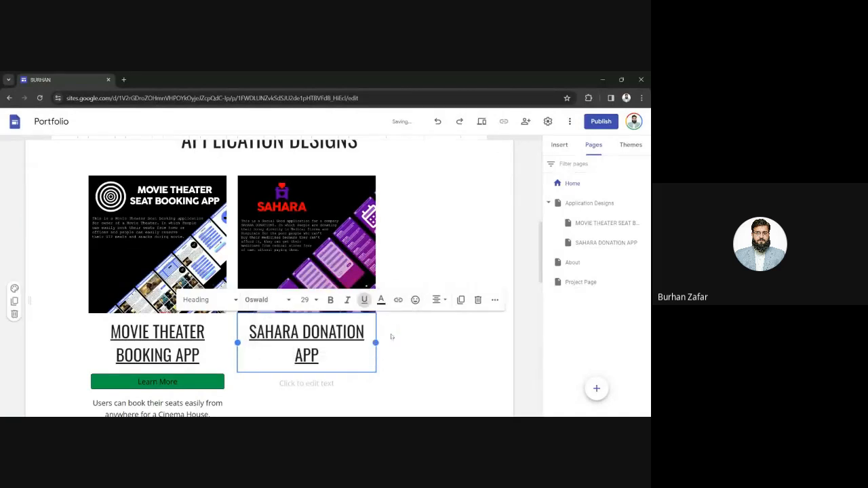
pyautogui.click(391, 336)
# Step: Preview the site and check the Home page's MOVIE THEATER BOOKING APP and SAHARA DONATION APP heading links and the Application Designs navigation entries
pyautogui.click(481, 121)
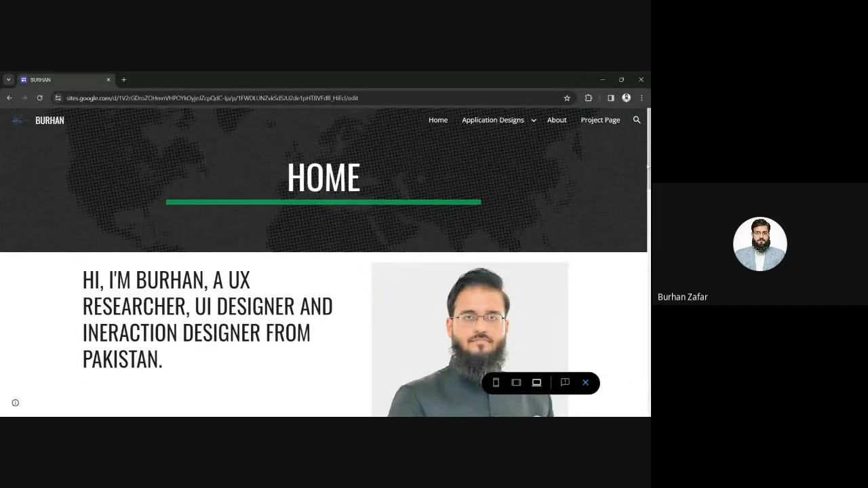
pyautogui.scroll(-10, 325, 271)
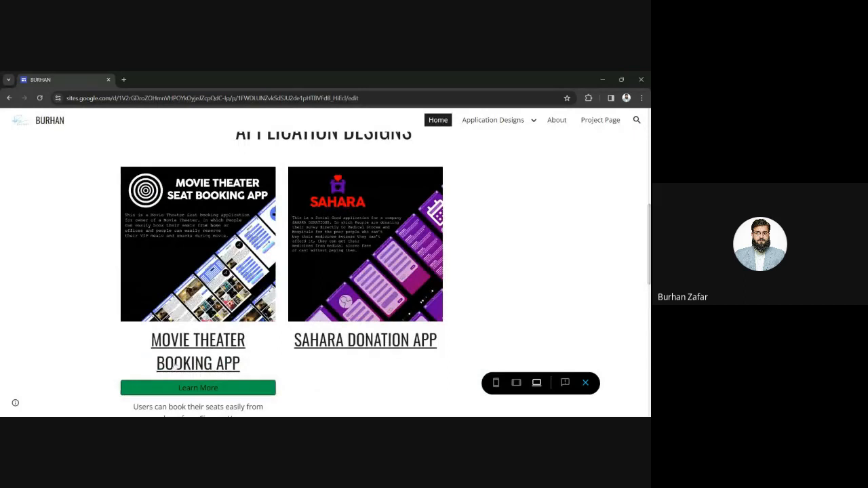
pyautogui.click(210, 350)
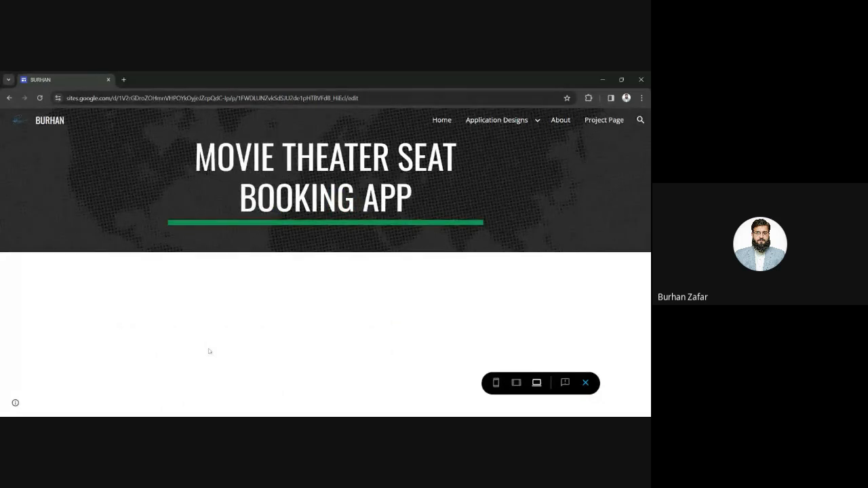
pyautogui.click(441, 120)
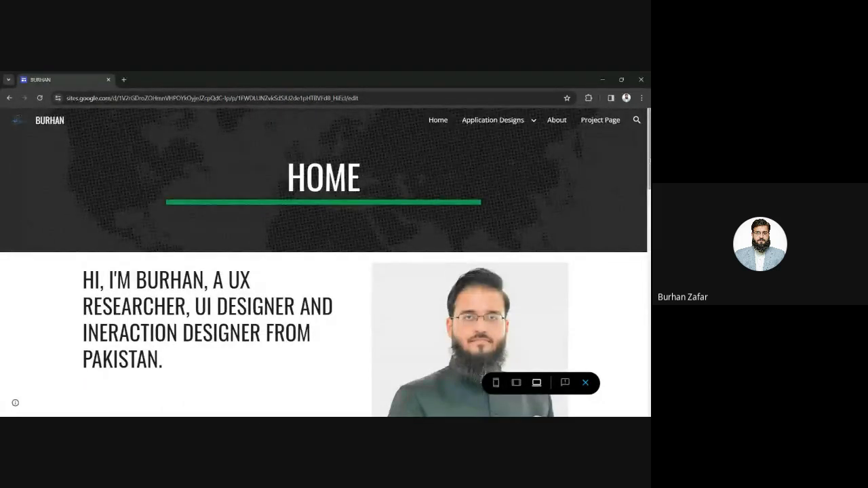
pyautogui.scroll(-5, 385, 372)
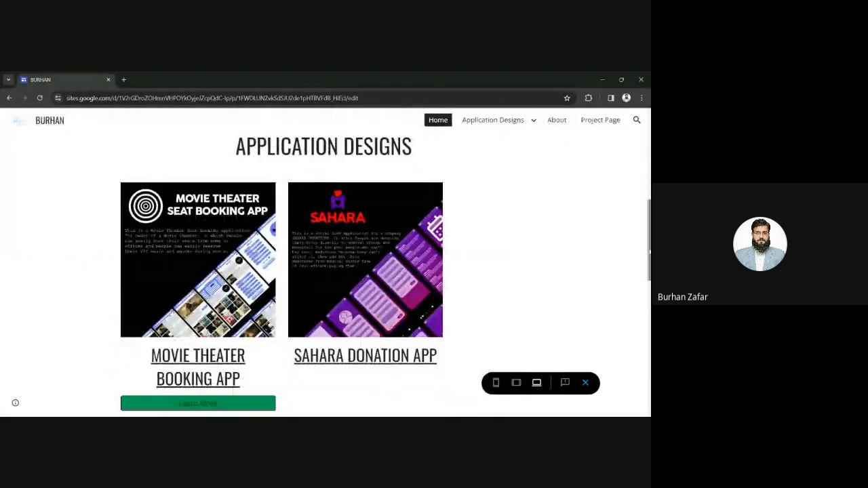
pyautogui.click(396, 354)
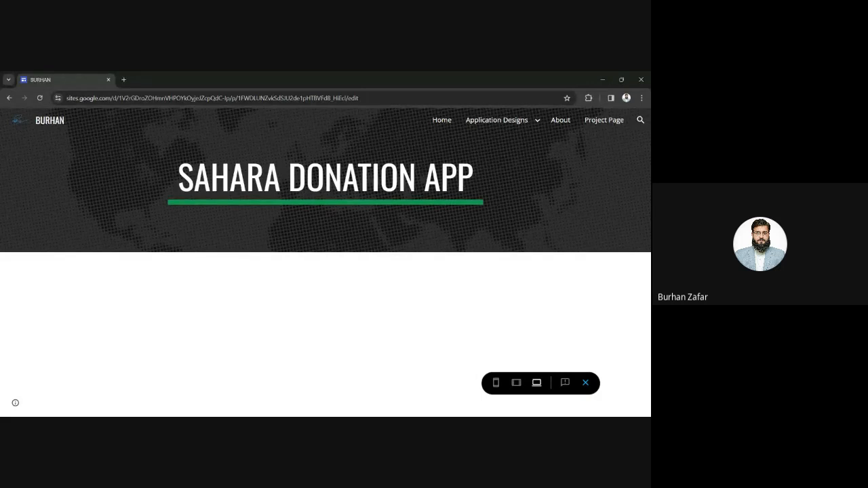
pyautogui.click(443, 120)
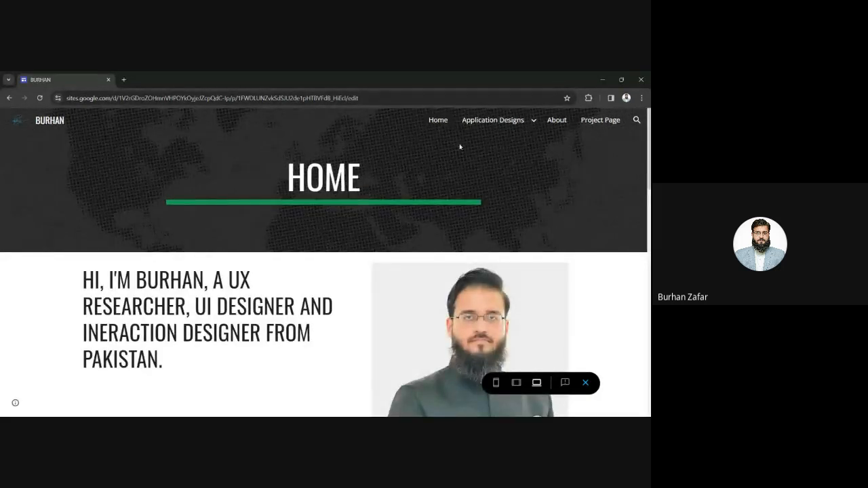
pyautogui.moveTo(491, 120)
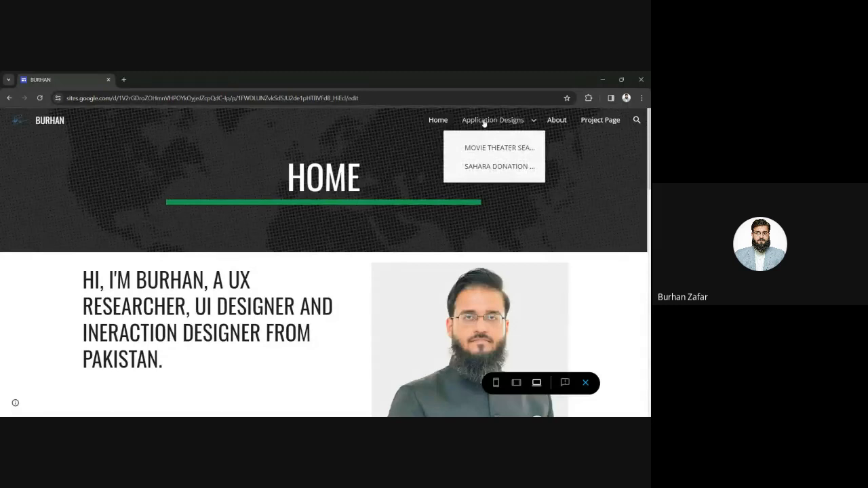
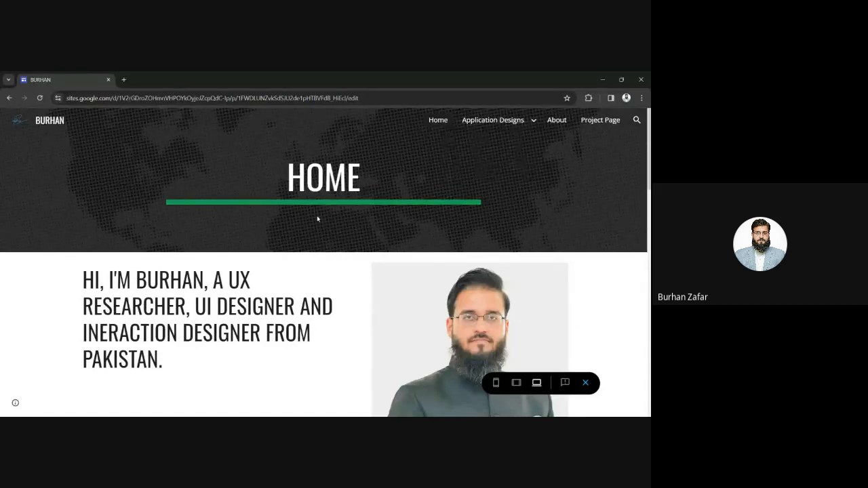
pyautogui.click(585, 382)
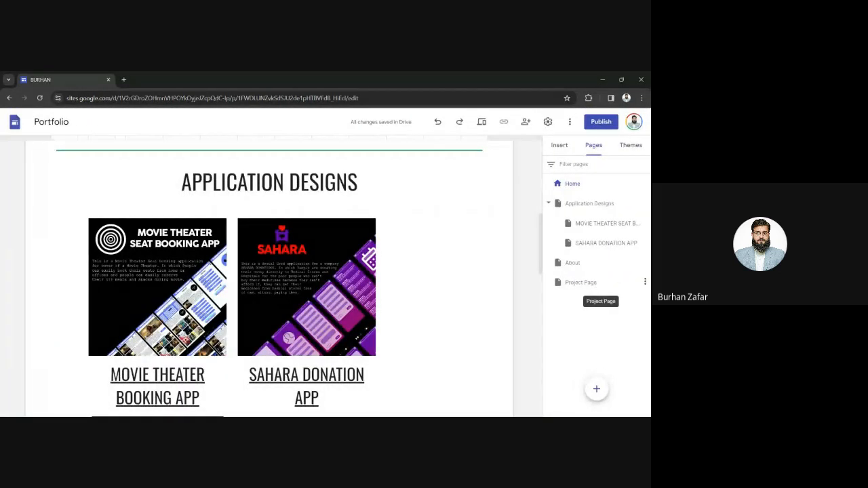
# Step: Add a new top-level page named "WEBSITE DESIGNS" to the site
pyautogui.moveTo(595, 389)
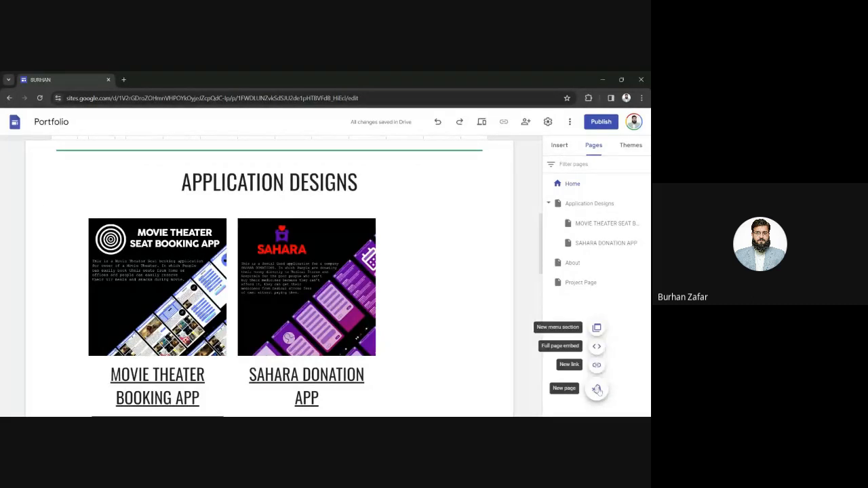
pyautogui.click(596, 389)
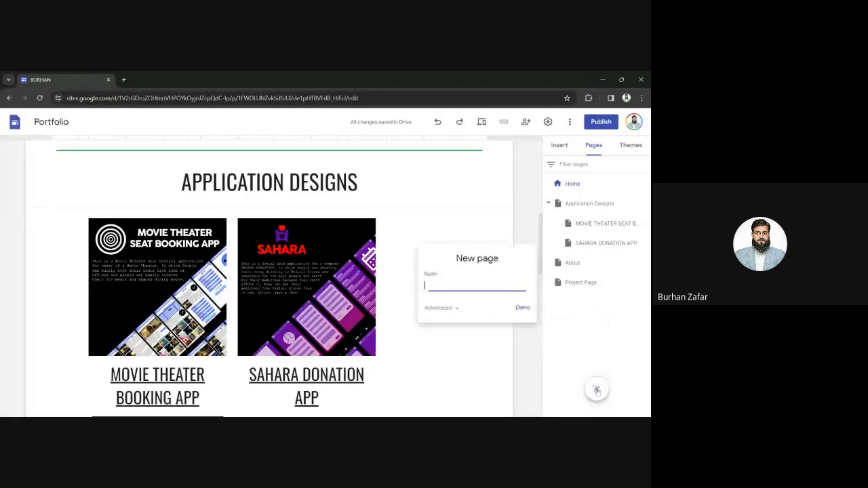
pyautogui.write('WEBSITE DES')
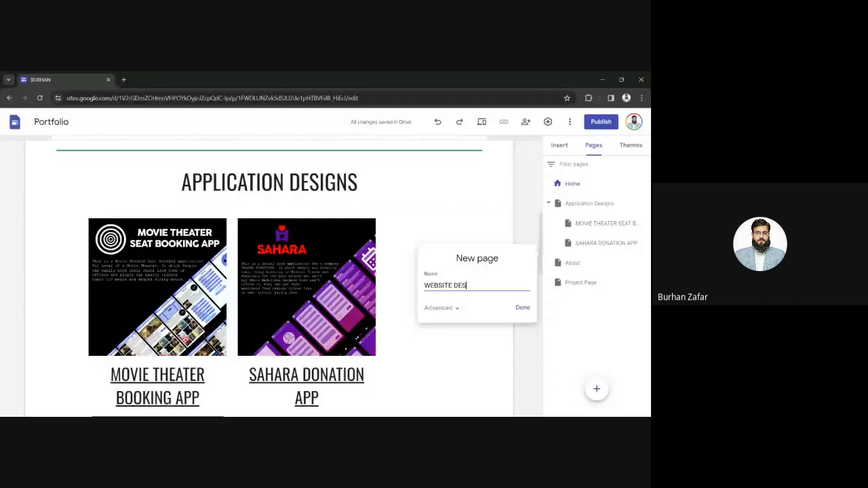
pyautogui.write('IGNS')
pyautogui.press('Return')
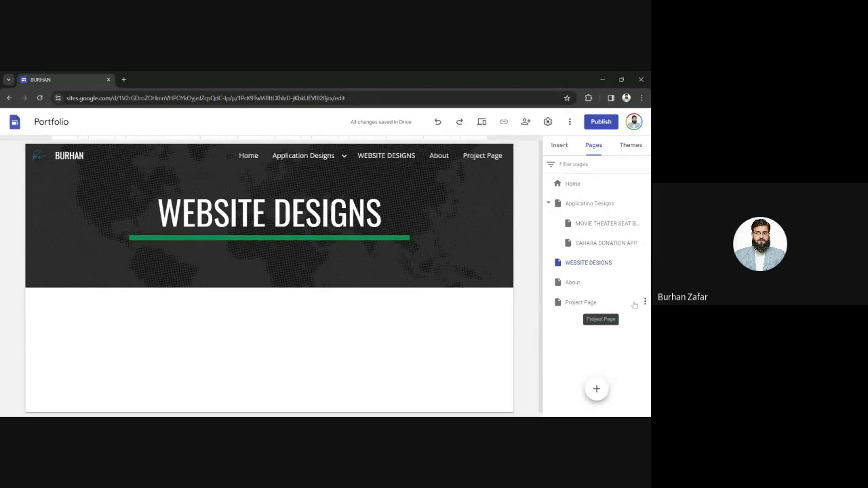
# Step: Delete the Project Page from the site
pyautogui.click(645, 302)
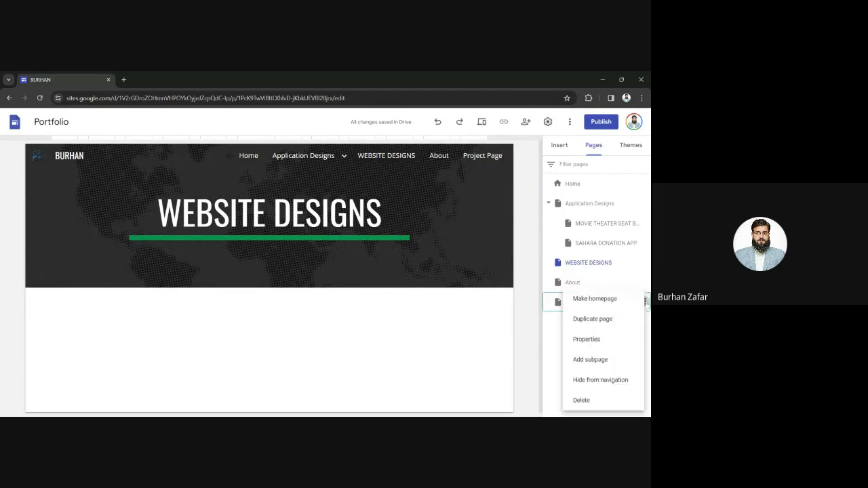
pyautogui.click(601, 401)
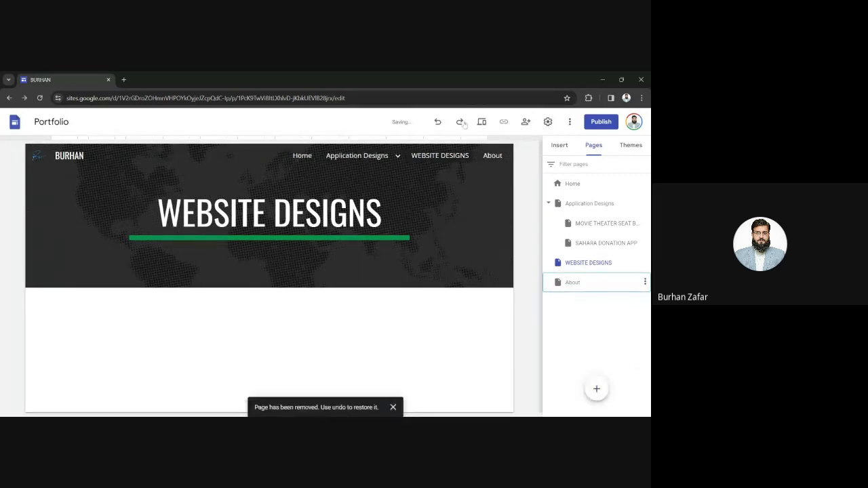
pyautogui.moveTo(357, 156)
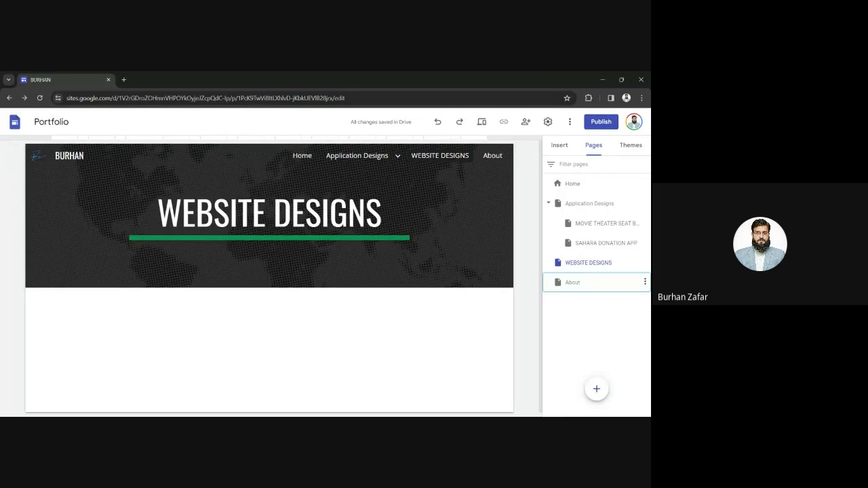
# Step: Add a subpage named "MOVIE THEATER SEAT BOOKING WEBSITE" under the WEBSITE DESIGNS page
pyautogui.click(297, 154)
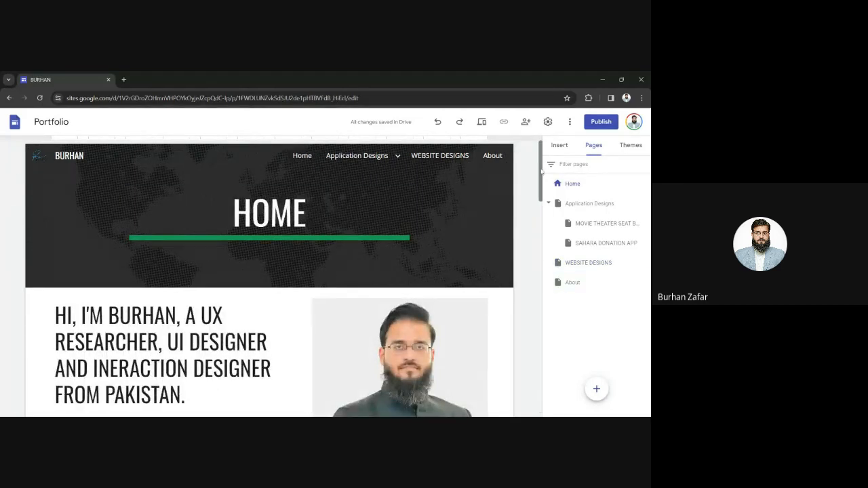
pyautogui.moveTo(542, 172)
pyautogui.mouseDown()
pyautogui.moveTo(526, 332)
pyautogui.moveTo(552, 166)
pyautogui.mouseUp()
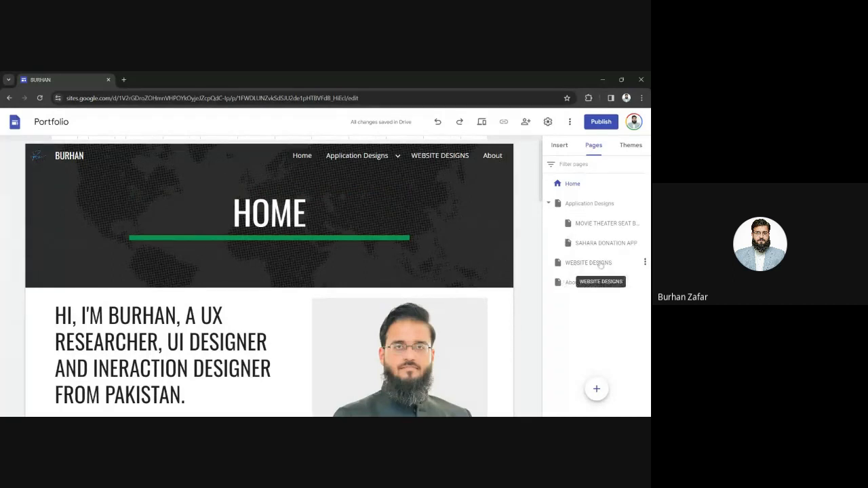
pyautogui.click(644, 263)
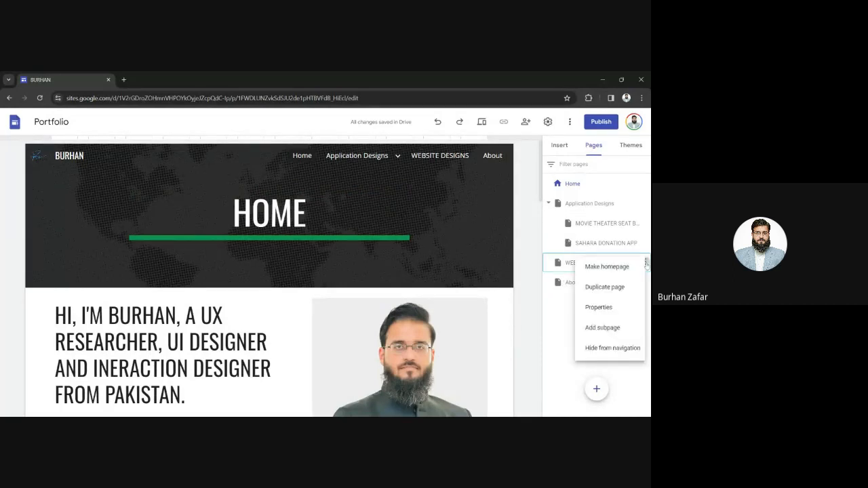
pyautogui.click(604, 329)
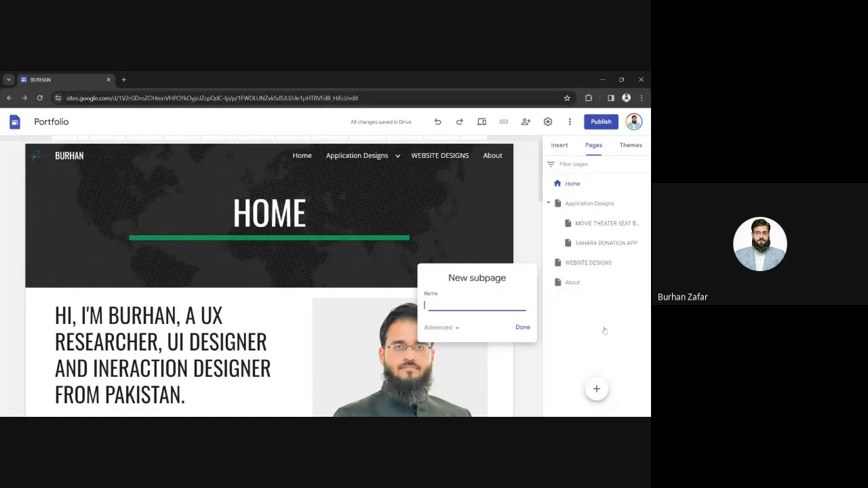
pyautogui.write('MOVIE THEATER SEA')
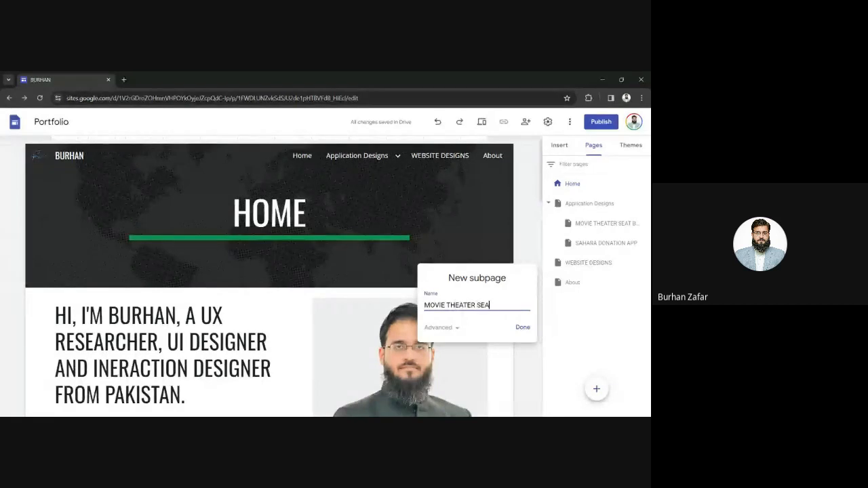
pyautogui.write('T BOOKING EEB')
pyautogui.press('BackSpace')
pyautogui.press('BackSpace')
pyautogui.press('BackSpace')
pyautogui.write('WE')
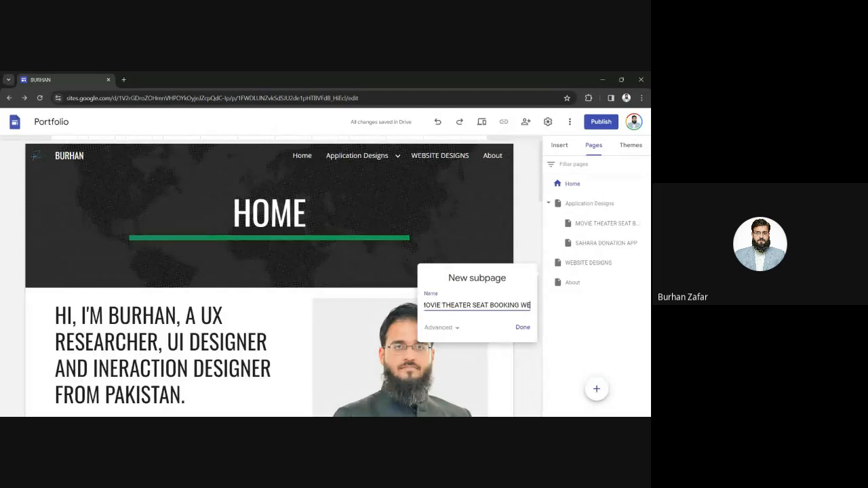
pyautogui.write('BSITE')
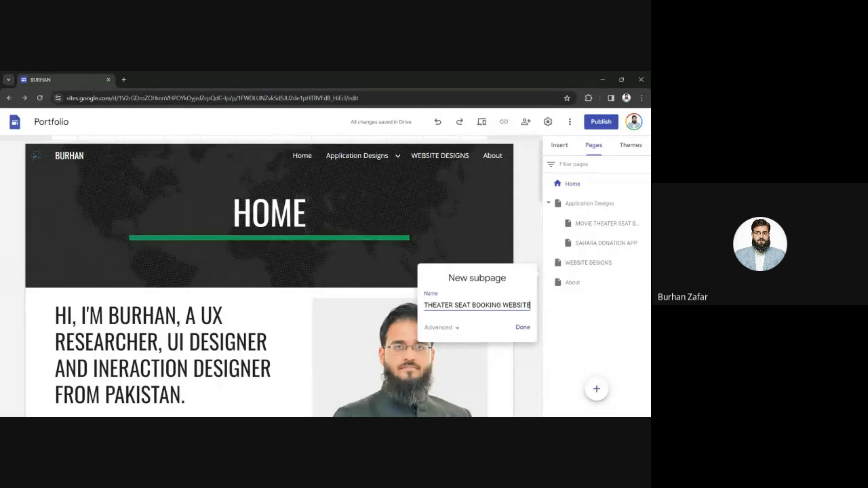
pyautogui.click(528, 327)
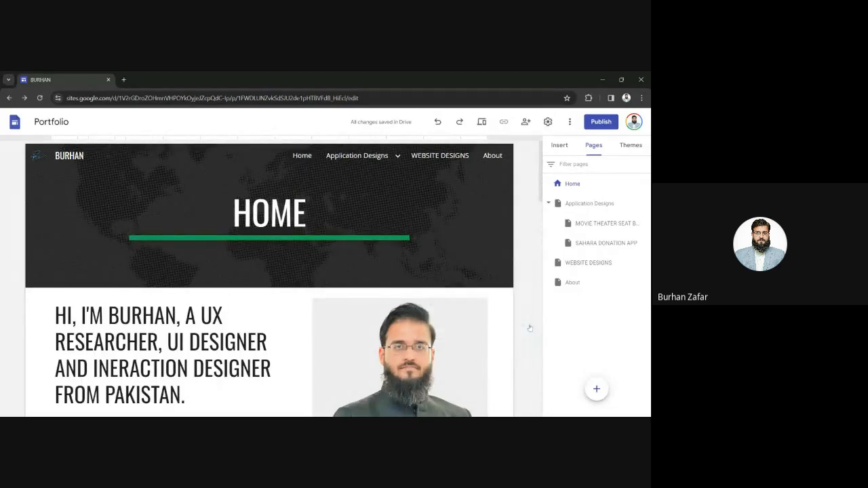
# Step: Go to the Home page and start editing the empty heading under the MOVIE THEATER SEAT BOOKING WEBSITE image
pyautogui.moveTo(458, 162)
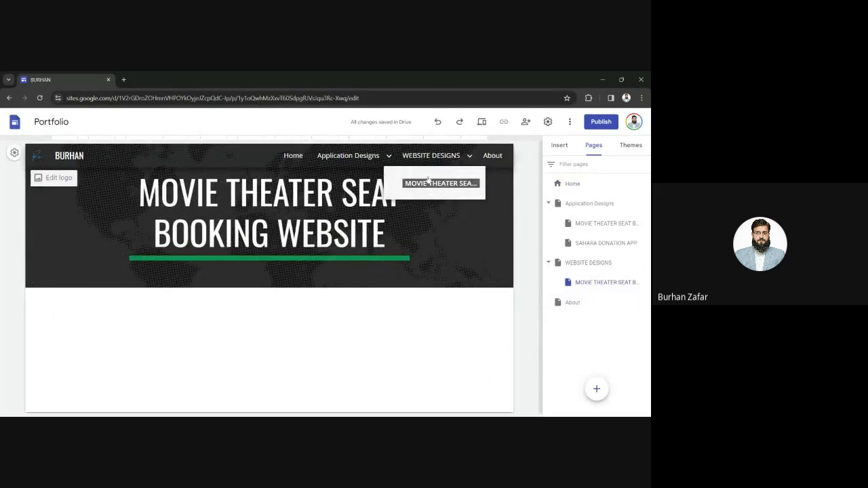
pyautogui.click(292, 156)
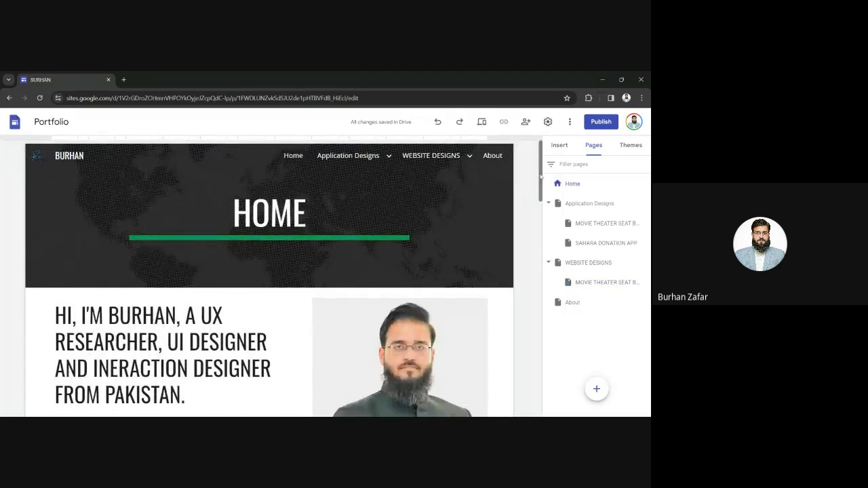
pyautogui.moveTo(541, 175); pyautogui.dragTo(532, 341)
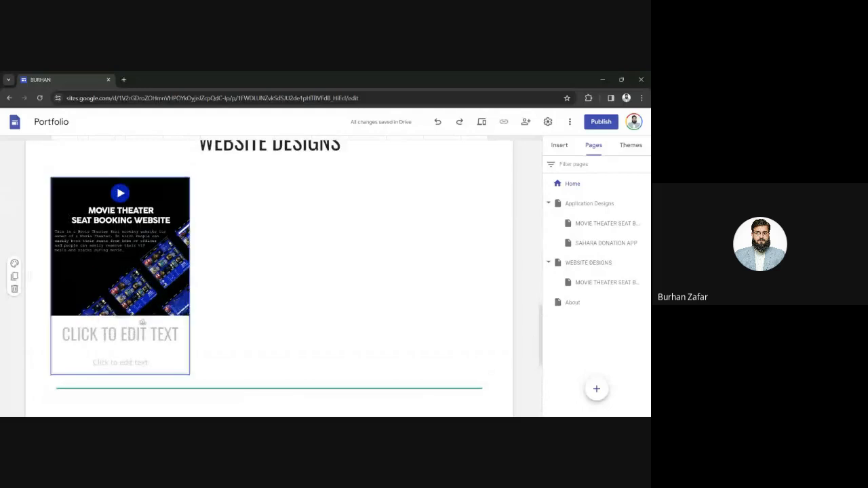
pyautogui.click(120, 333)
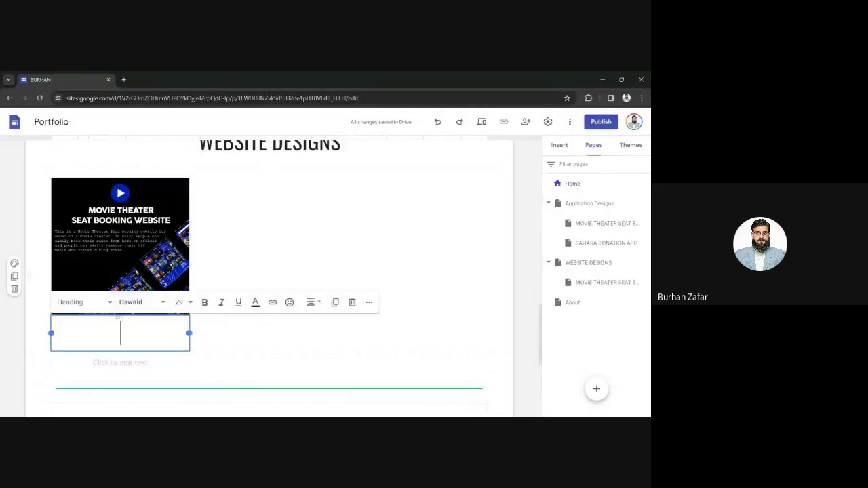
pyautogui.write('LEARN MORE')
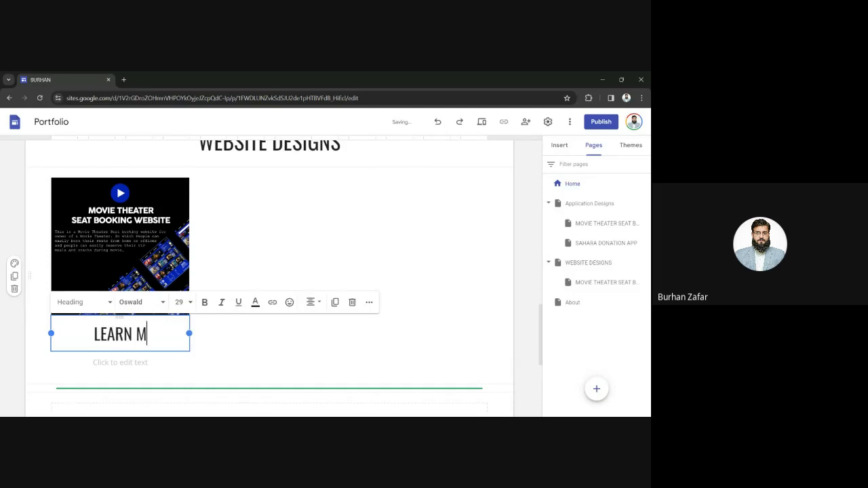
pyautogui.press('BackSpace')
pyautogui.press('BackSpace')
pyautogui.press('BackSpace')
pyautogui.press('BackSpace')
pyautogui.press('BackSpace')
pyautogui.press('BackSpace')
pyautogui.press('BackSpace')
pyautogui.press('BackSpace')
pyautogui.press('BackSpace')
pyautogui.press('BackSpace')
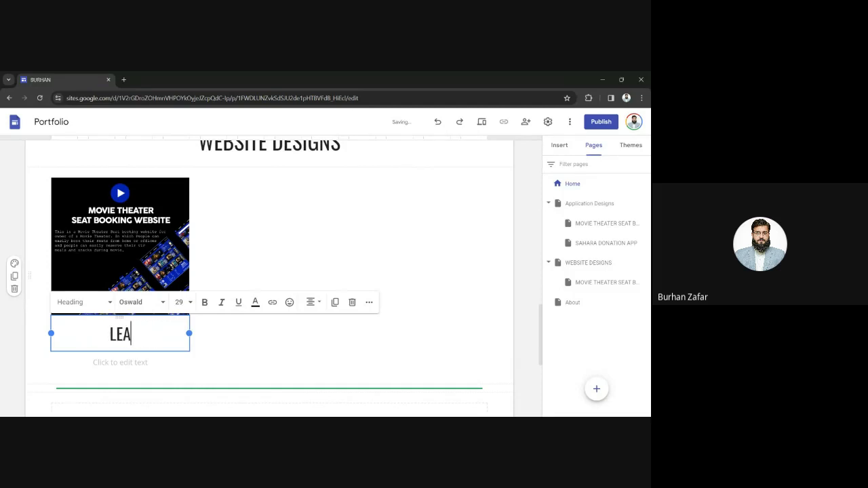
pyautogui.write('VIEW')
pyautogui.press('BackSpace')
pyautogui.press('BackSpace')
pyautogui.press('BackSpace')
pyautogui.press('BackSpace')
# Step: Enter "CLICK FOR VIEW" as the heading of the movie theater website card
pyautogui.write('CLICK FOR VIE')
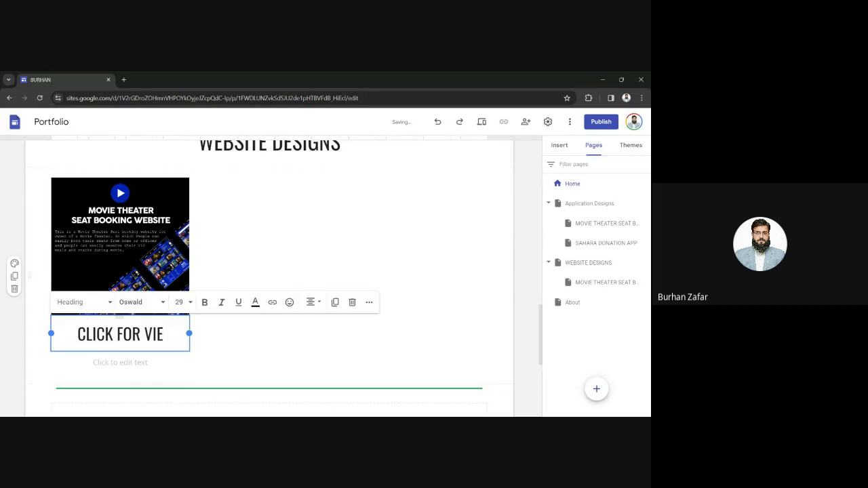
pyautogui.write('W')
pyautogui.click(221, 364)
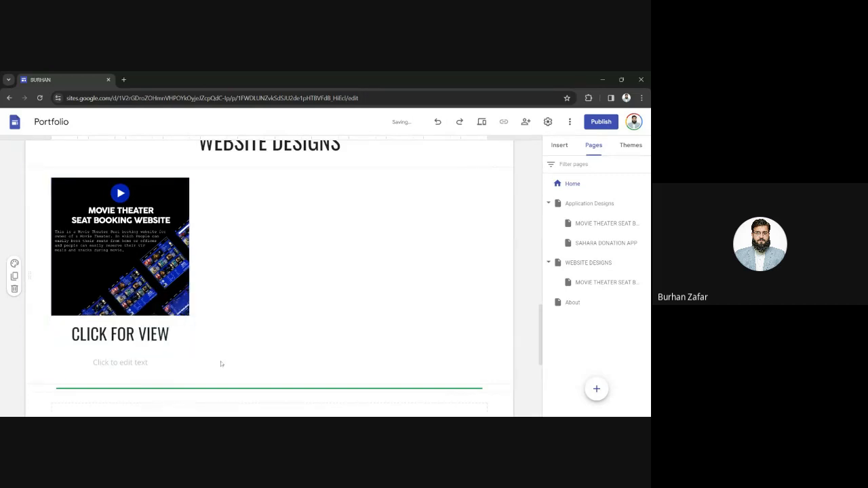
# Step: Link the CLICK FOR VIEW heading to the MOVIE THEATER SEAT BOOKING WEBSITE subpage under WEBSITE DESIGNS
pyautogui.tripleClick(154, 334)
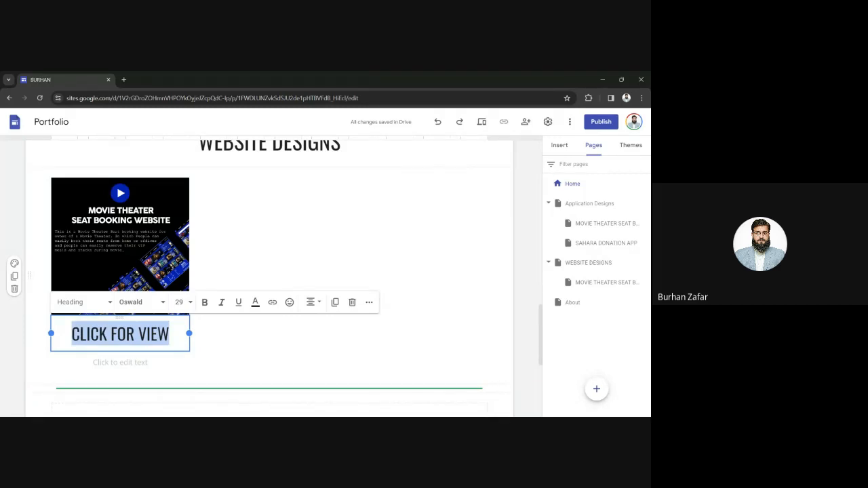
pyautogui.click(272, 303)
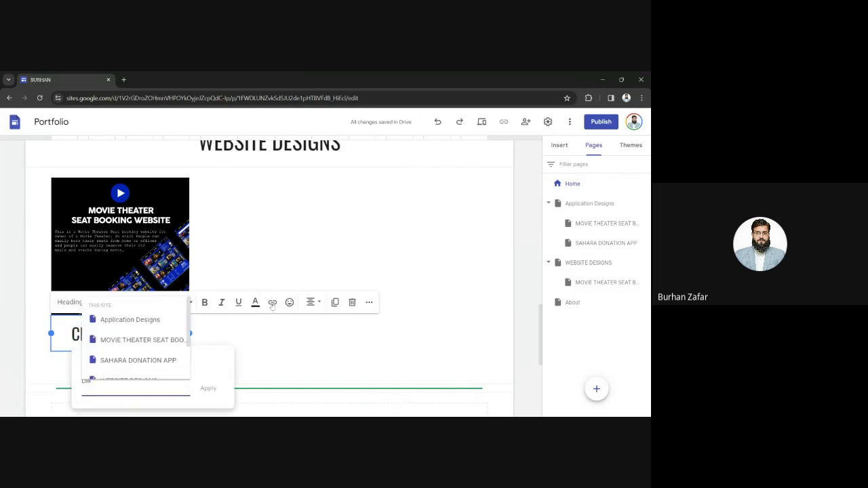
pyautogui.scroll(-2, 186, 332)
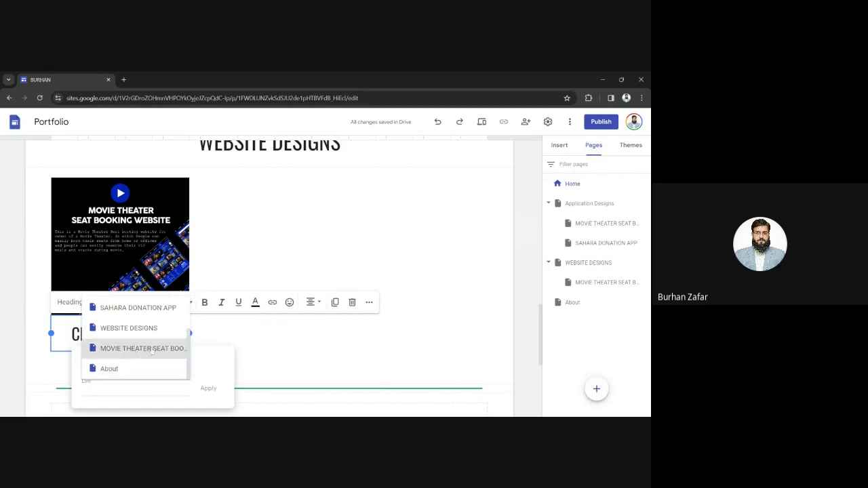
pyautogui.click(152, 350)
pyautogui.click(208, 388)
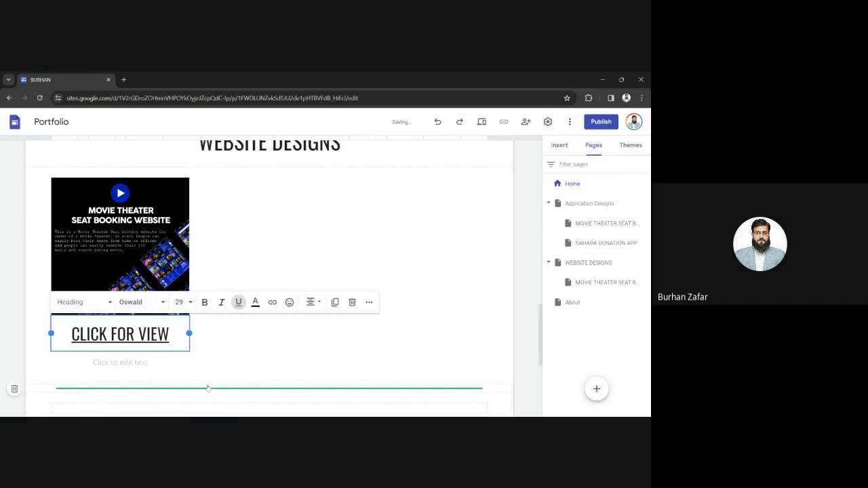
pyautogui.click(286, 336)
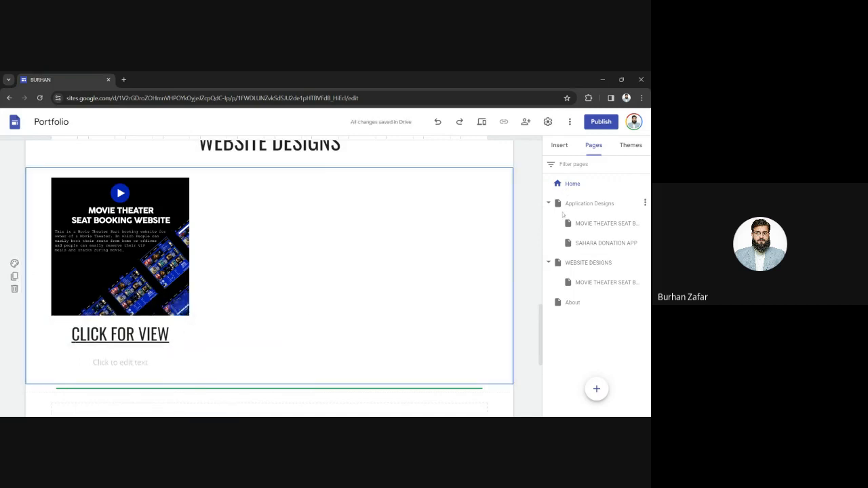
# Step: Check the WEBSITE DESIGNS entry in the site navigation and open its movie theater subpage
pyautogui.moveTo(540, 322); pyautogui.dragTo(543, 162)
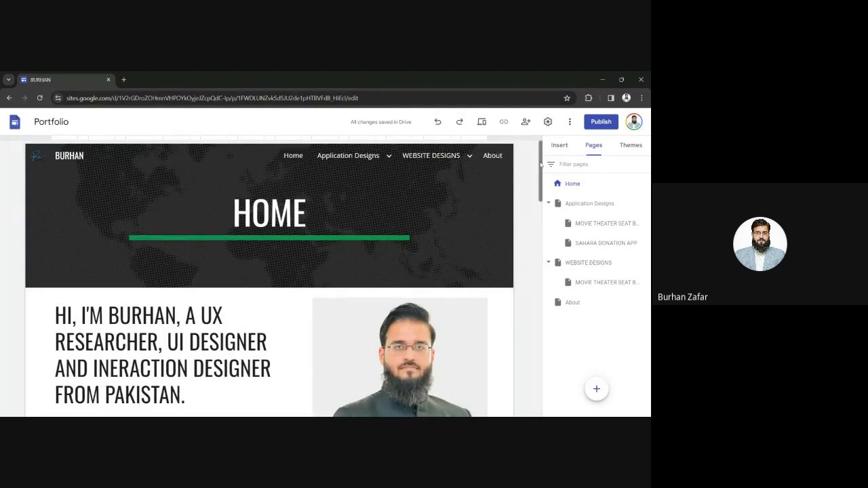
pyautogui.moveTo(469, 160)
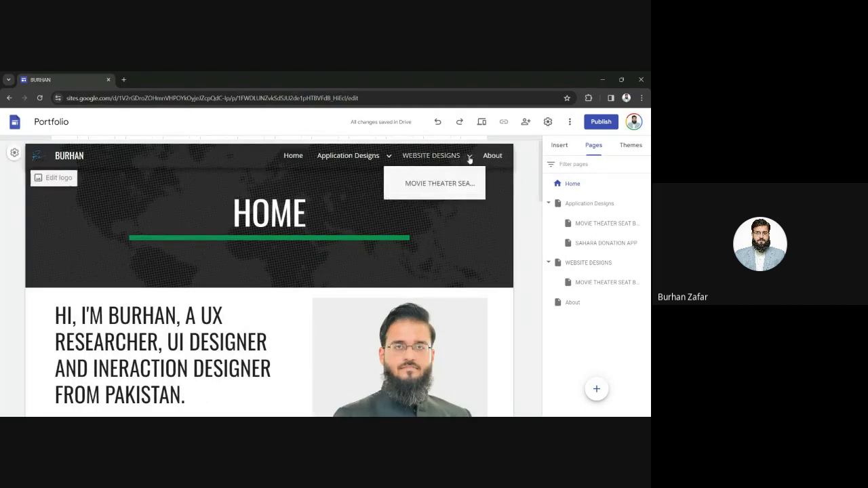
pyautogui.click(448, 188)
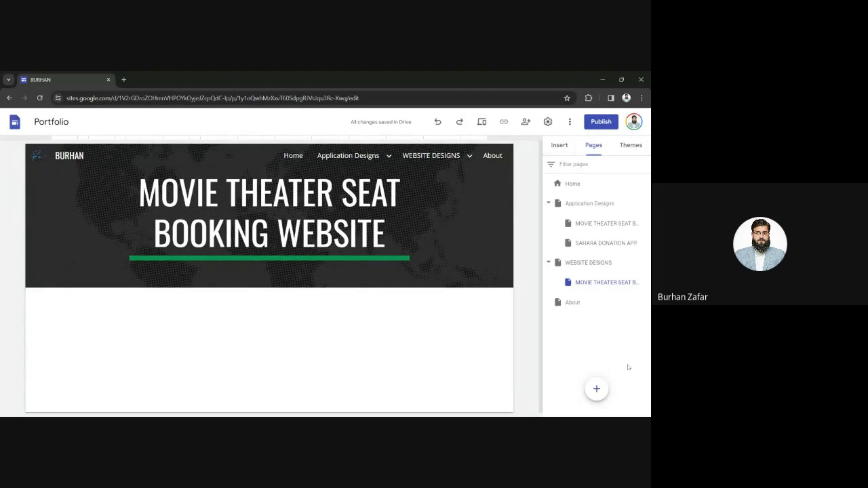
# Step: Add a new top-level page named "LOGO DESIGNS" to the site
pyautogui.click(596, 389)
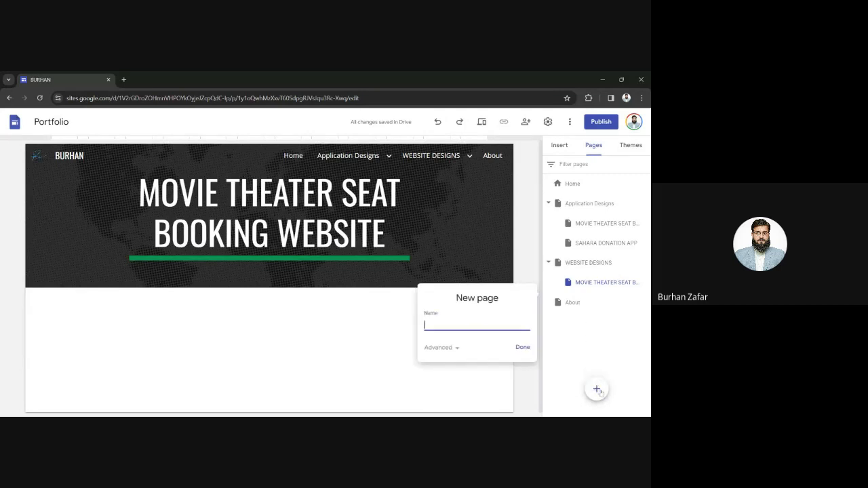
pyautogui.write('LOGO DESIGNS')
pyautogui.press('Return')
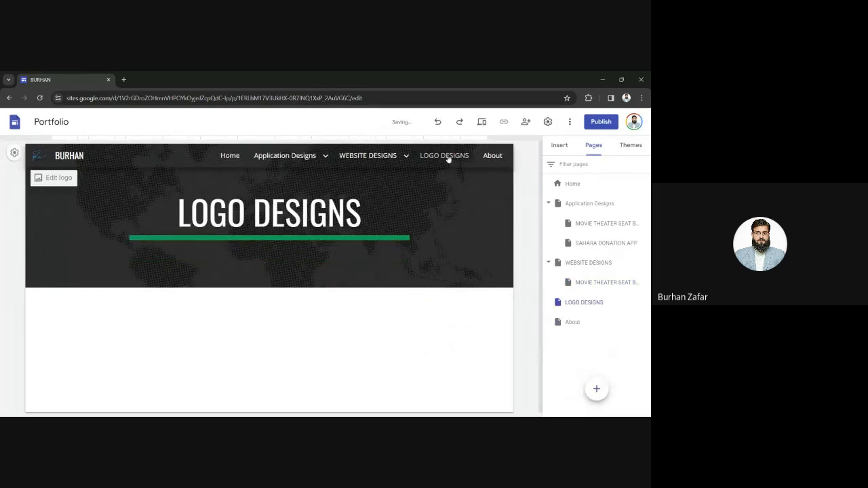
pyautogui.moveTo(619, 300)
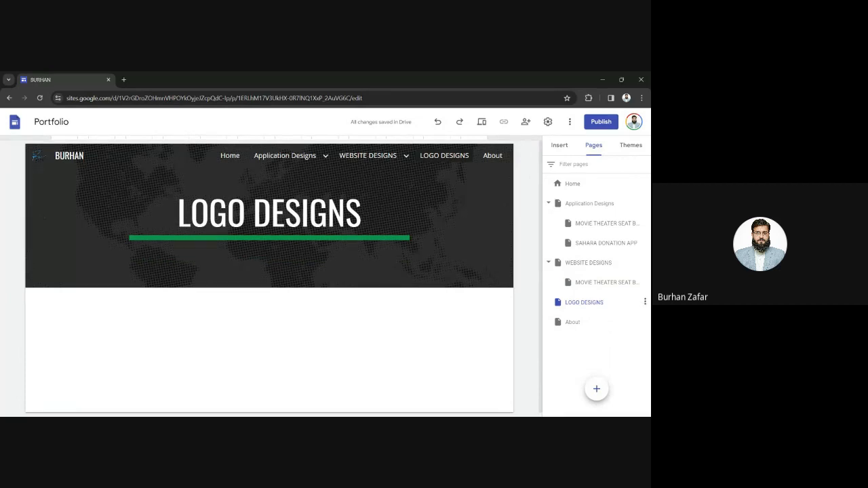
# Step: Delete the Learn More button from the MOVIE THEATER BOOKING APP card on the Home page
pyautogui.click(227, 155)
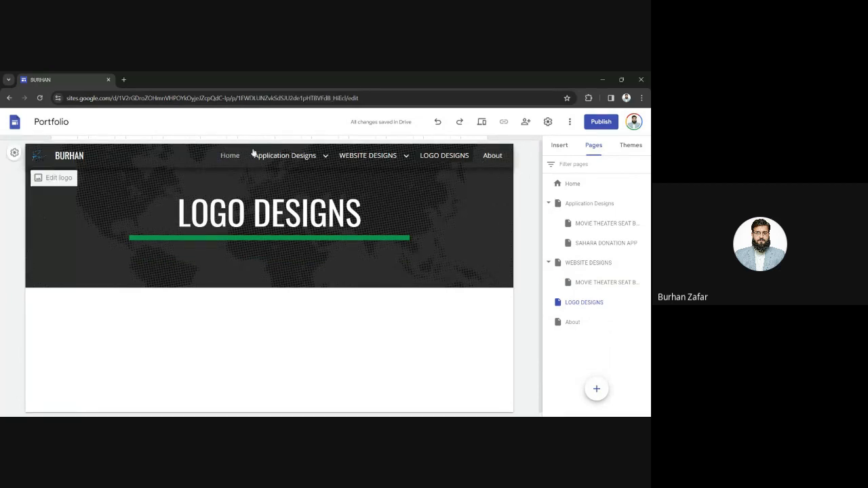
pyautogui.moveTo(541, 175); pyautogui.dragTo(543, 261)
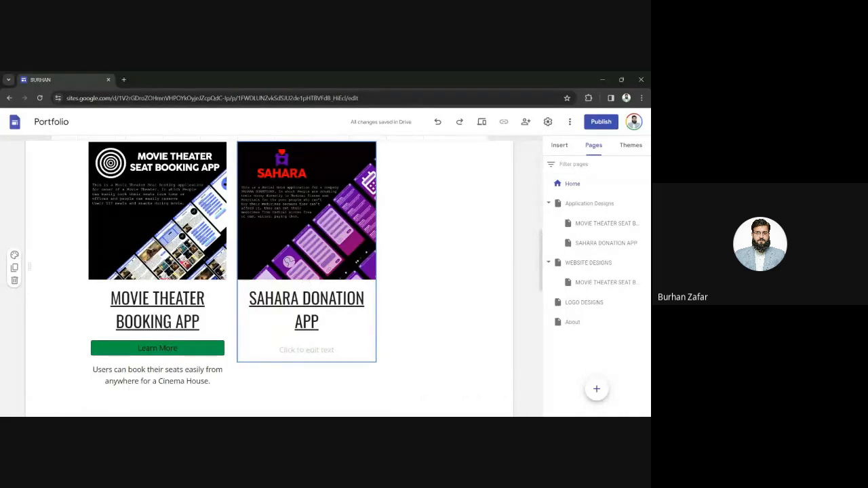
pyautogui.doubleClick(208, 350)
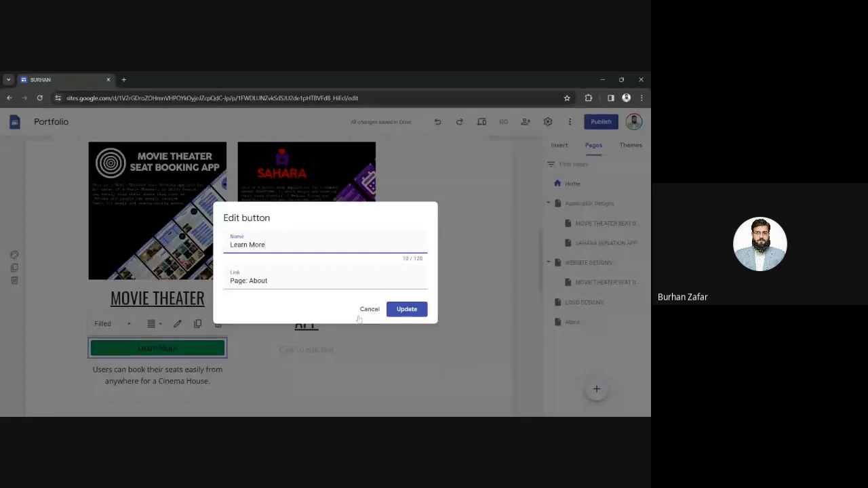
pyautogui.click(360, 314)
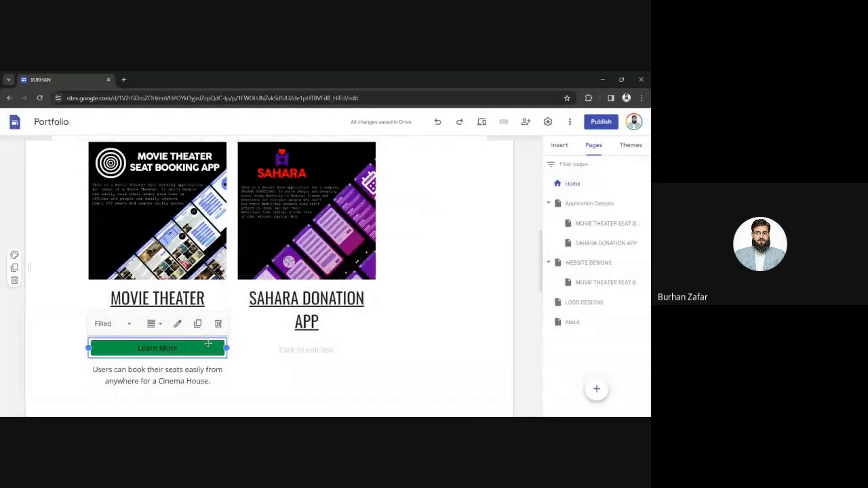
pyautogui.click(217, 324)
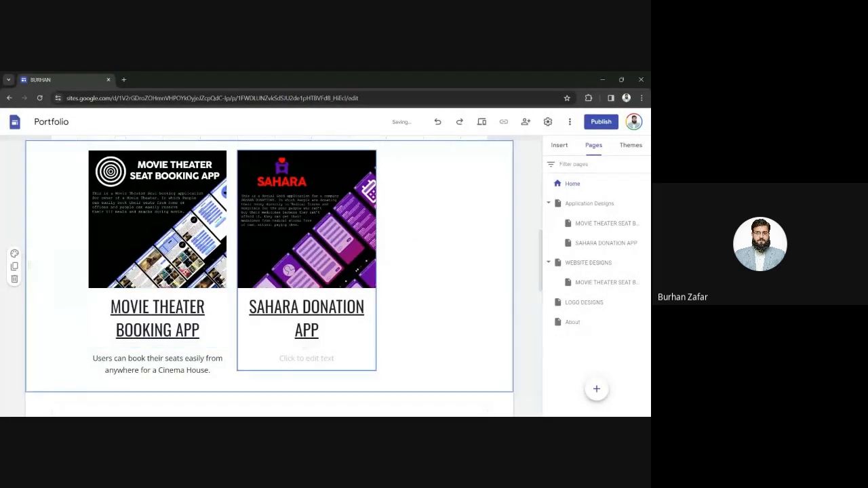
# Step: Copy the MOVIE THEATER BOOKING APP card's description into the SAHARA DONATION APP card and remove the extra blank line
pyautogui.click(166, 358)
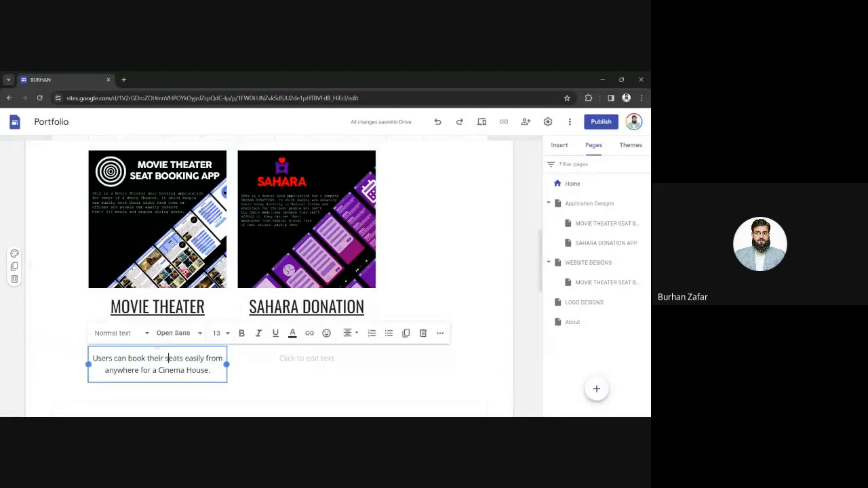
pyautogui.hotkey('ctrl', 'a')
pyautogui.hotkey('ctrl', 'c')
pyautogui.click(306, 358)
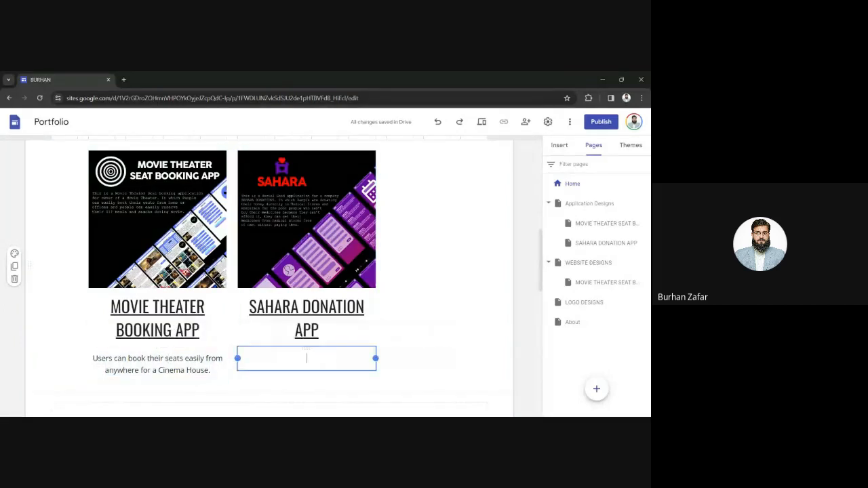
pyautogui.hotkey('ctrl', 'v')
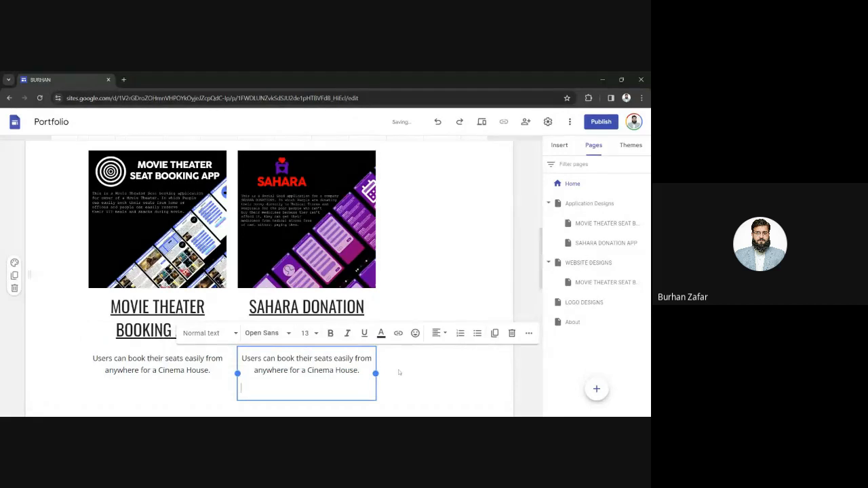
pyautogui.press('BackSpace')
pyautogui.click(410, 371)
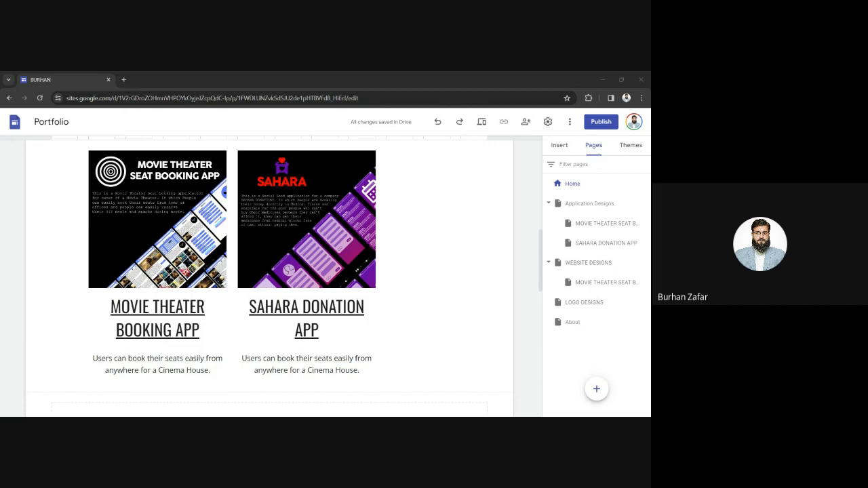
# Step: Switch to Figma and change the TV - 1 frame's fill from solid to a linear gradient
pyautogui.hotkey('alt', 'Tab')
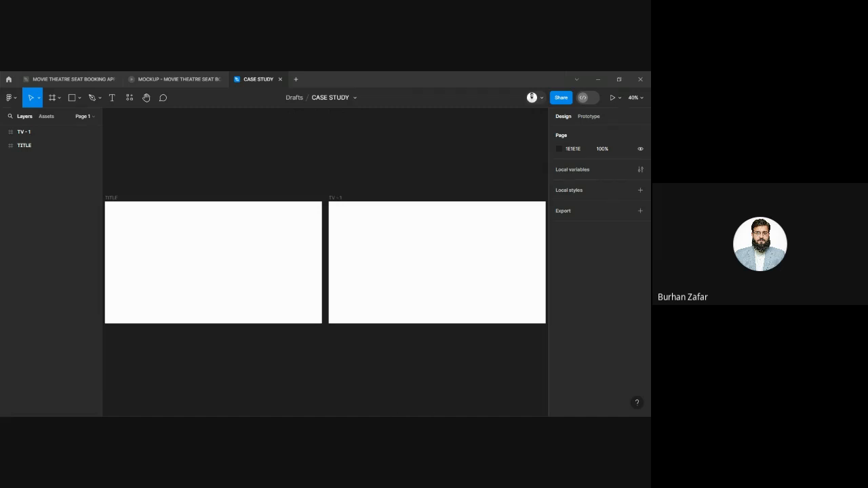
pyautogui.click(333, 202)
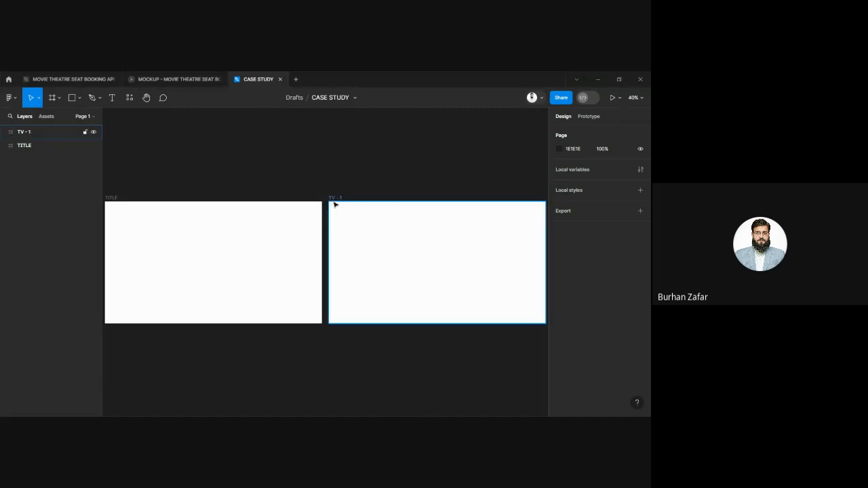
pyautogui.click(332, 199)
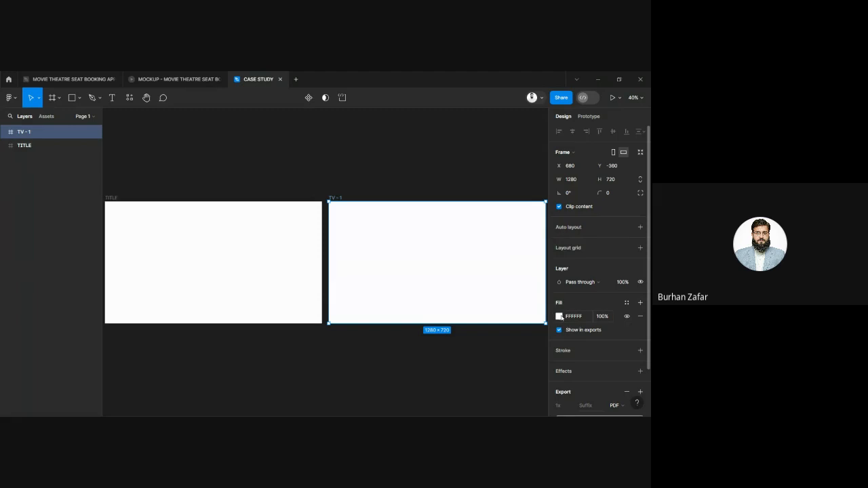
pyautogui.click(559, 317)
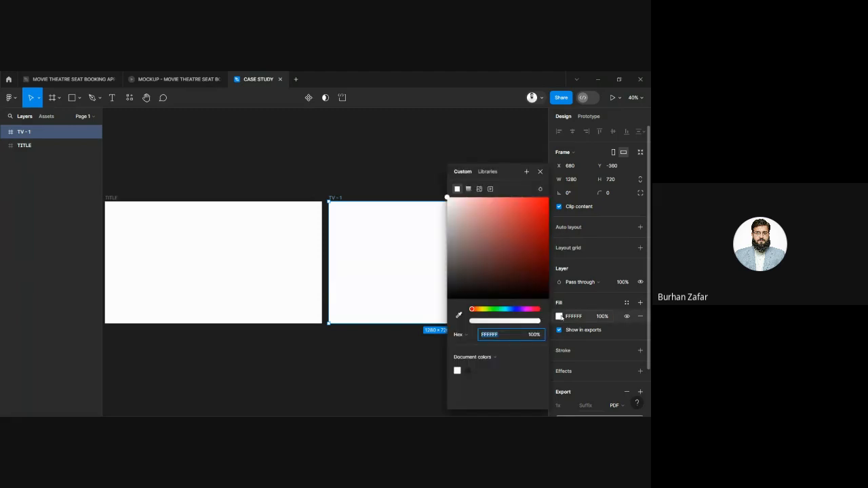
pyautogui.moveTo(480, 213); pyautogui.dragTo(447, 197)
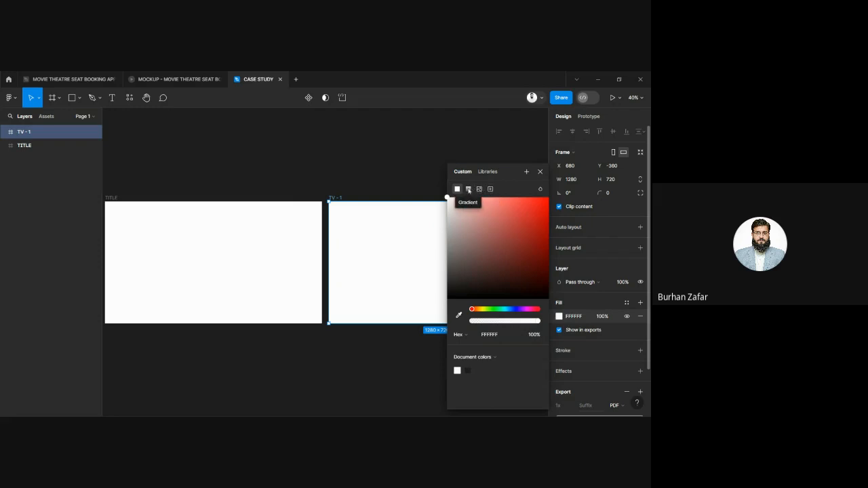
pyautogui.click(469, 189)
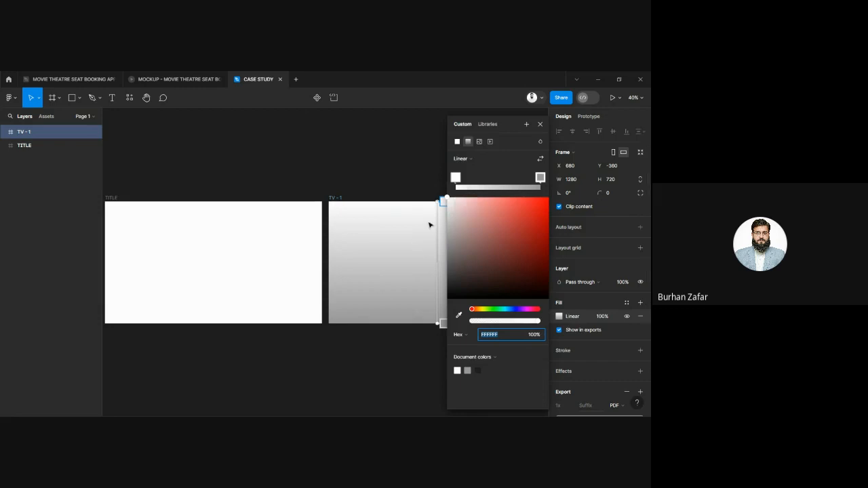
# Step: Color the TV - 1 gradient's start stop red FF0000 and its end stop bright yellow
pyautogui.click(457, 178)
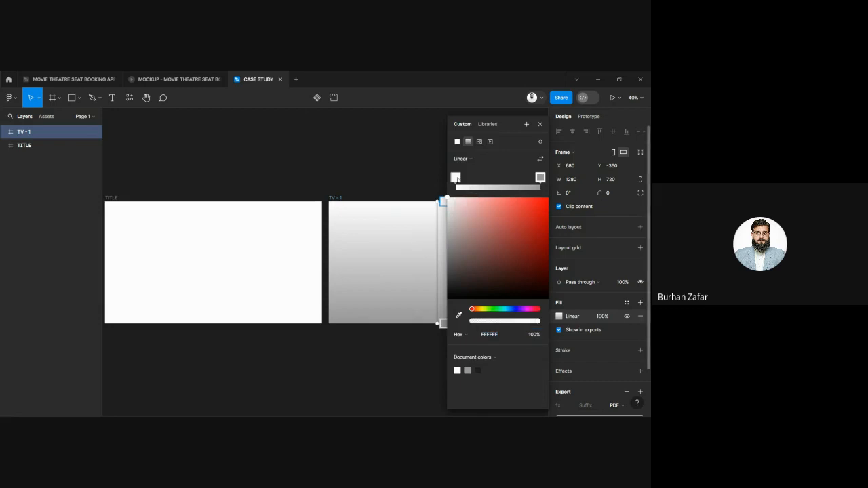
pyautogui.click(456, 178)
pyautogui.moveTo(494, 206); pyautogui.dragTo(566, 189)
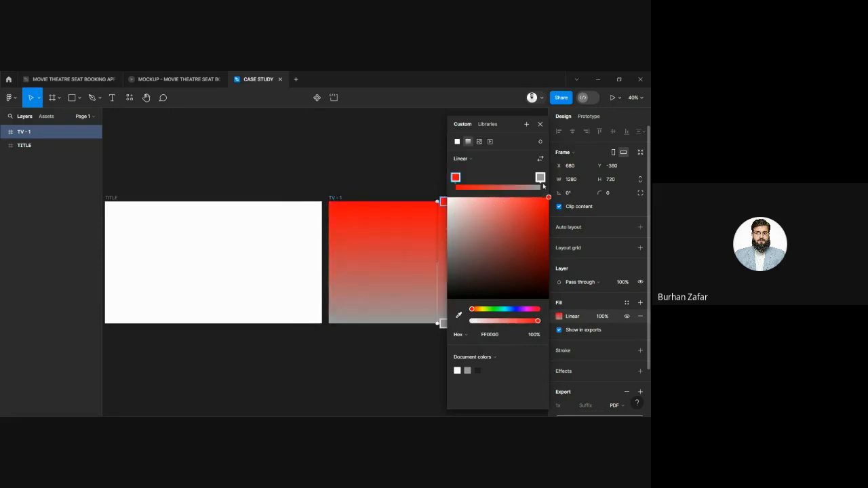
pyautogui.click(541, 177)
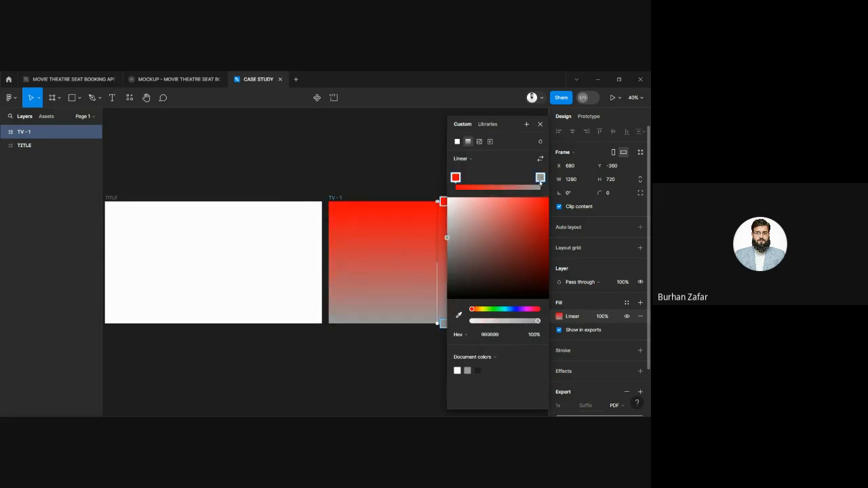
pyautogui.click(484, 309)
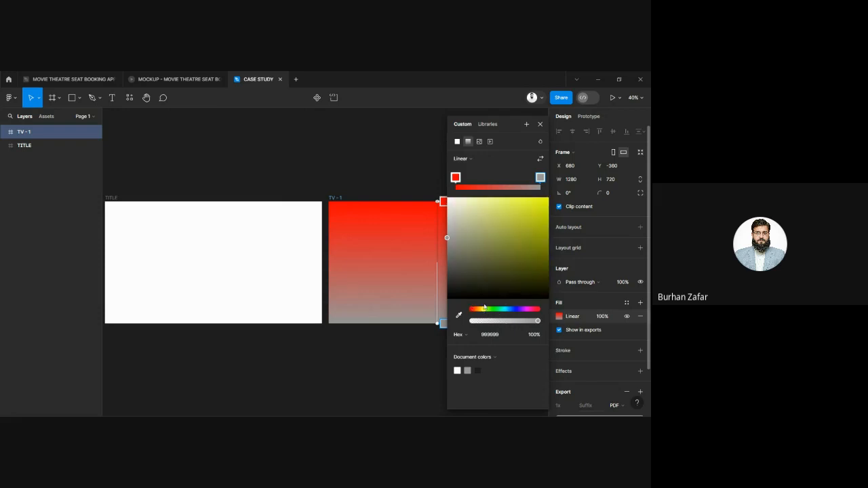
pyautogui.moveTo(522, 242); pyautogui.dragTo(570, 181)
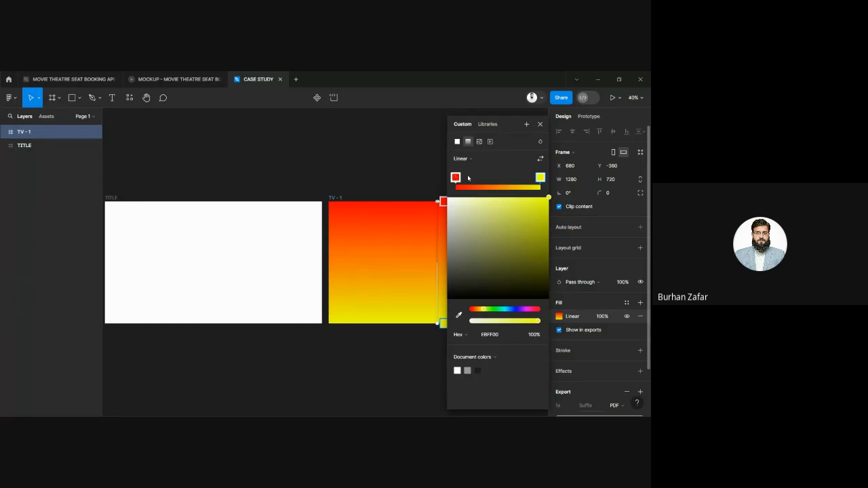
# Step: Add five intermediate stops to the TV - 1 gradient and distribute them evenly
pyautogui.click(467, 179)
pyautogui.click(480, 179)
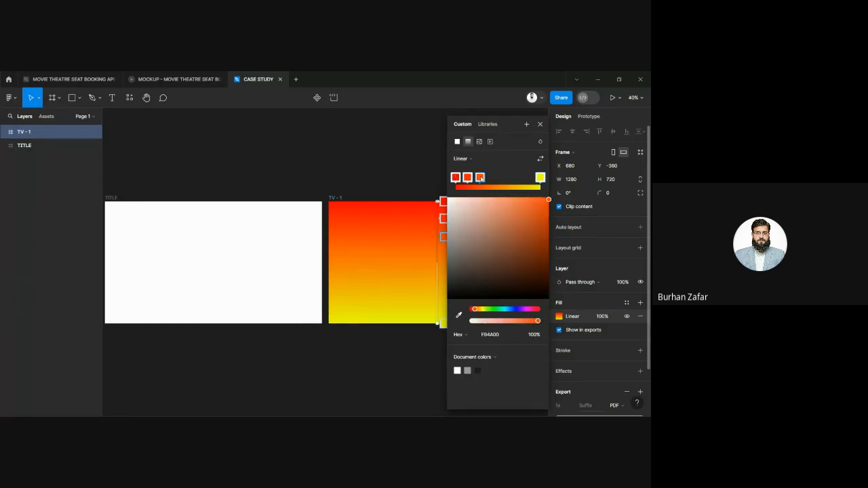
pyautogui.click(497, 179)
pyautogui.click(507, 179)
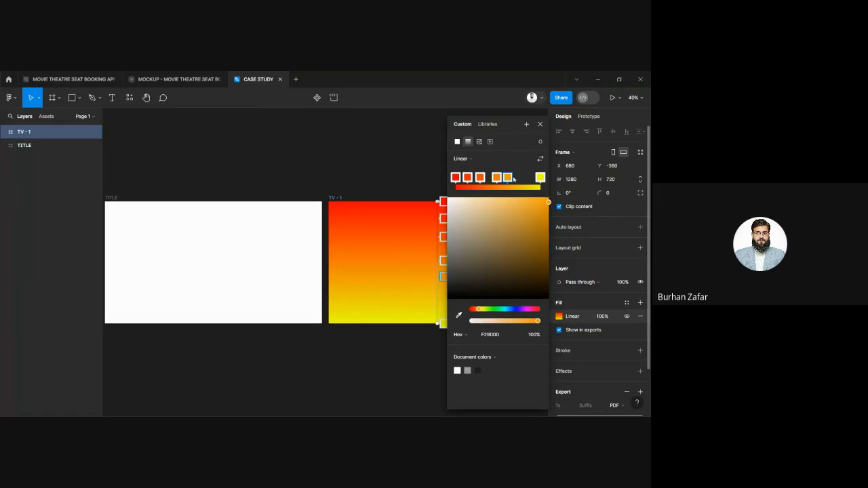
pyautogui.click(519, 179)
pyautogui.hotkey('ctrl', 'alt', 'shift', 't')
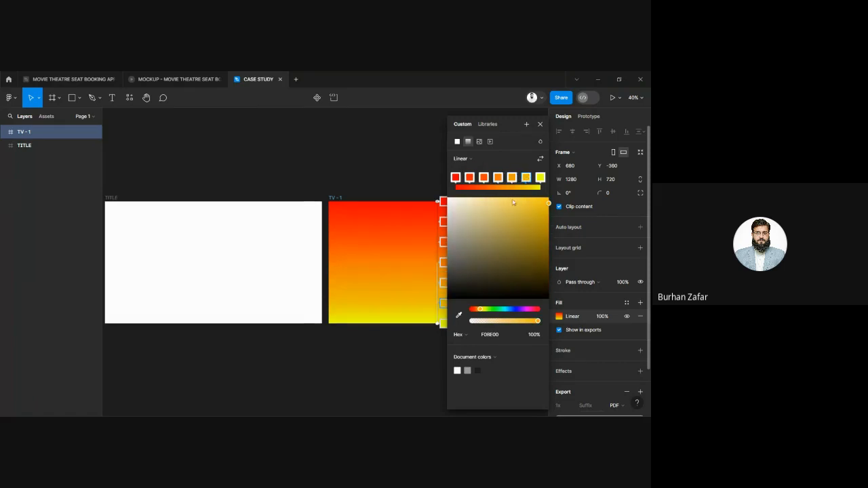
# Step: Recolor the stop nearest the yellow end blue and its neighbor pale cream, moving the cream stop onto the adjacent orange one
pyautogui.click(516, 309)
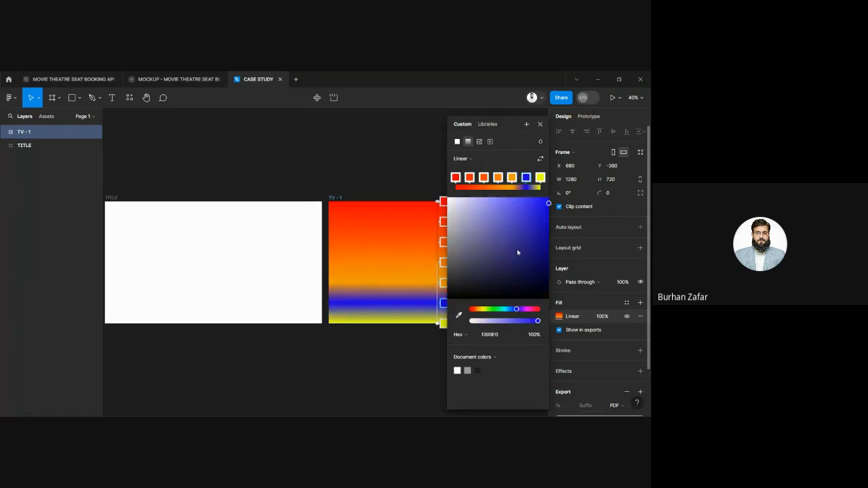
pyautogui.click(511, 177)
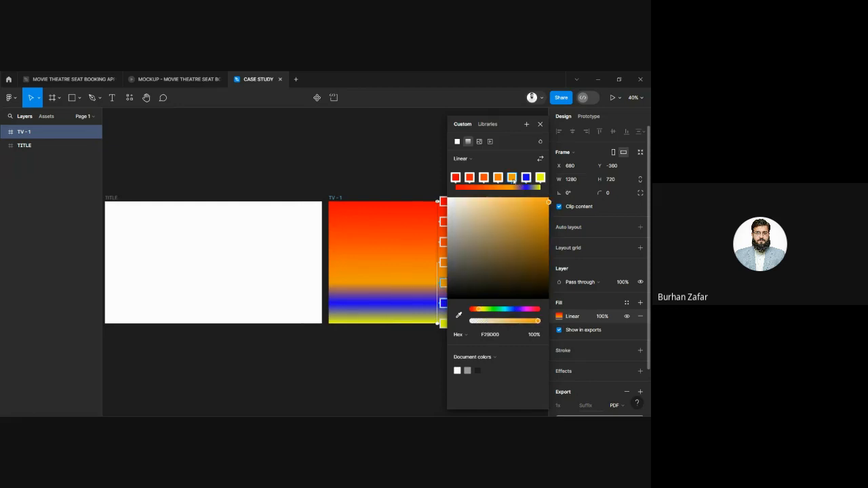
pyautogui.moveTo(512, 218); pyautogui.dragTo(467, 196)
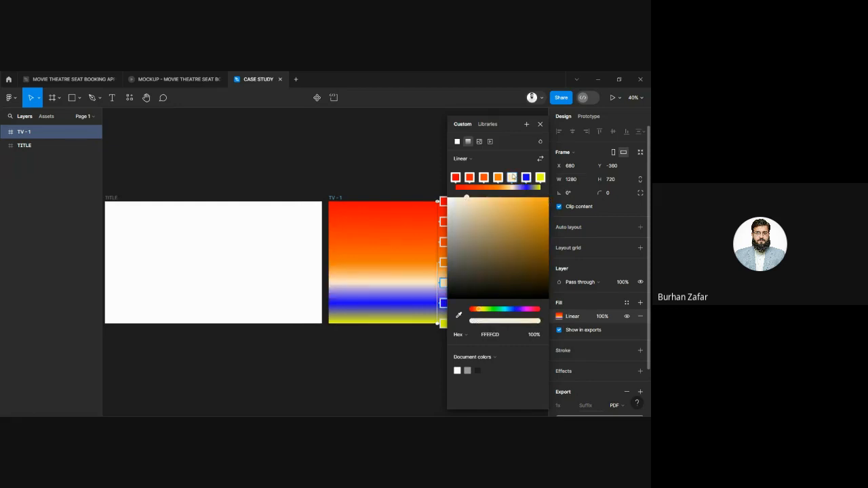
pyautogui.moveTo(512, 176); pyautogui.dragTo(497, 177)
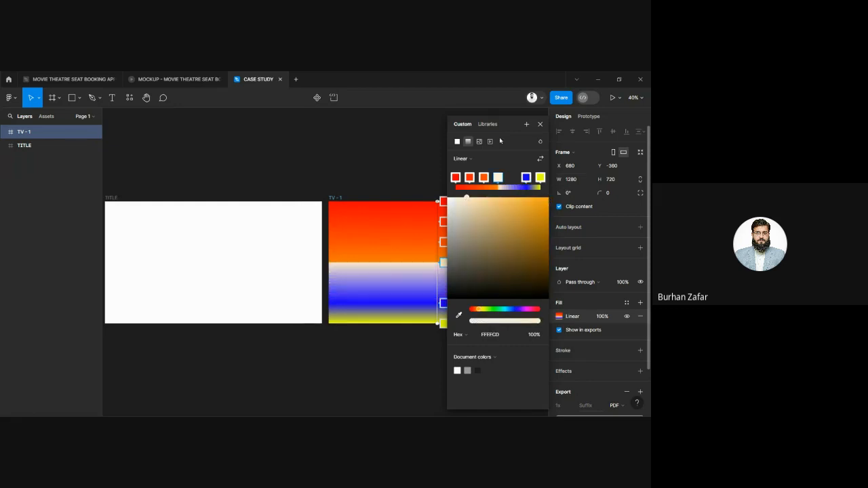
# Step: Delete all intermediate stops from the TV - 1 gradient, keeping only the red and yellow end stops
pyautogui.press('Delete')
pyautogui.click(497, 178)
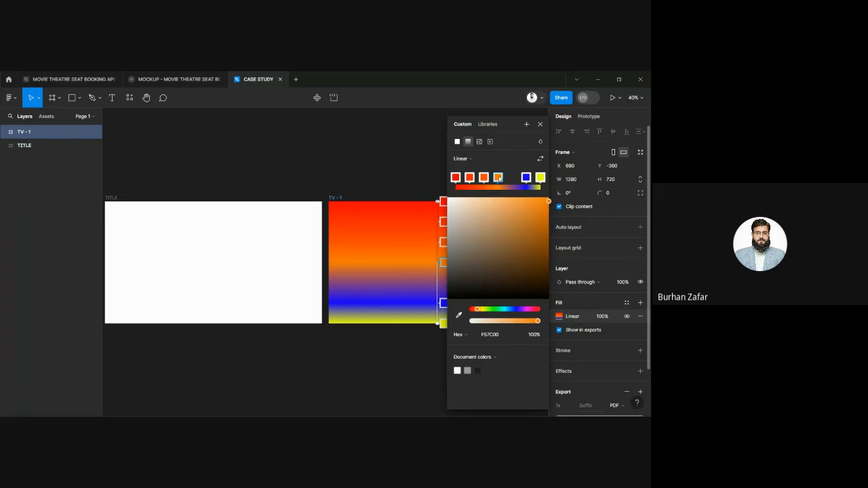
pyautogui.press('Delete')
pyautogui.click(484, 178)
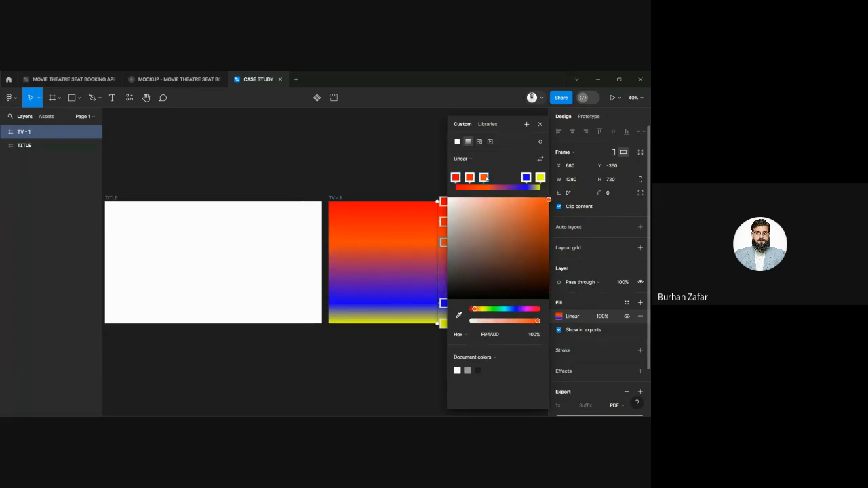
pyautogui.press('Delete')
pyautogui.click(469, 178)
pyautogui.press('Delete')
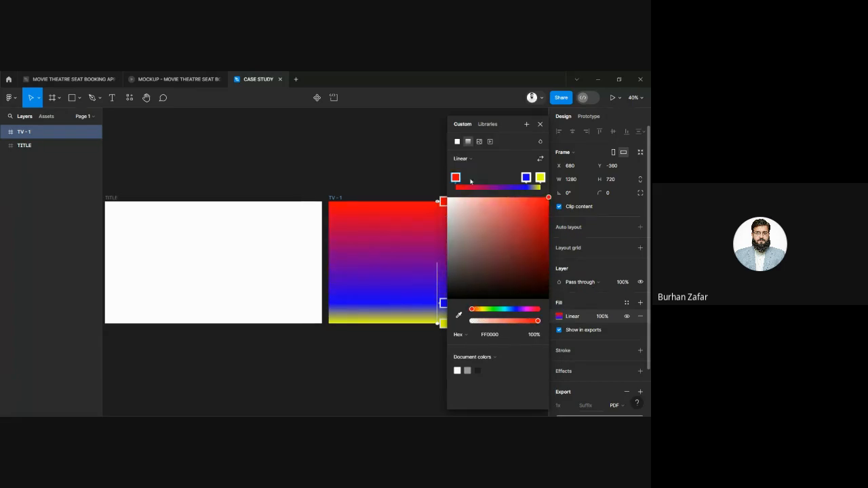
pyautogui.click(527, 178)
pyautogui.press('Delete')
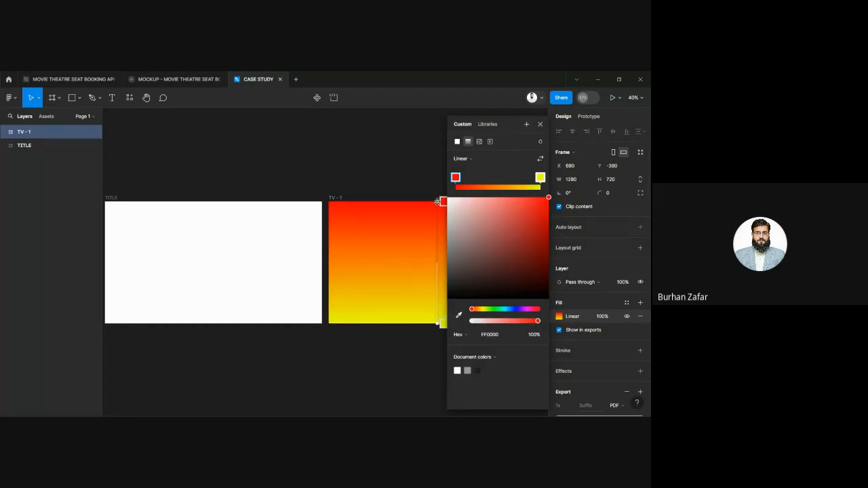
# Step: Angle the TV - 1 gradient diagonally from beyond the frame's upper-left corner, shift the yellow stop to about its midpoint, and close the color picker
pyautogui.moveTo(432, 202); pyautogui.dragTo(316, 187)
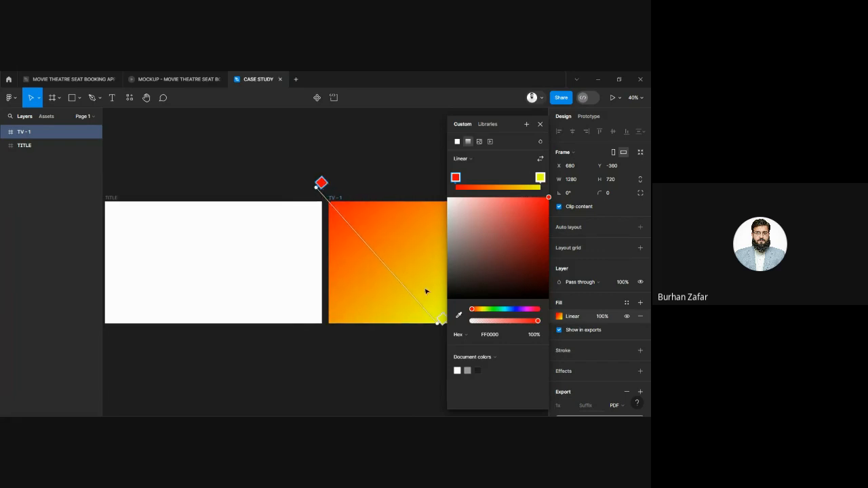
pyautogui.moveTo(438, 324); pyautogui.dragTo(385, 261)
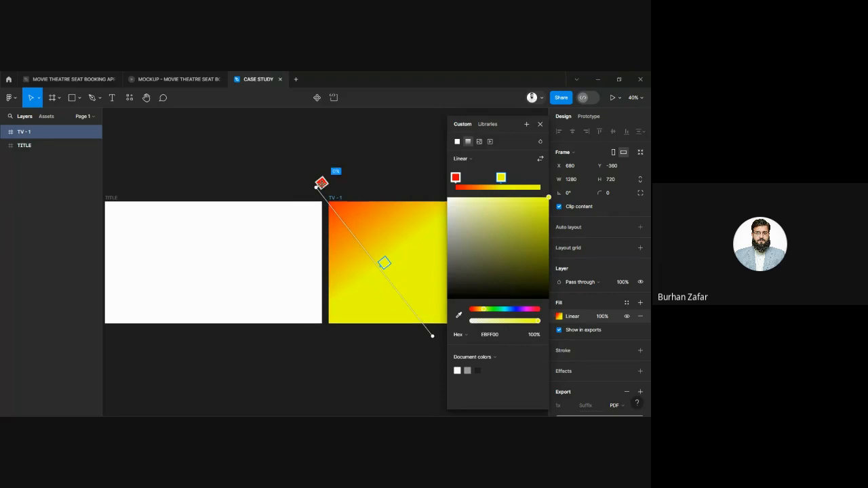
pyautogui.moveTo(320, 183)
pyautogui.mouseDown()
pyautogui.moveTo(355, 227)
pyautogui.moveTo(322, 181)
pyautogui.mouseUp()
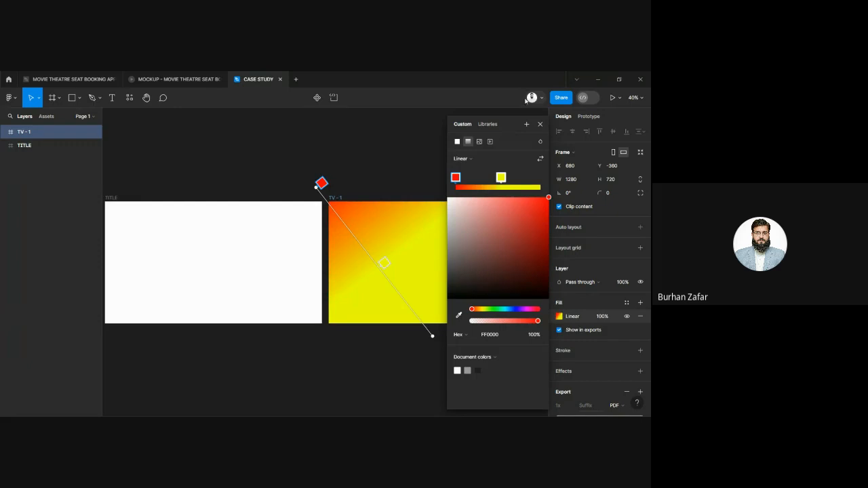
pyautogui.click(539, 124)
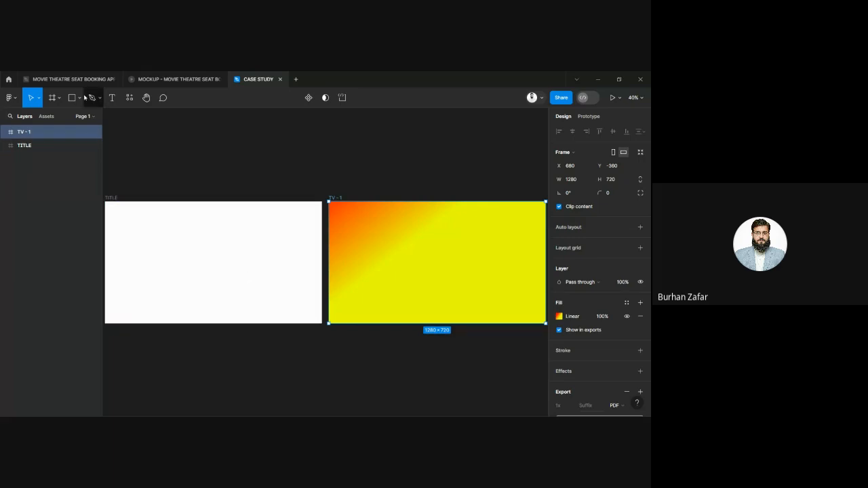
# Step: Add an iPhone 14 & 15 Pro Max frame to the canvas
pyautogui.click(58, 101)
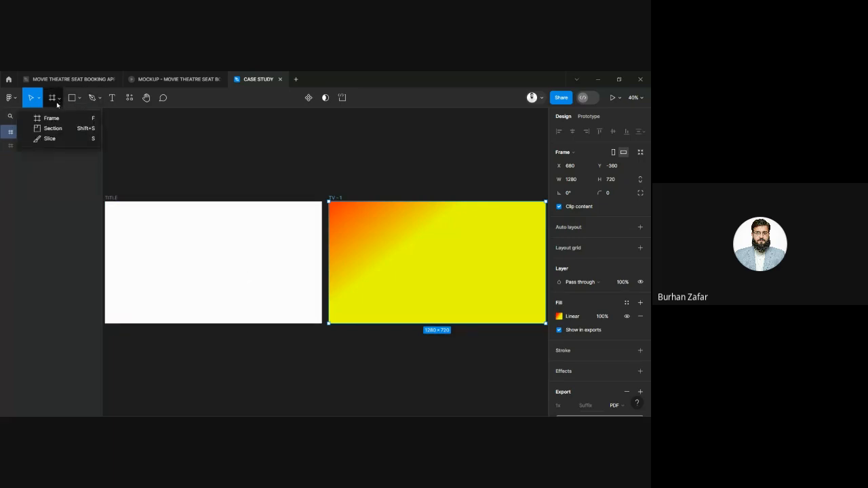
pyautogui.click(53, 118)
pyautogui.click(554, 145)
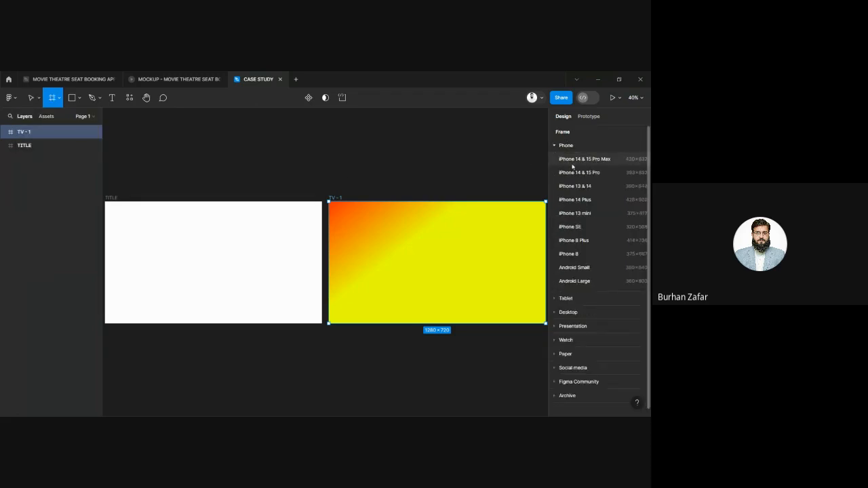
pyautogui.click(573, 160)
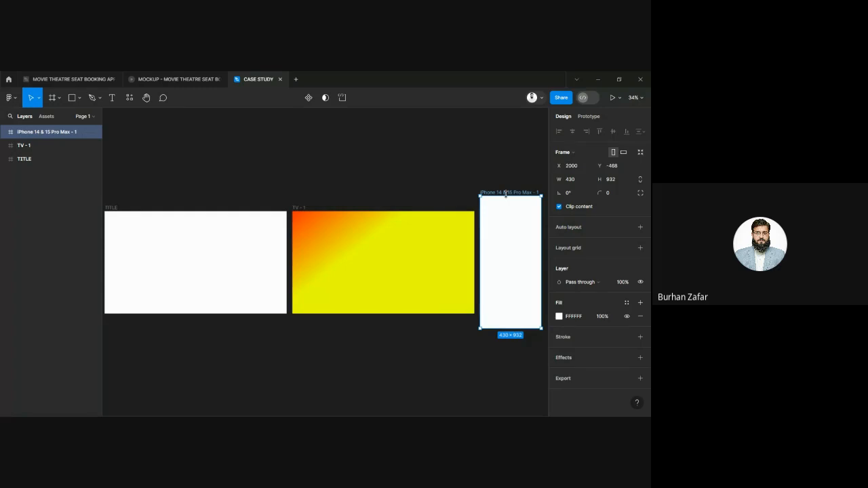
# Step: Give the iPhone frame a linear gradient fill from white to blue 2400FF
pyautogui.hscroll(3, 415, 196)
pyautogui.hscroll(5, 415, 197)
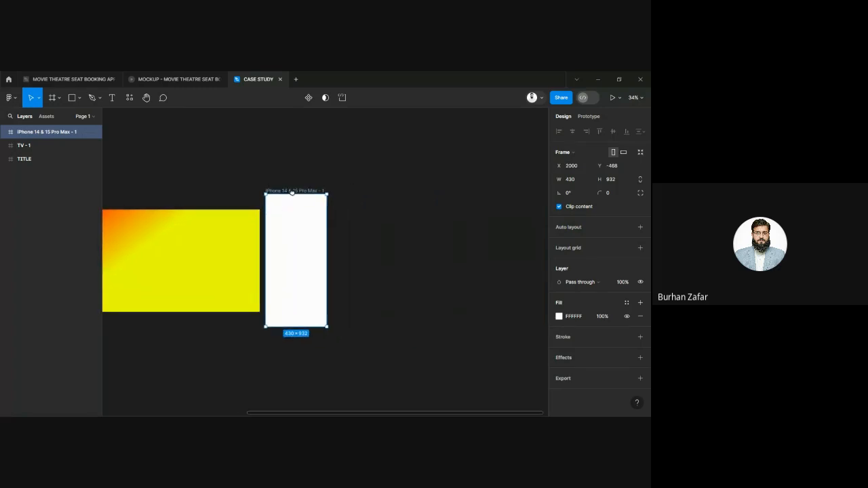
pyautogui.click(558, 317)
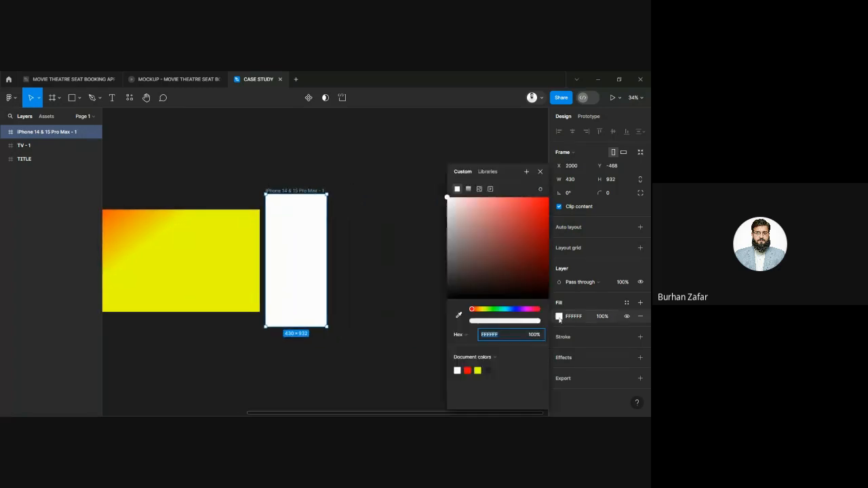
pyautogui.click(468, 189)
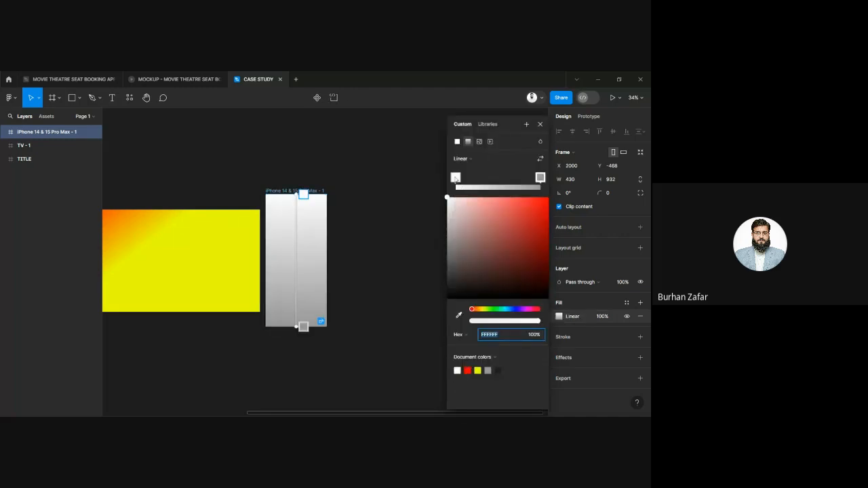
pyautogui.click(540, 178)
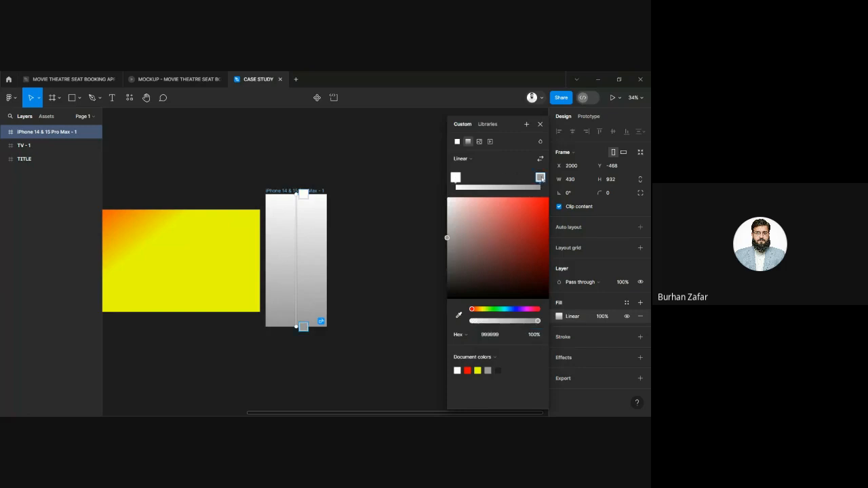
pyautogui.moveTo(533, 211); pyautogui.dragTo(549, 197)
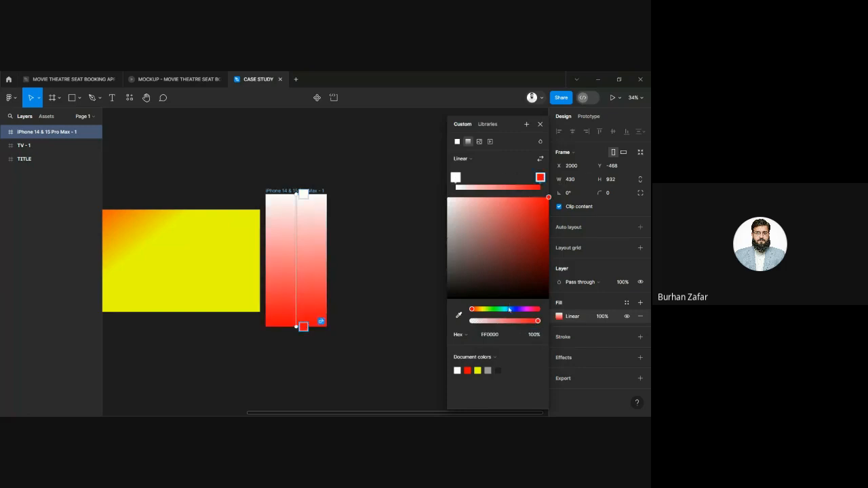
pyautogui.click(519, 309)
pyautogui.moveTo(519, 310); pyautogui.dragTo(517, 310)
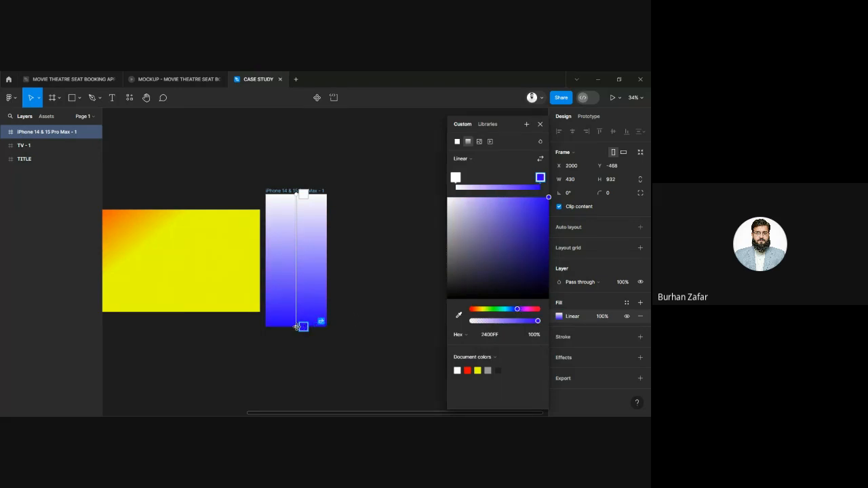
# Step: Run the iPhone frame's gradient diagonally past its lower-right corner, shift the white stop to about halfway, and close the color picker
pyautogui.moveTo(298, 327); pyautogui.dragTo(347, 376)
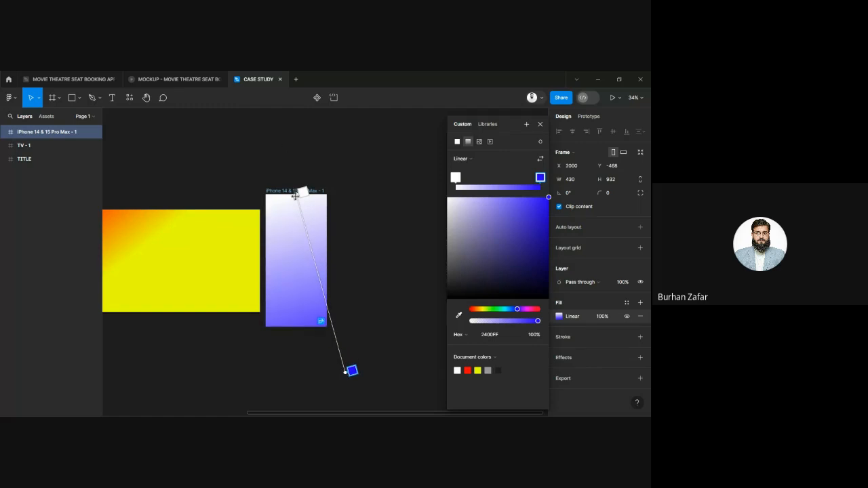
pyautogui.moveTo(296, 196); pyautogui.dragTo(271, 194)
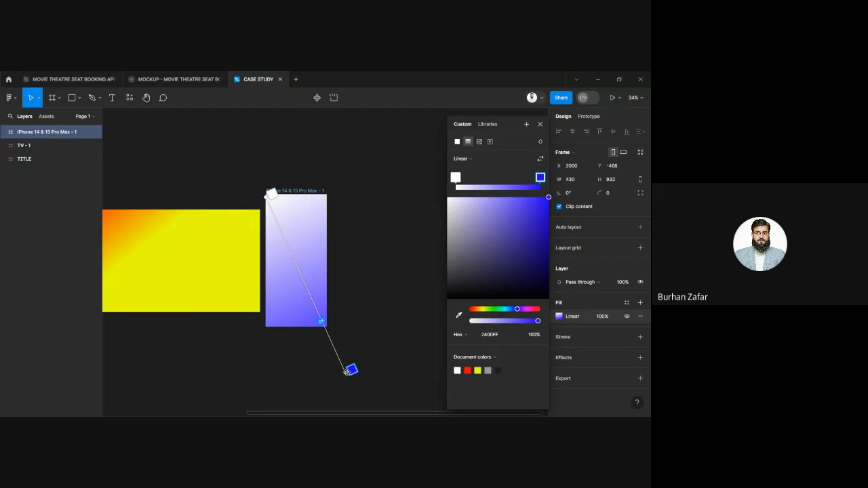
pyautogui.moveTo(348, 372); pyautogui.dragTo(354, 382)
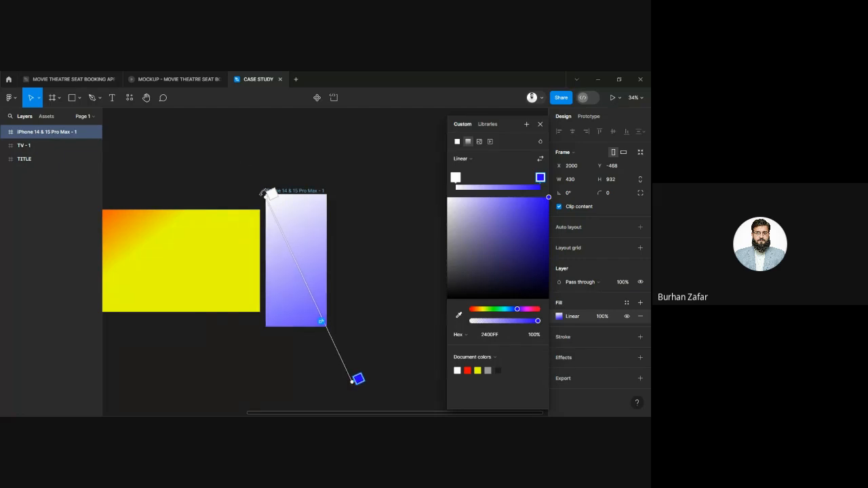
pyautogui.moveTo(270, 196); pyautogui.dragTo(306, 293)
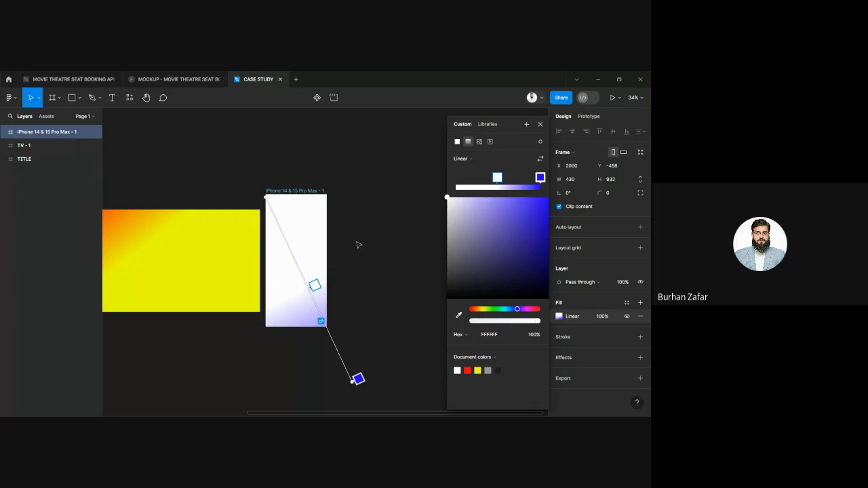
pyautogui.click(540, 124)
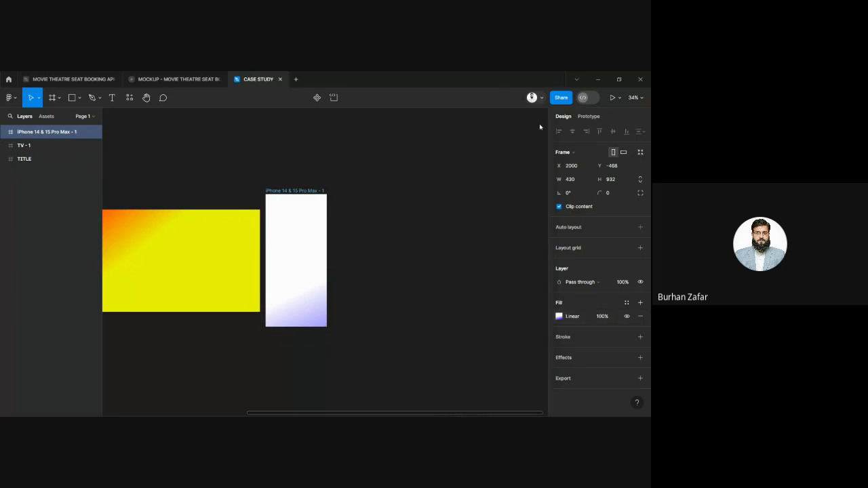